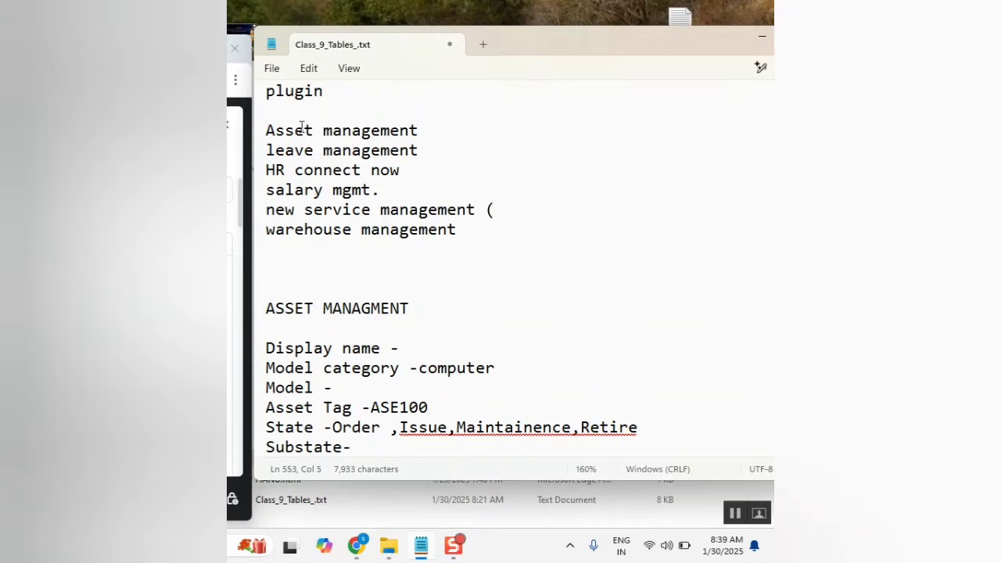
Browse the notes and place the cursor on the empty last line below CAB request.
scroll(380, 223, "down", 3)
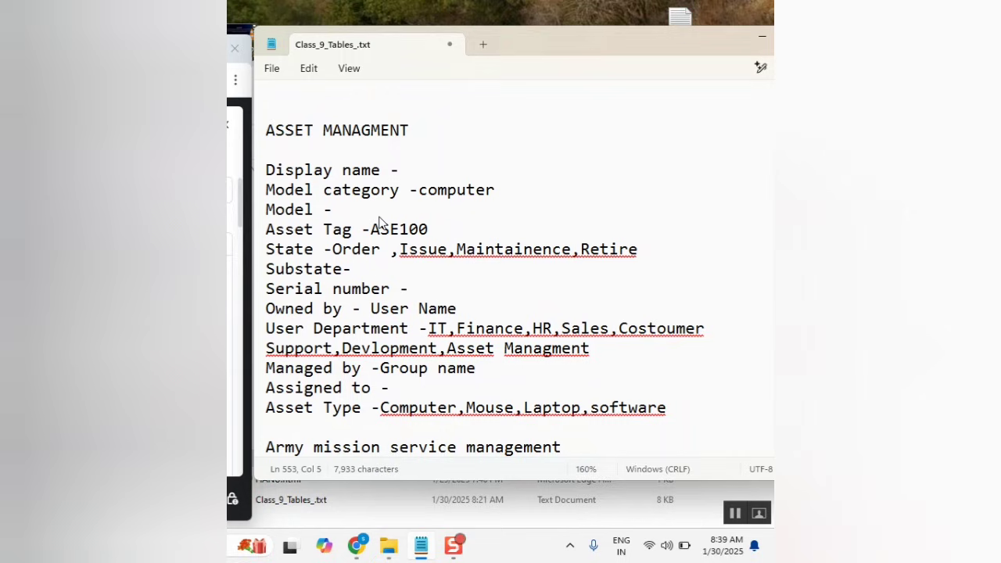
scroll(398, 237, "up", 4)
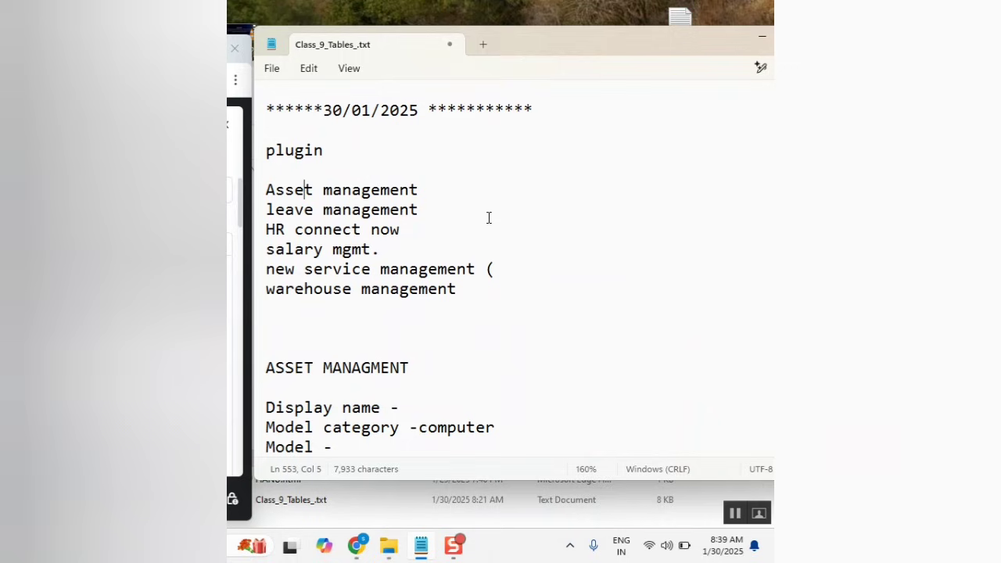
left_click(489, 217)
scroll(489, 217, "down", 1)
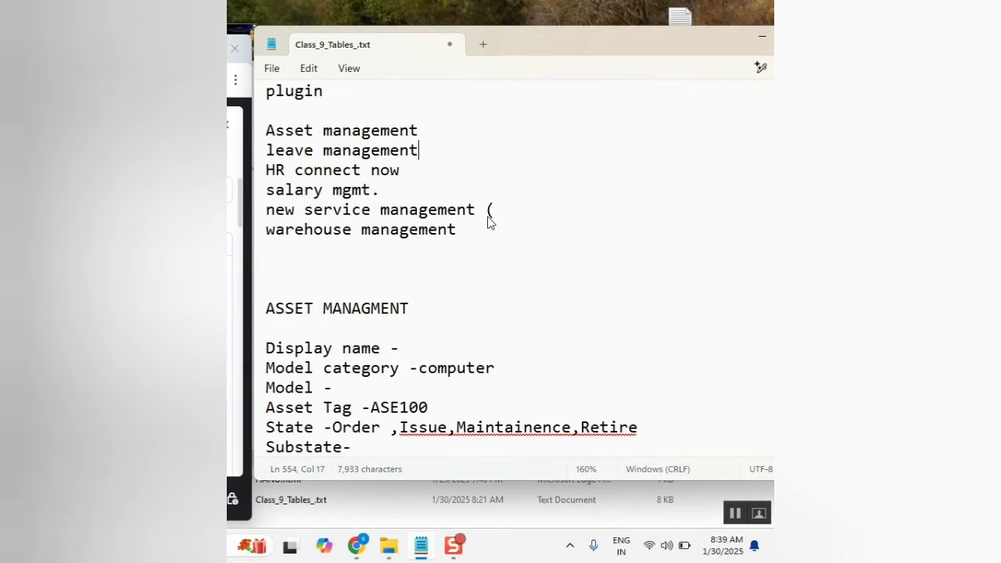
scroll(487, 220, "down", 7)
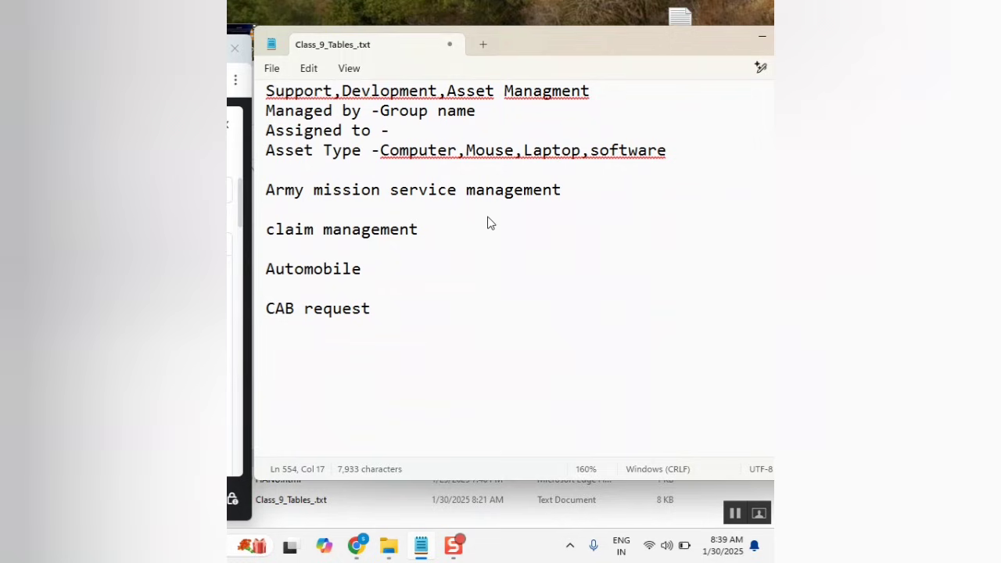
left_click(324, 365)
scroll(384, 306, "up", 5)
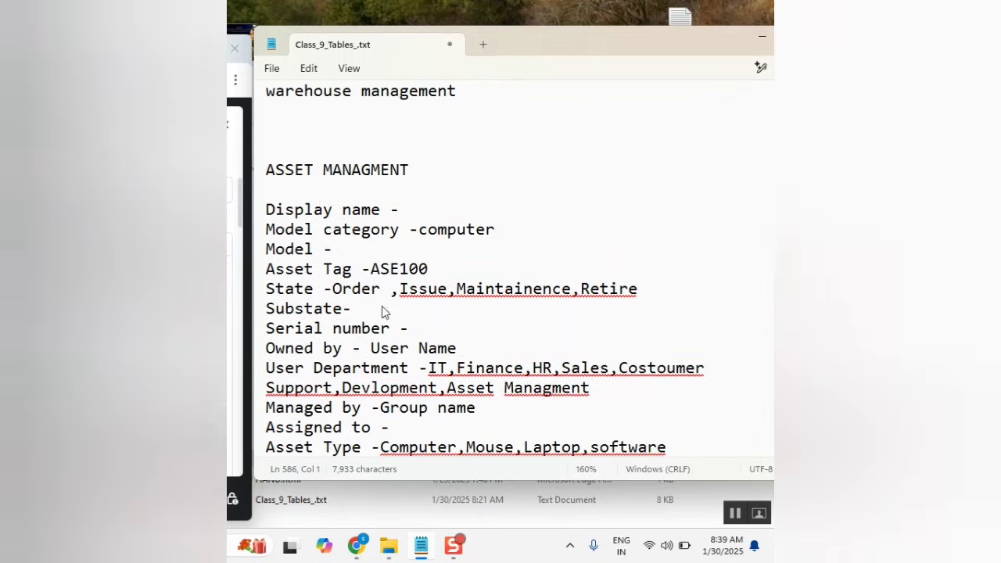
scroll(345, 140, "up", 4)
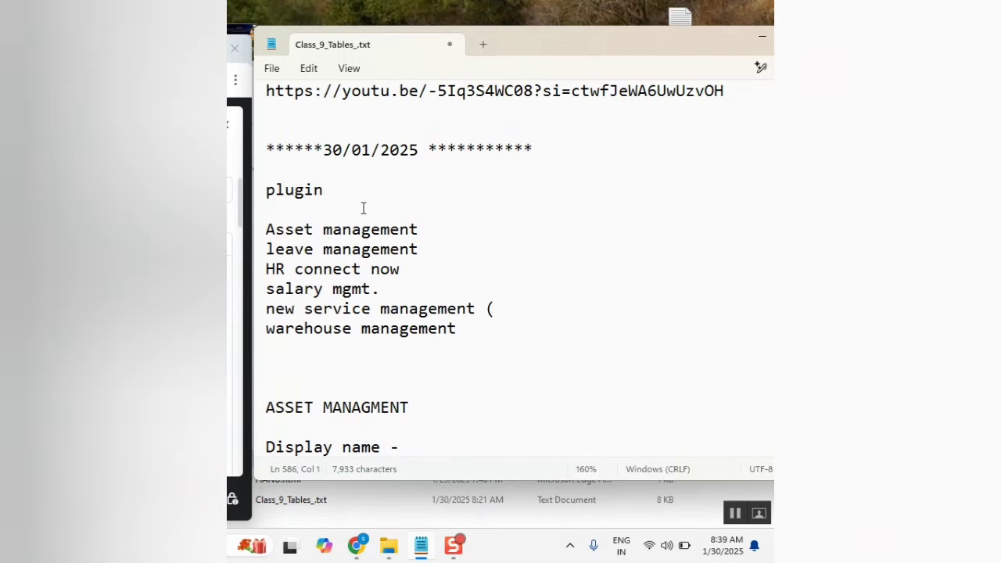
left_click(356, 192)
scroll(470, 260, "down", 10)
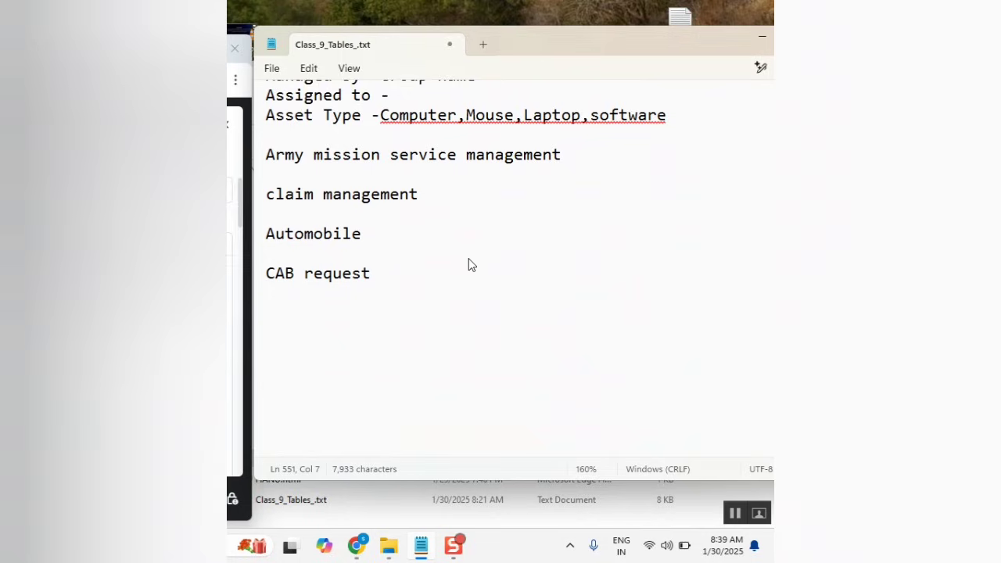
left_click(300, 318)
Type the heading 'CMDB' on the new line below CAB request.
type("C")
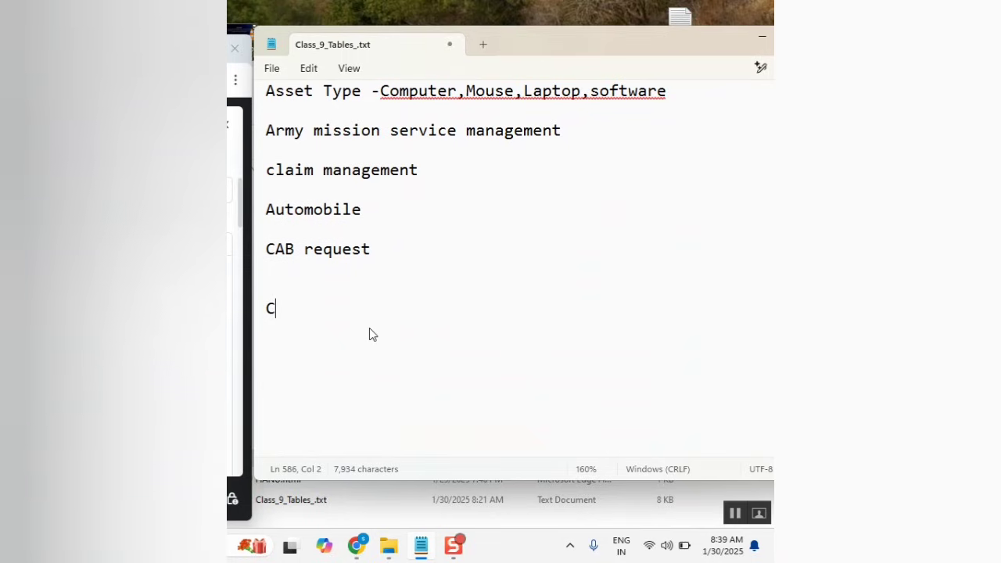
type("MDB")
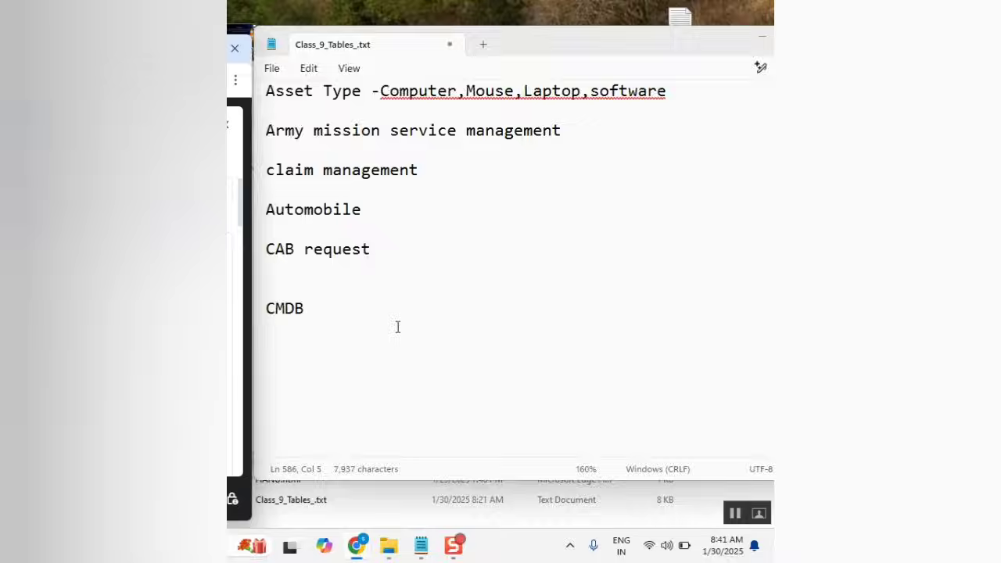
scroll(397, 327, "up", 2)
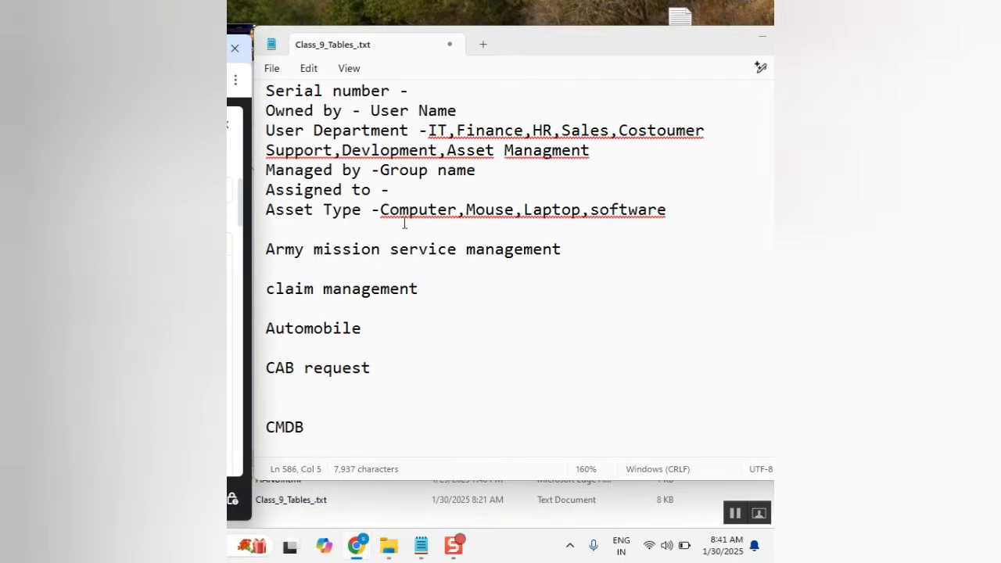
double_click(276, 213)
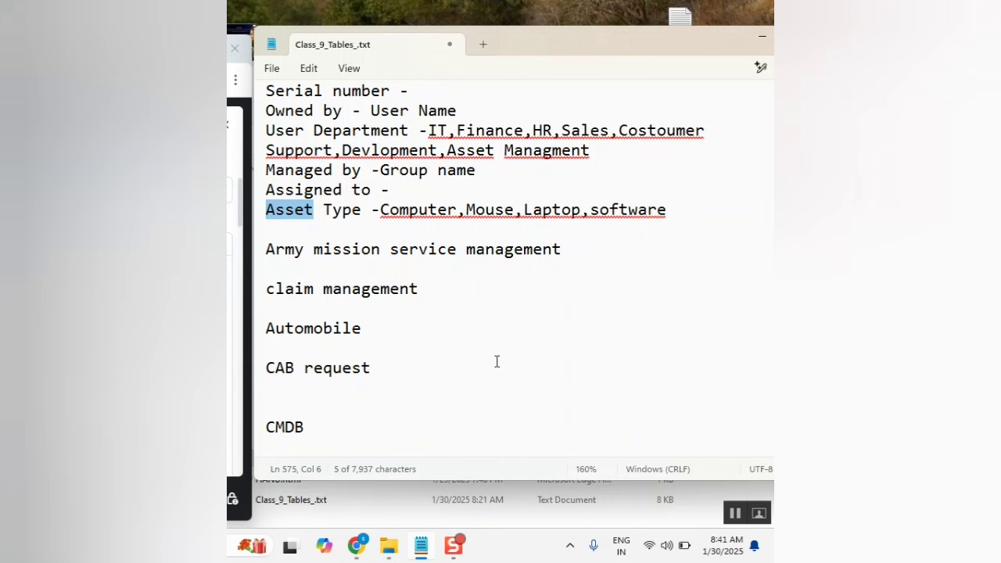
scroll(496, 361, "down", 3)
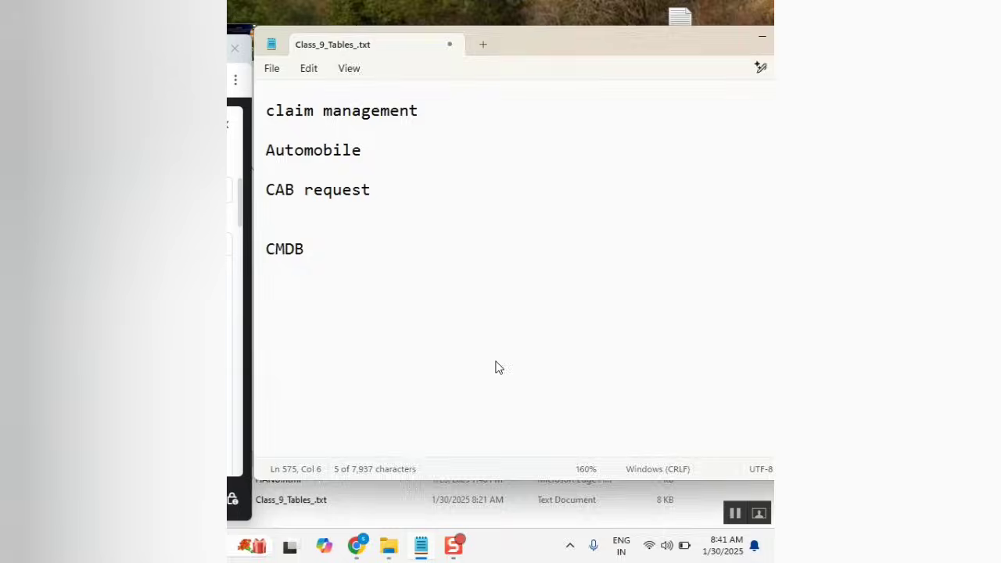
scroll(495, 367, "up", 7)
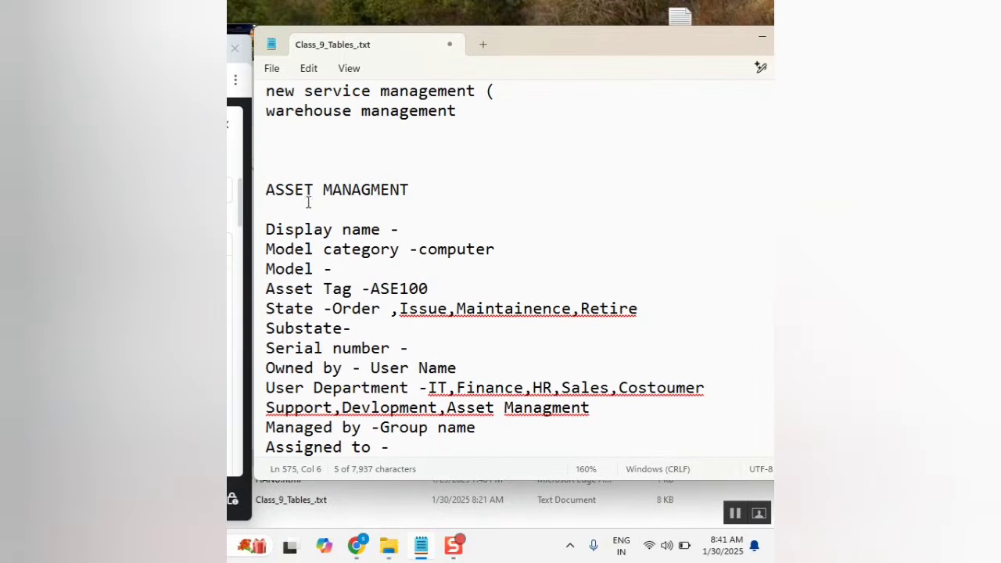
double_click(306, 192)
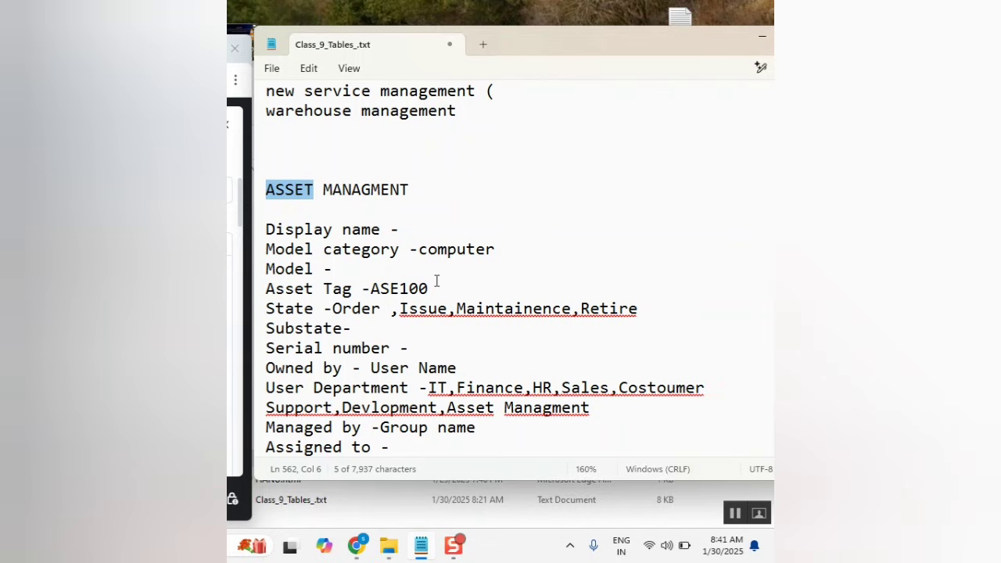
scroll(437, 284, "down", 1)
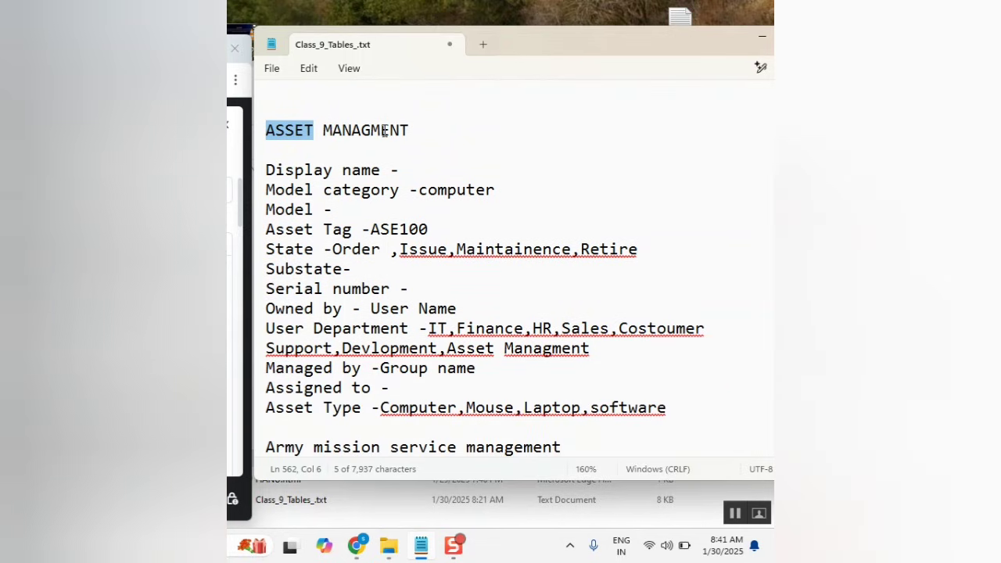
double_click(386, 134)
scroll(462, 176, "down", 2)
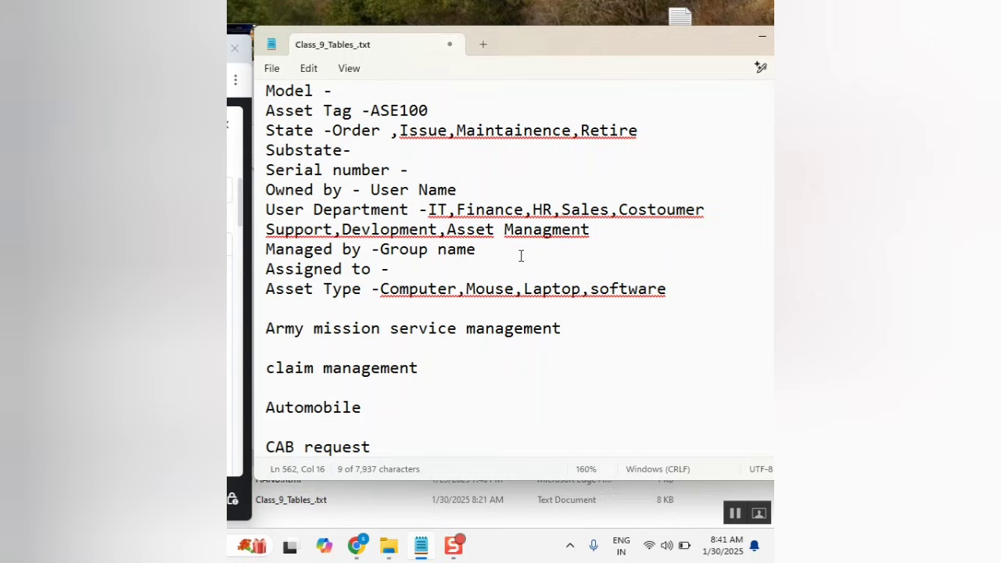
scroll(521, 255, "down", 3)
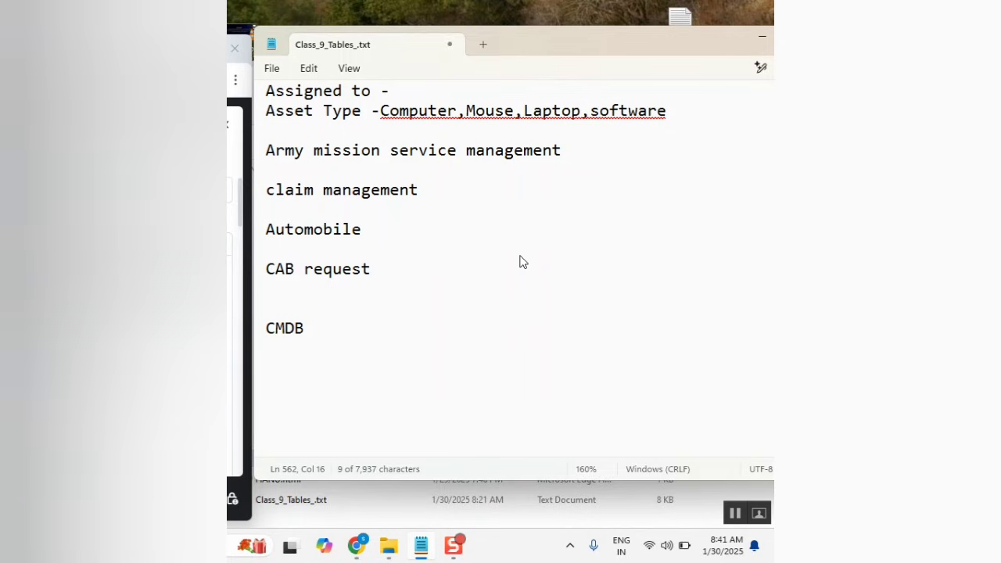
scroll(523, 262, "down", 1)
scroll(356, 208, "up", 2)
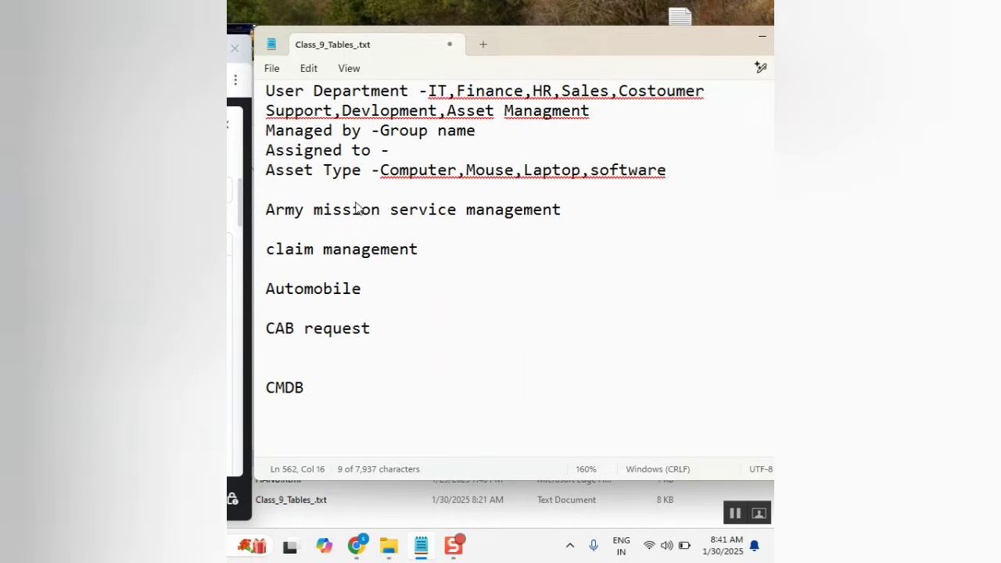
scroll(501, 223, "up", 1)
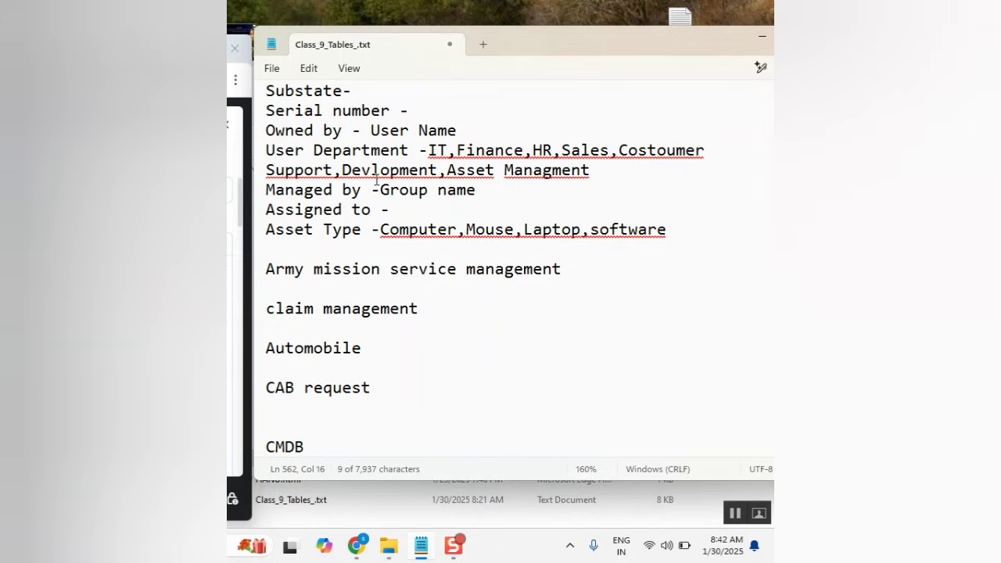
scroll(376, 181, "down", 1)
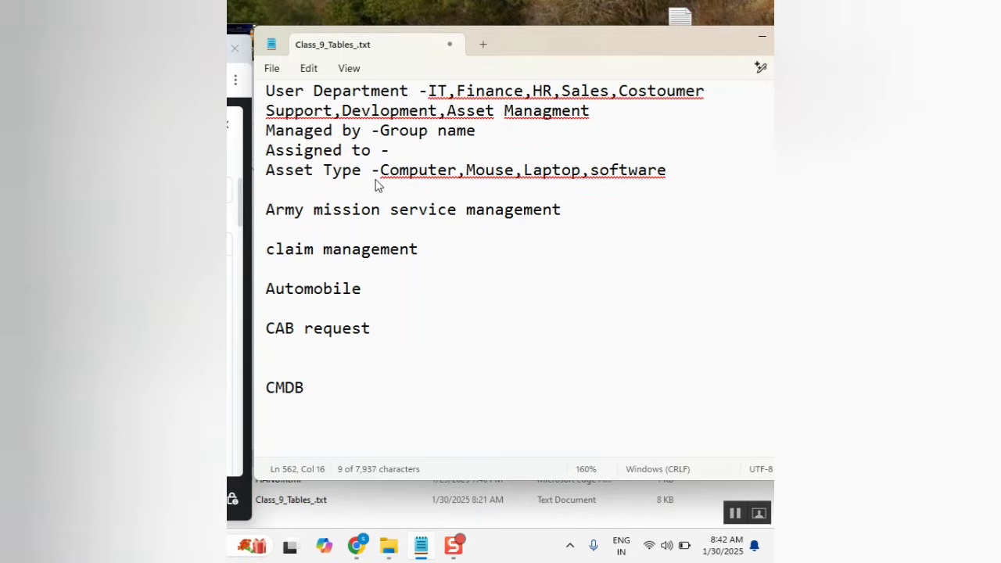
scroll(377, 185, "up", 2)
scroll(376, 183, "down", 2)
left_click(298, 328)
double_click(296, 329)
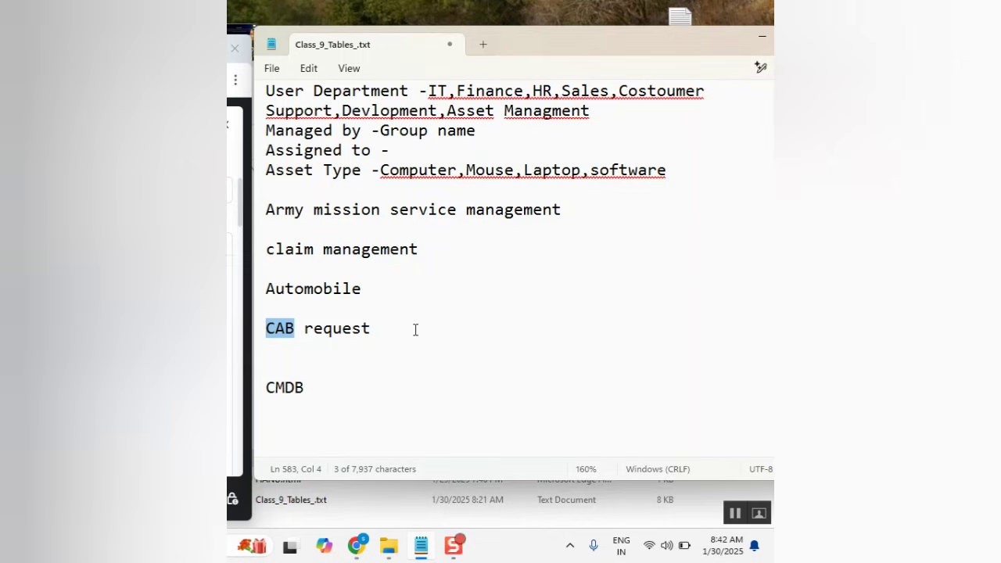
scroll(416, 329, "down", 1)
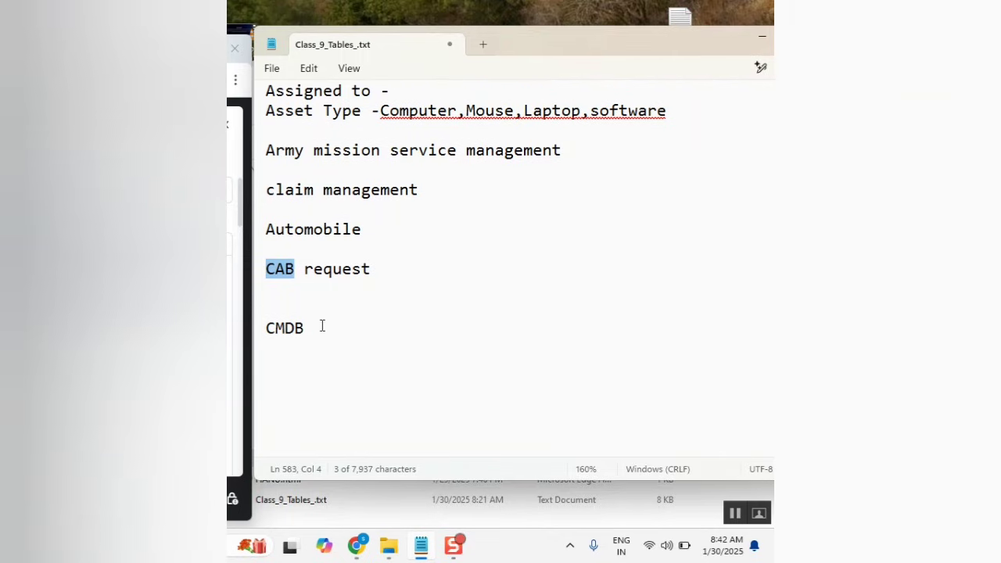
left_click(321, 327)
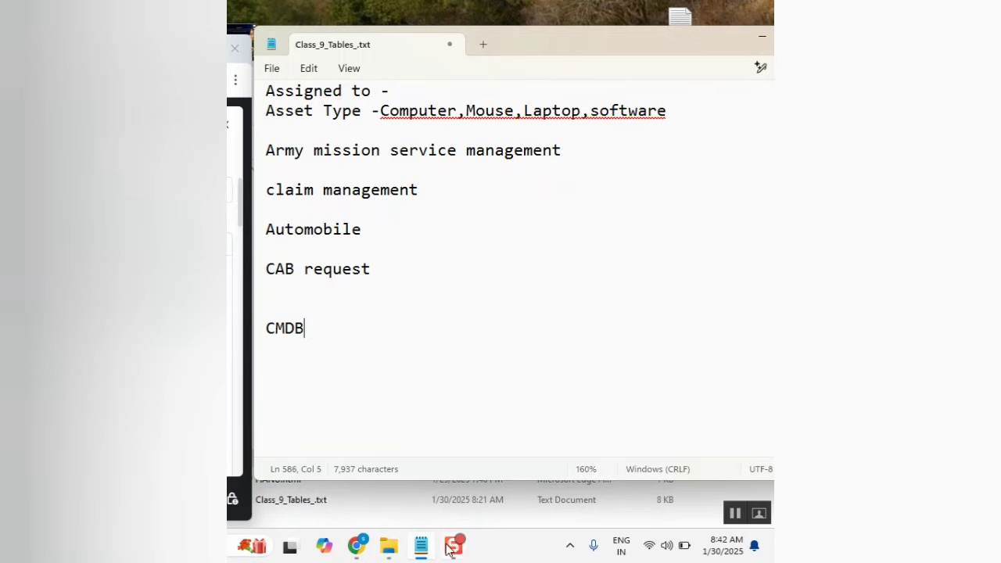
Add a '1 lakh' line two lines below the CMDB heading.
mouse_move(451, 550)
left_click(321, 366)
type("1 lakh")
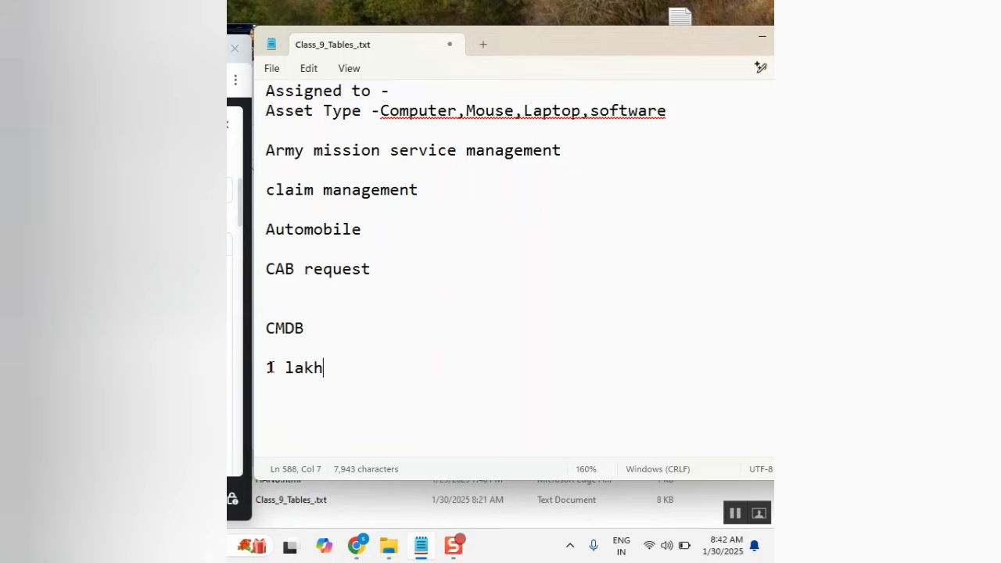
left_click_drag(262, 373, 301, 380)
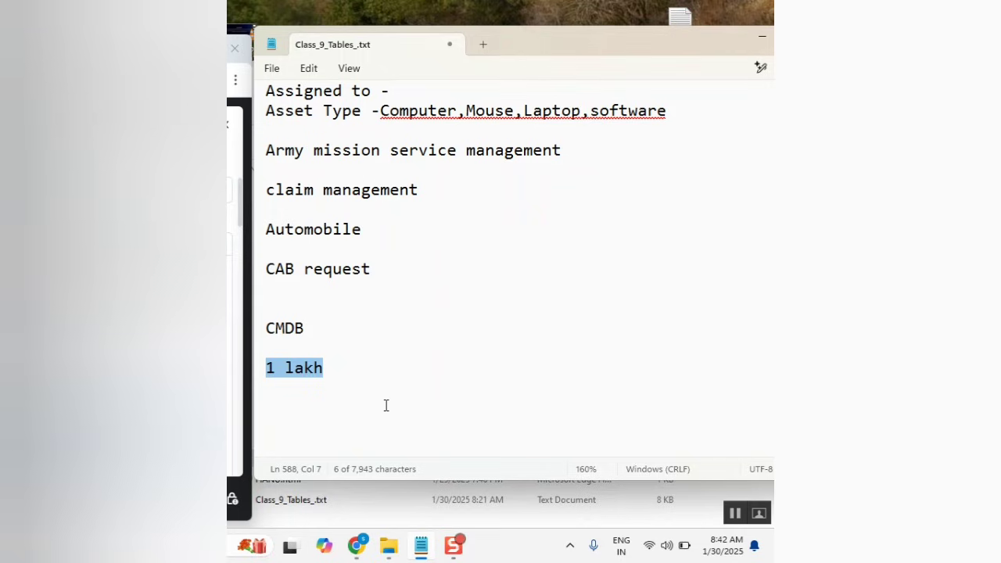
left_click(352, 342)
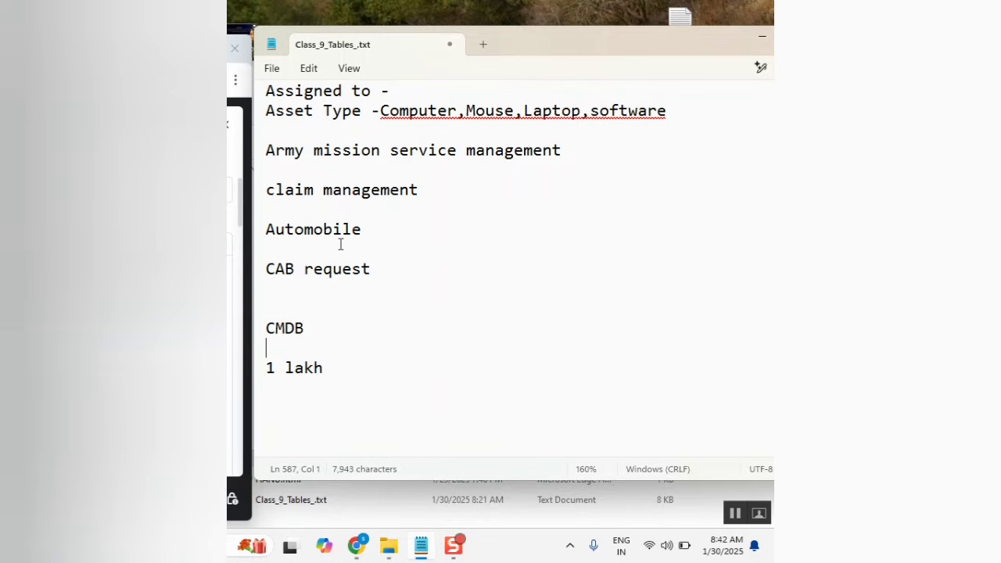
scroll(364, 316, "up", 4)
scroll(347, 369, "down", 5)
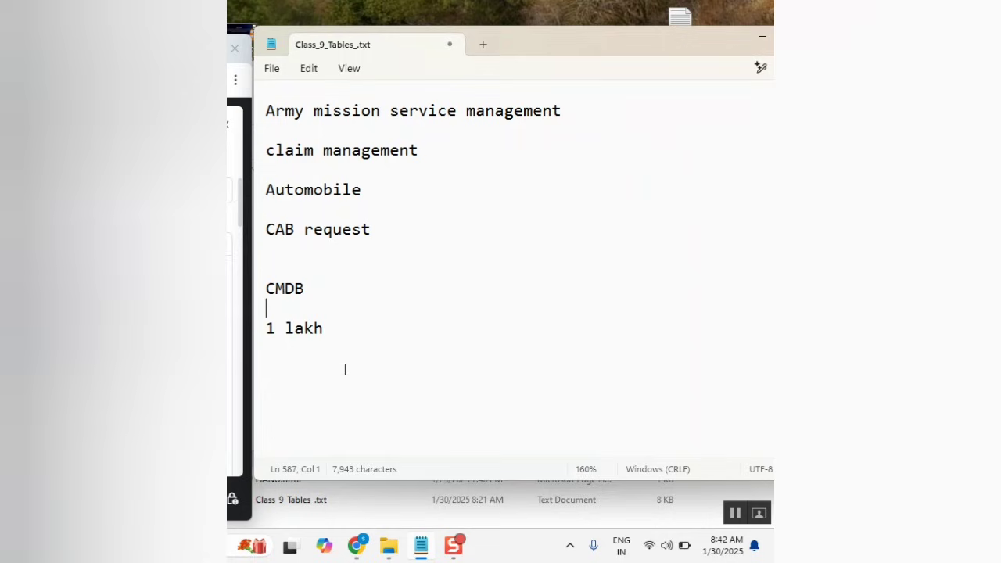
double_click(296, 285)
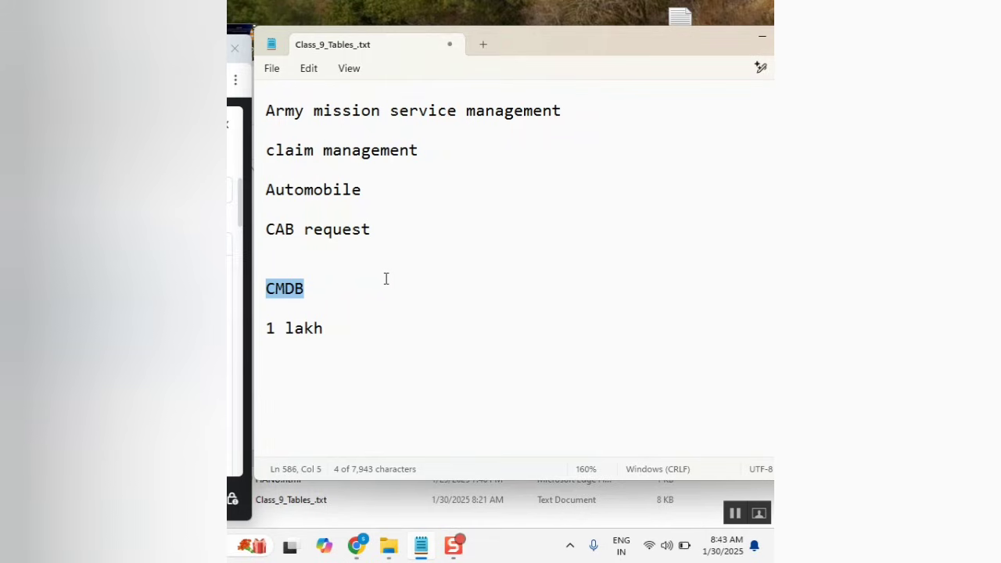
Shorten the CMDB heading to 'CM' by deleting the word DB.
left_click(319, 300)
left_click(294, 295)
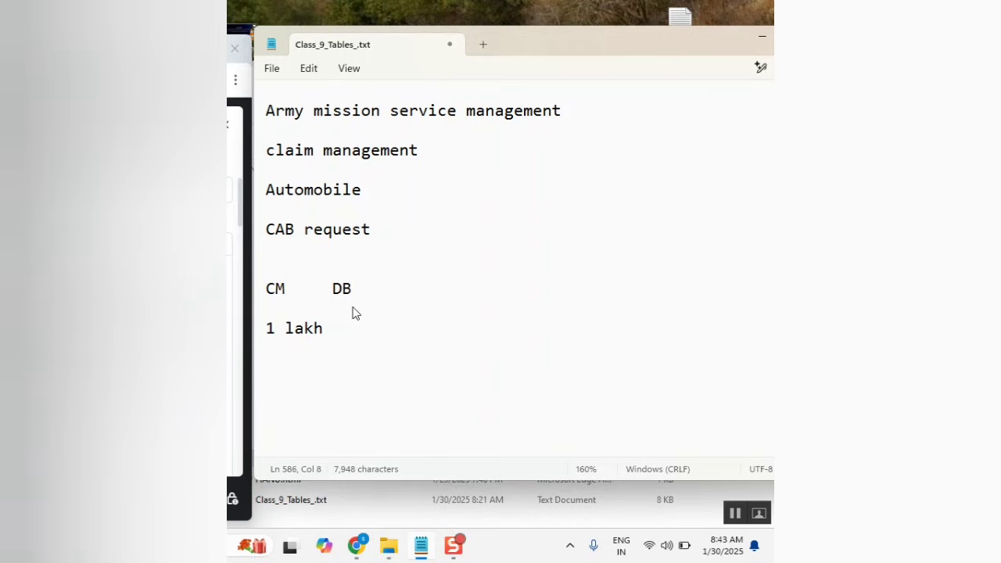
double_click(385, 286)
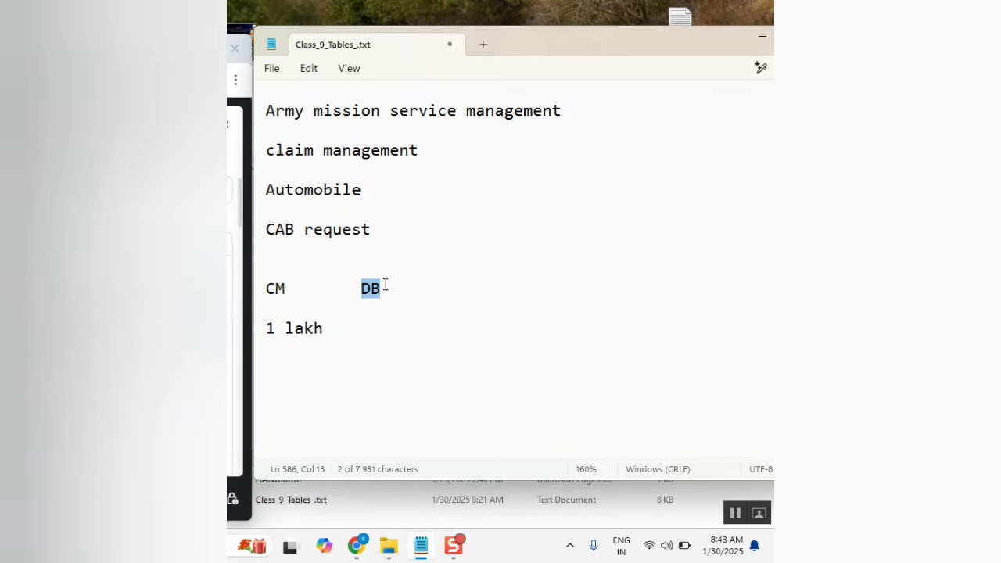
key("BackSpace")
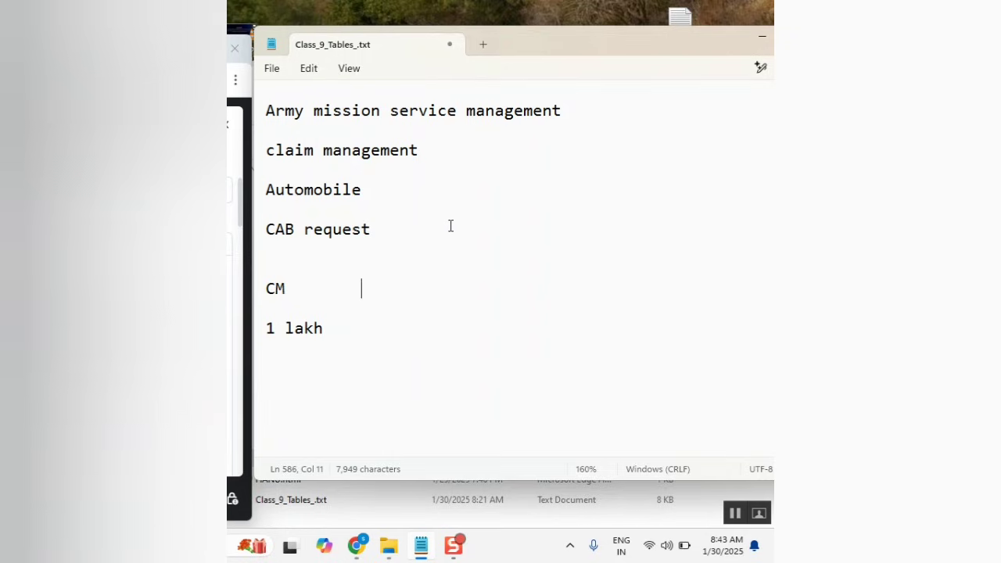
key("Left")
key("Left")
key("Left")
key("Left")
key("Left")
key("Left")
key("Left")
double_click(274, 286)
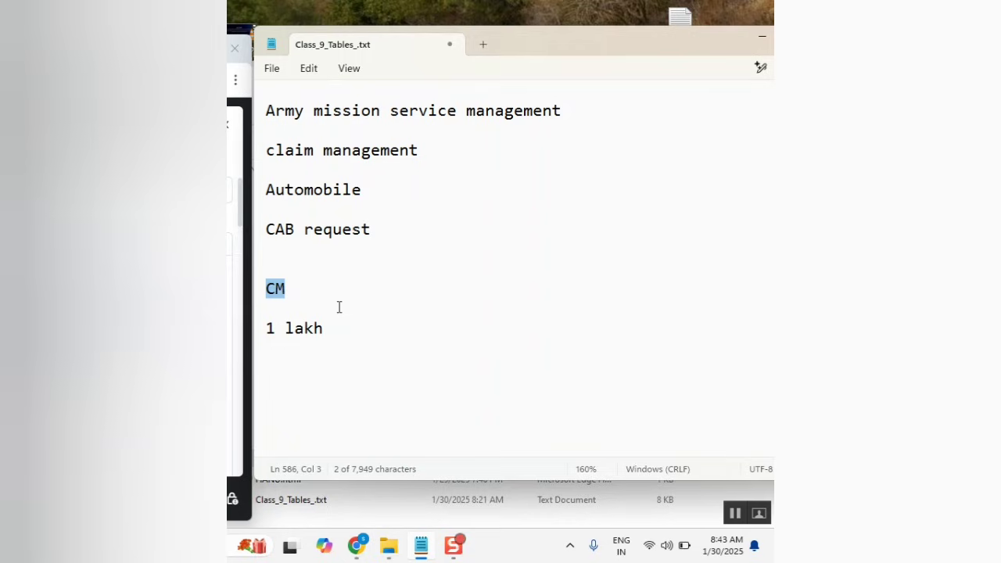
left_click(304, 287)
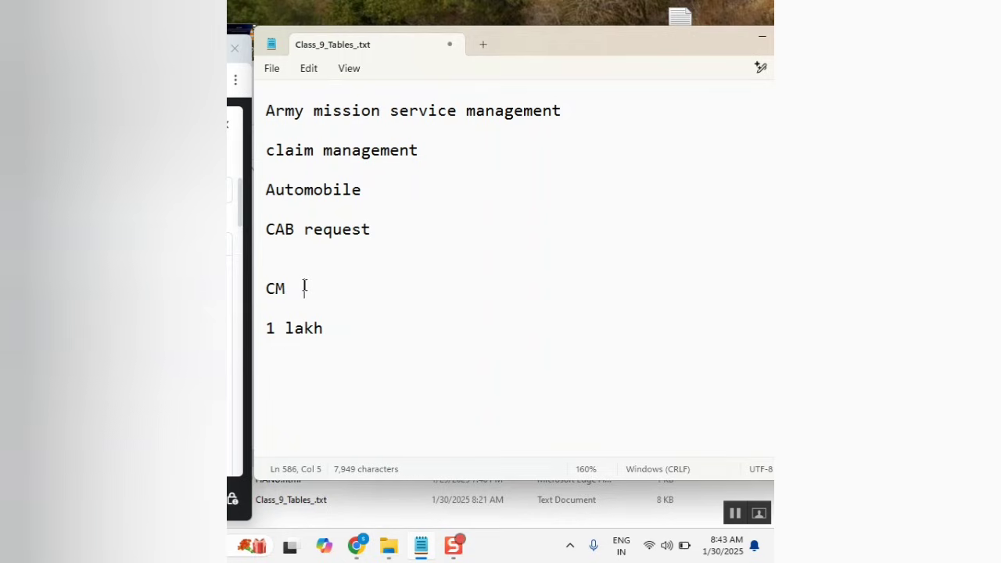
left_click(338, 373)
Start the 'skfacts:' list with its first entry, 'human 25000'.
type("sk")
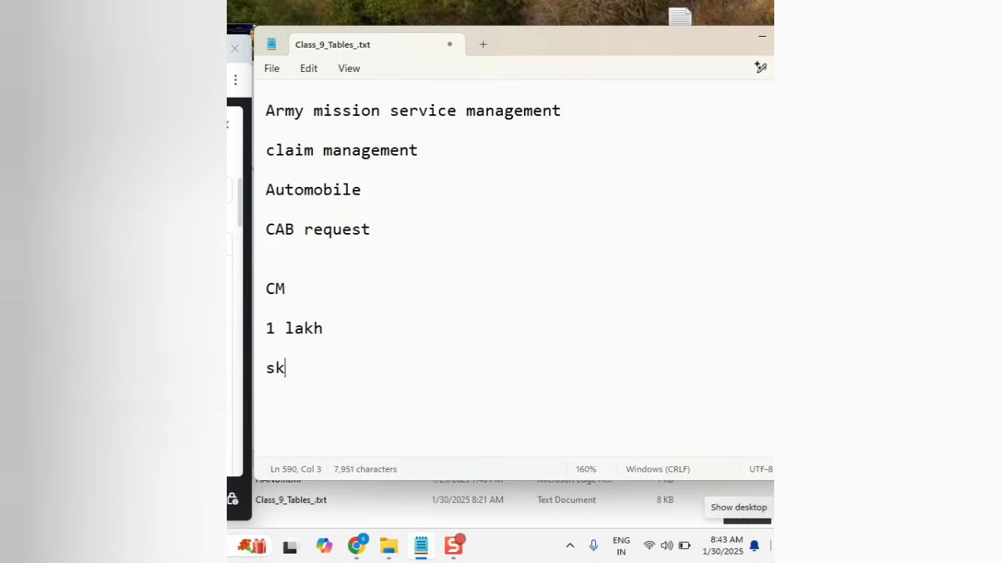
type("facts")
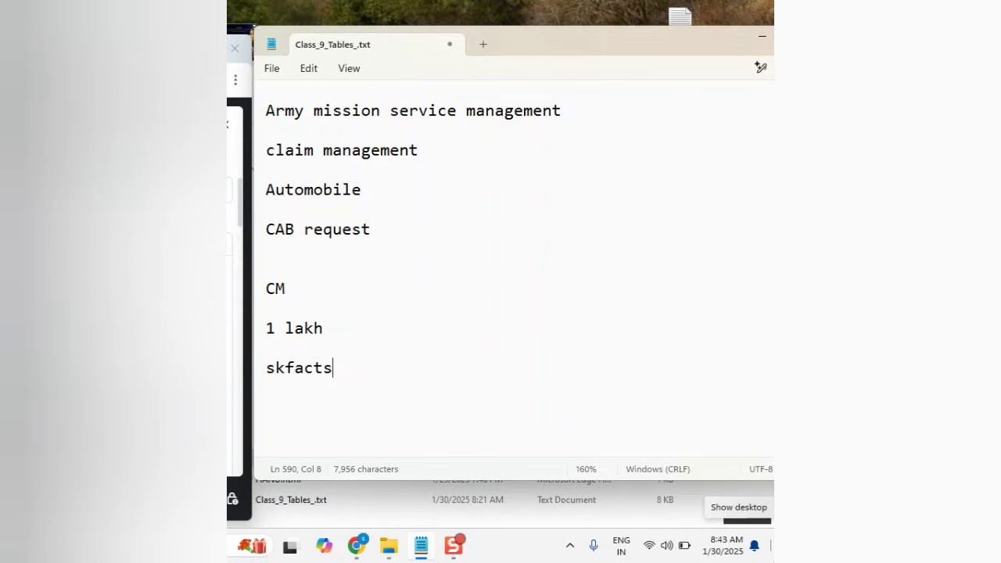
type(":")
key("Return")
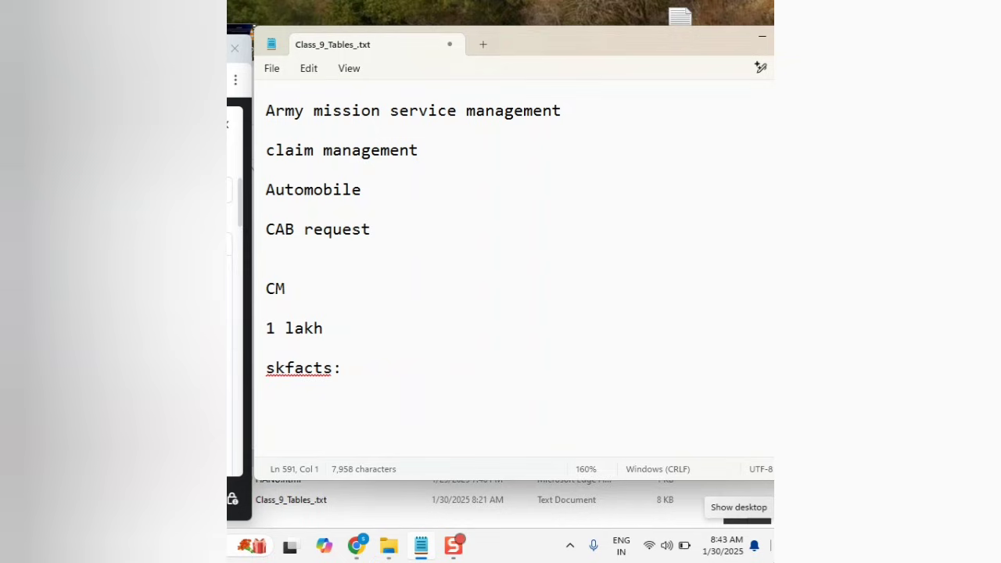
type("humn")
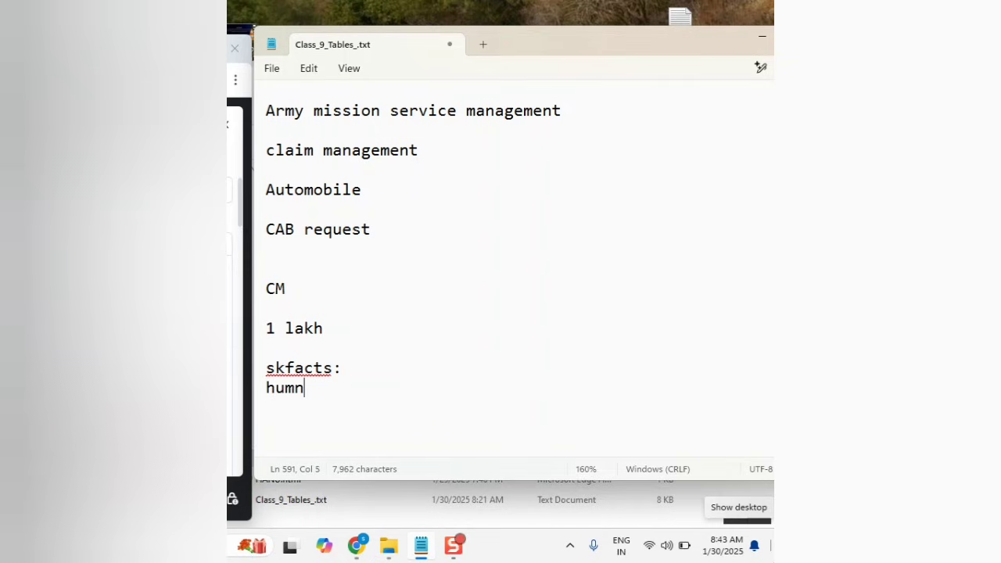
key("BackSpace")
key("BackSpace")
type("man")
double_click(306, 389)
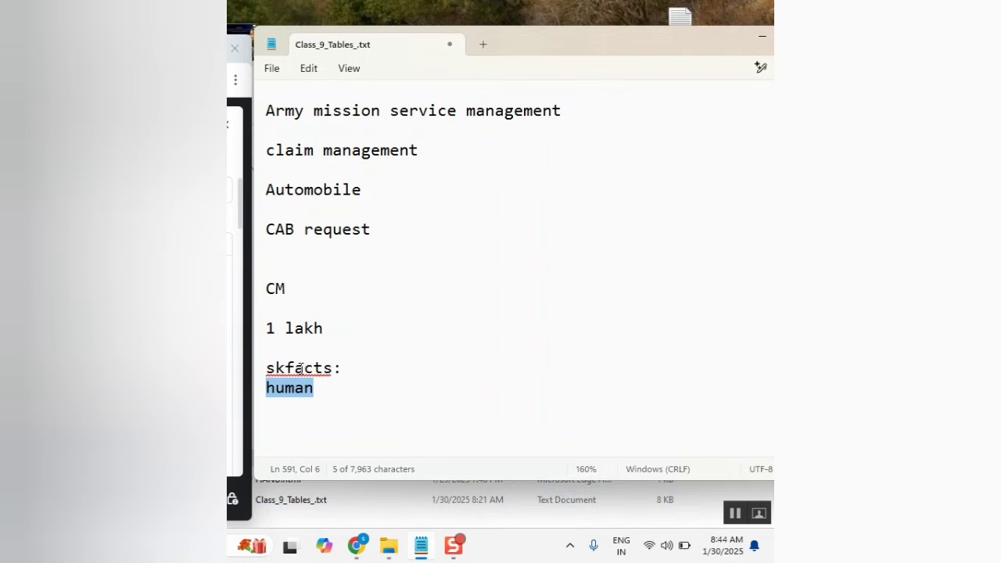
double_click(302, 368)
left_click(348, 394)
double_click(291, 391)
left_click(370, 391)
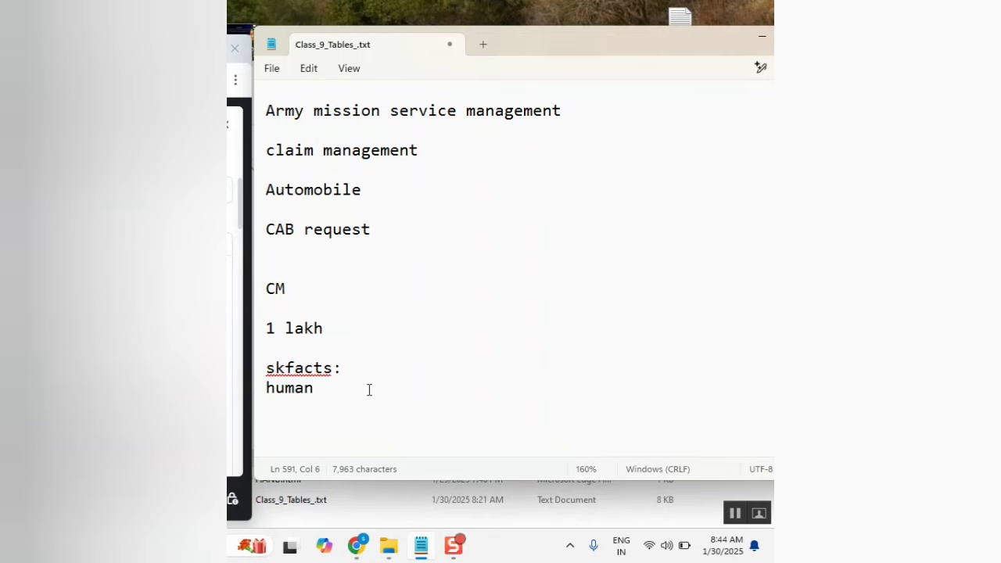
type("+")
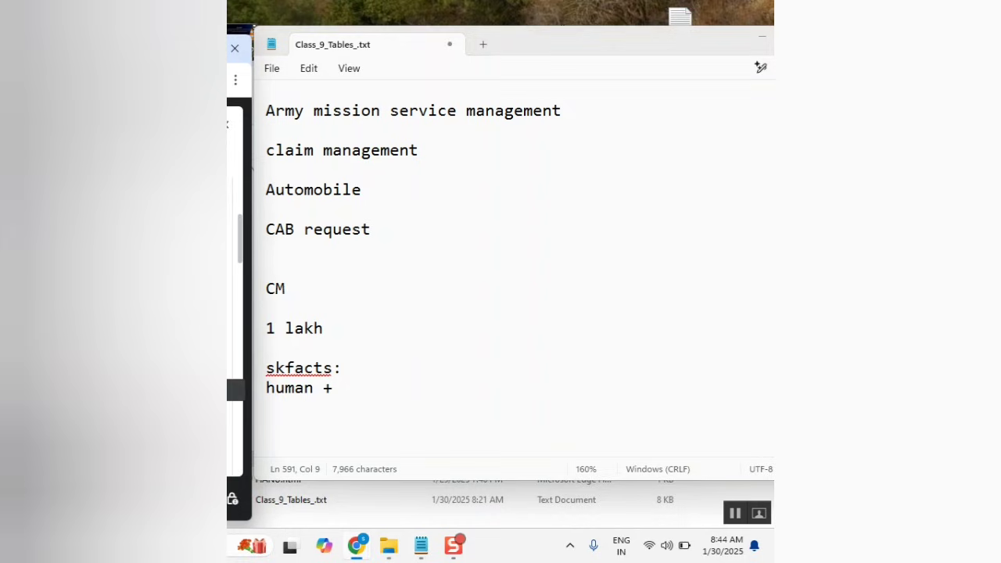
left_click(338, 388)
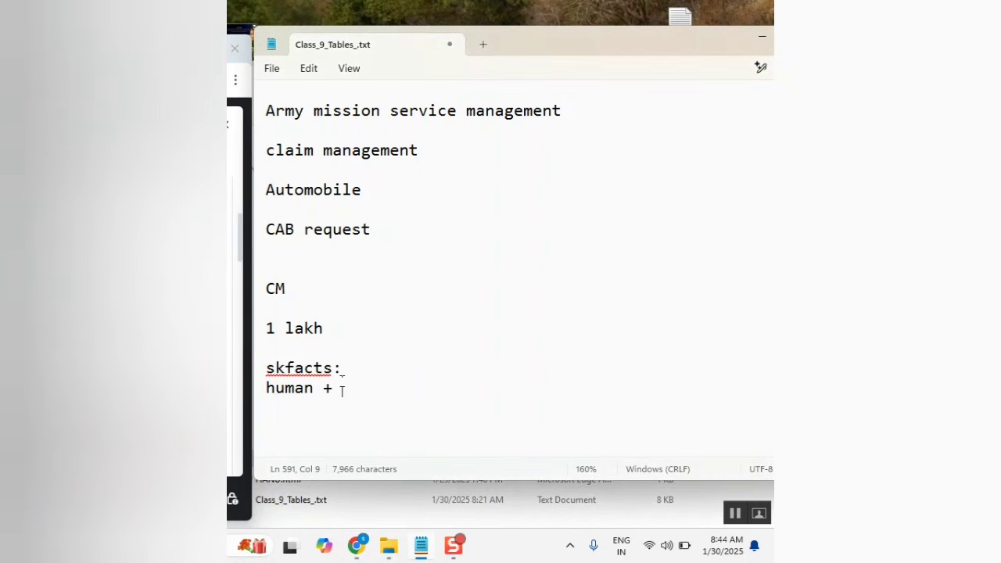
left_click_drag(348, 388, 327, 393)
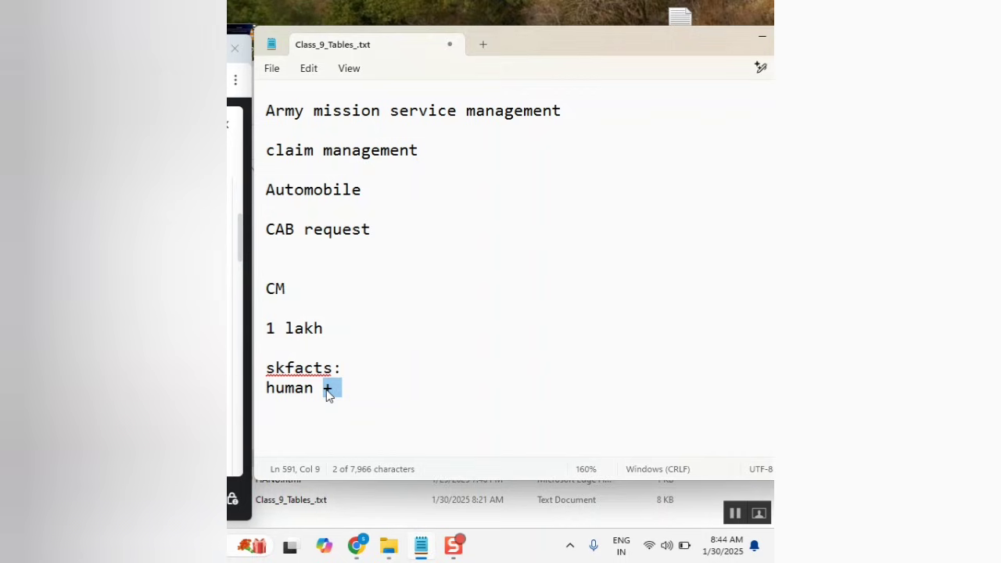
type("25000")
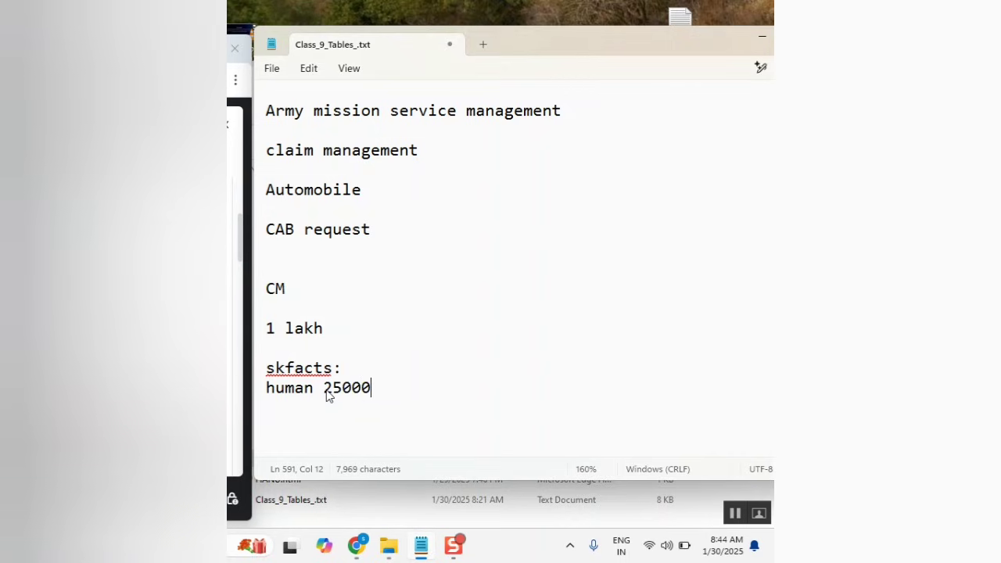
Add list lines 15000, 10000, 500 and '250 virtual'.
key("Return")
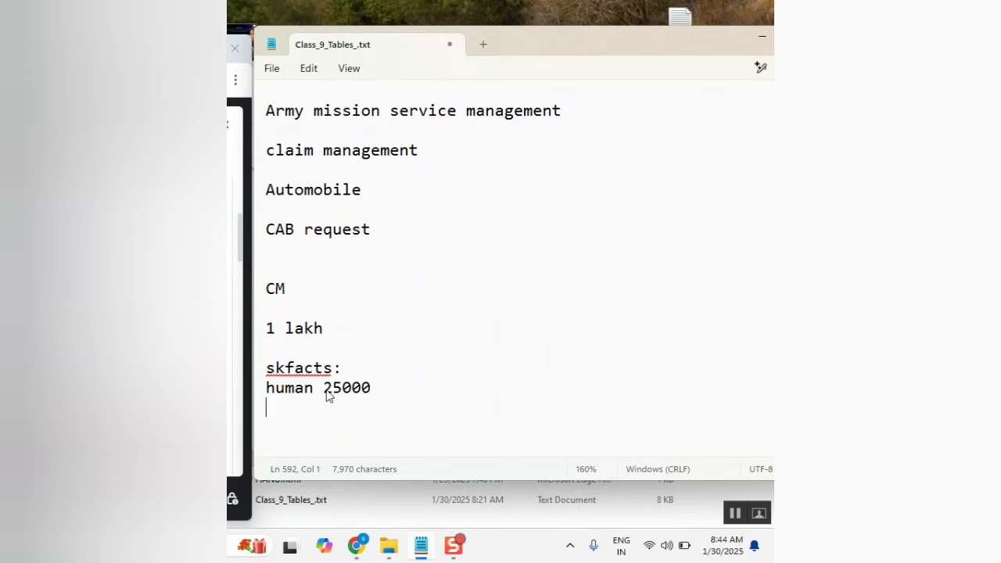
type("15000")
key("Return")
type("1000")
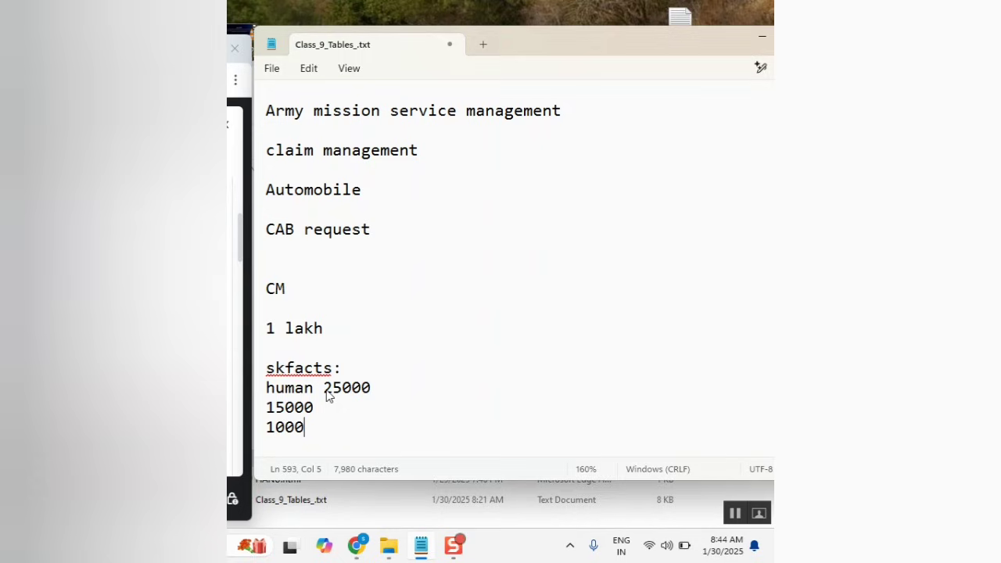
type("0")
key("Return")
type("5000")
key("BackSpace")
key("Return")
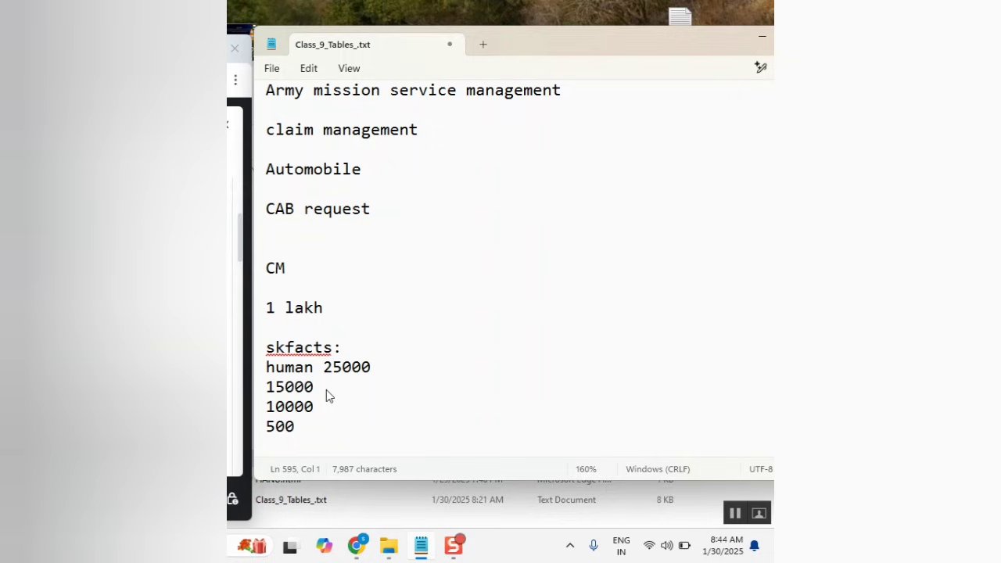
type("250 virtual")
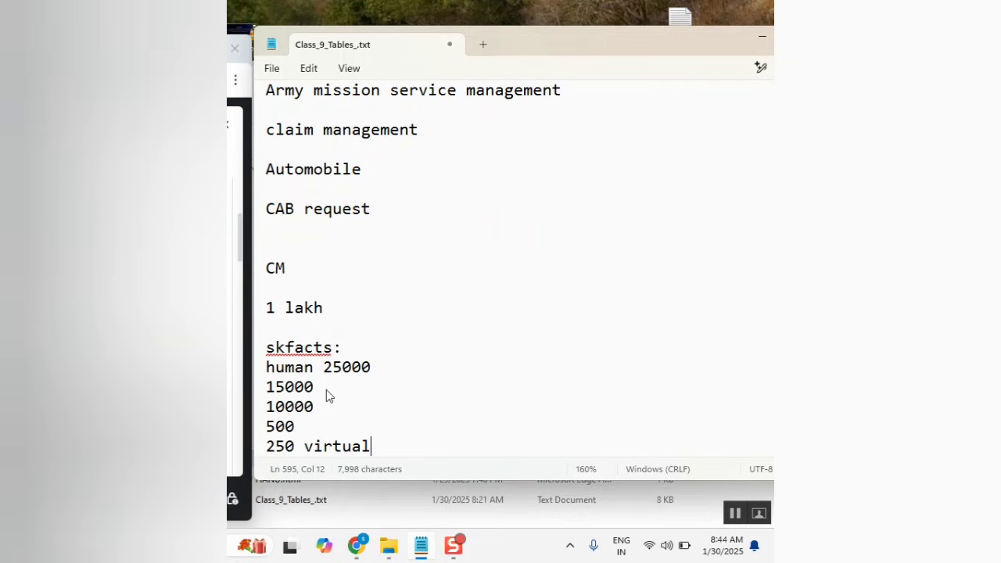
key("Return")
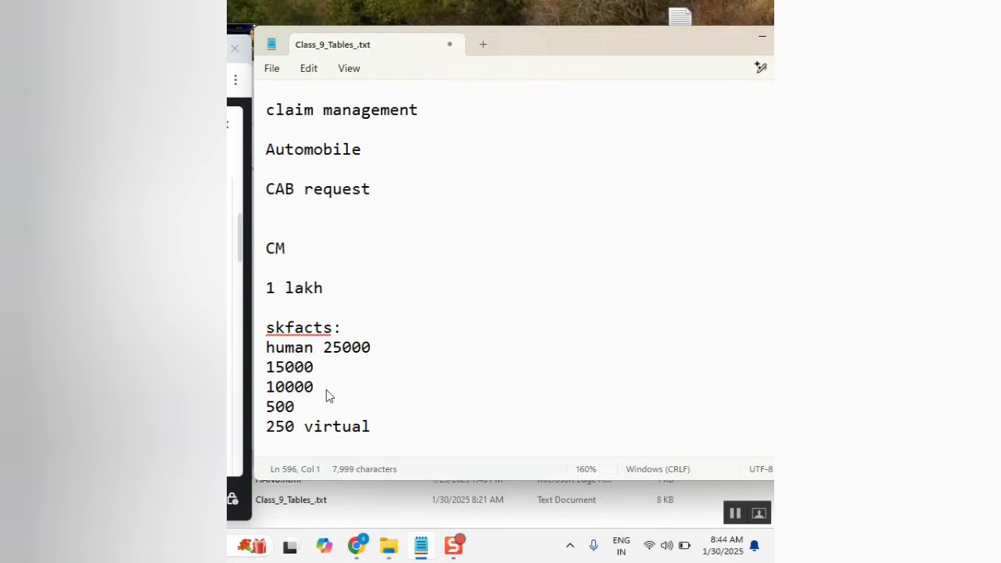
Add list lines 1500, 2000 and 'applicatioin 900 +'.
type("15000")
key("BackSpace")
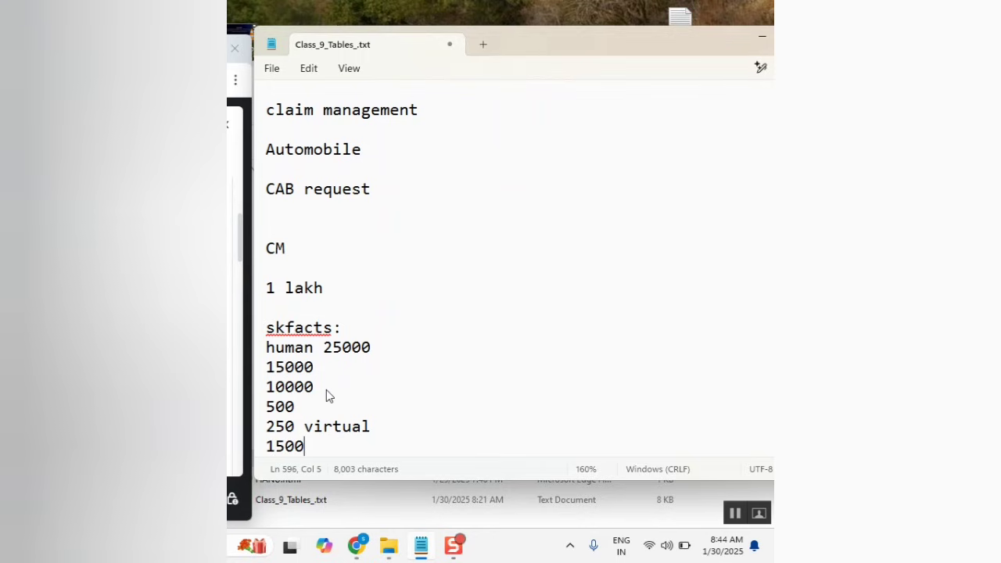
key("Return")
type("20000")
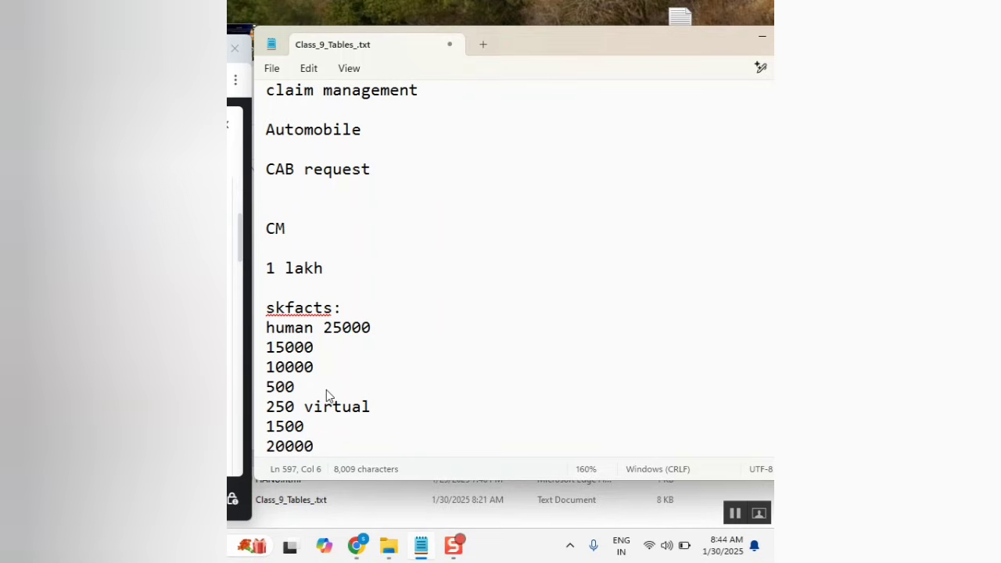
key("BackSpace")
key("Return")
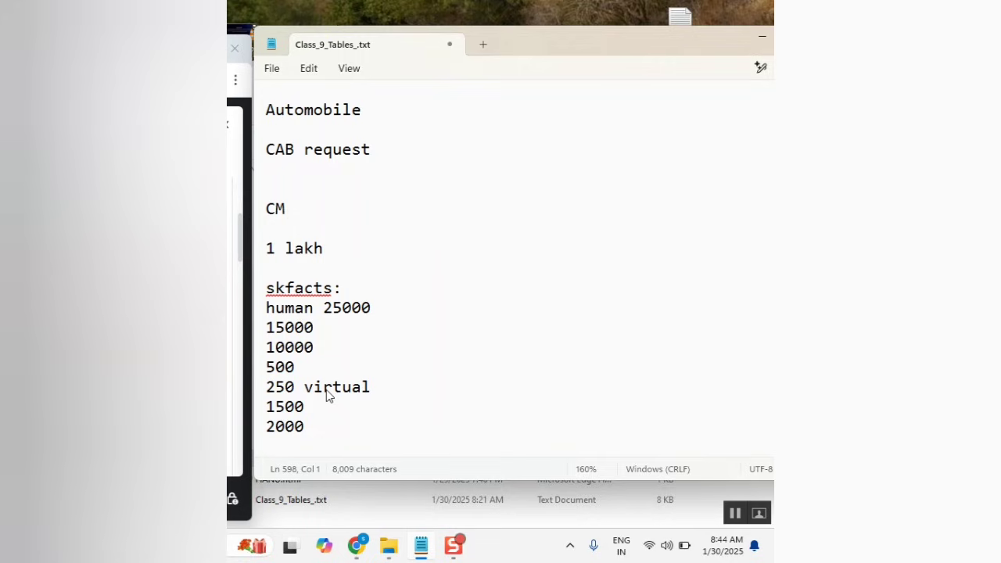
type("applica")
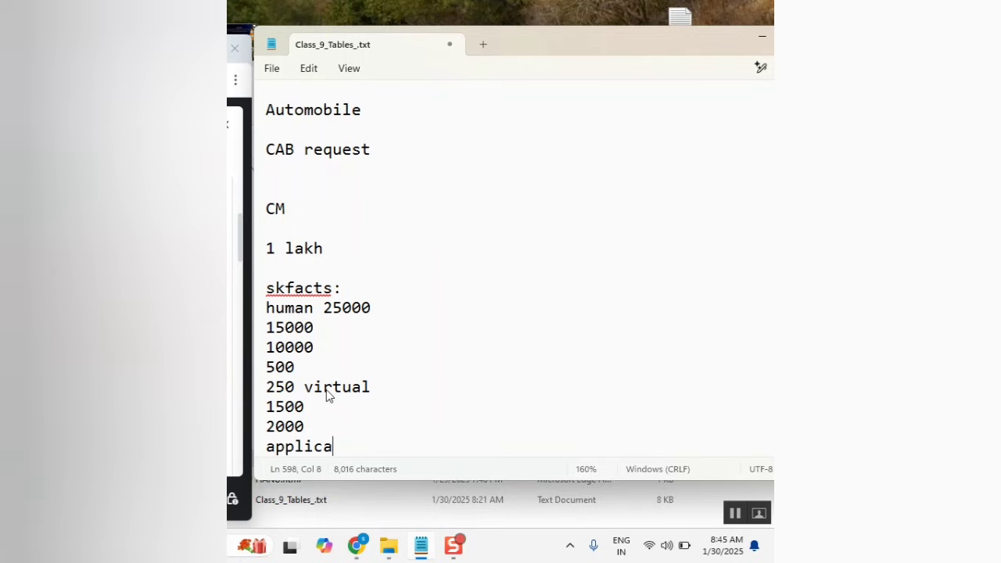
type("tioin ")
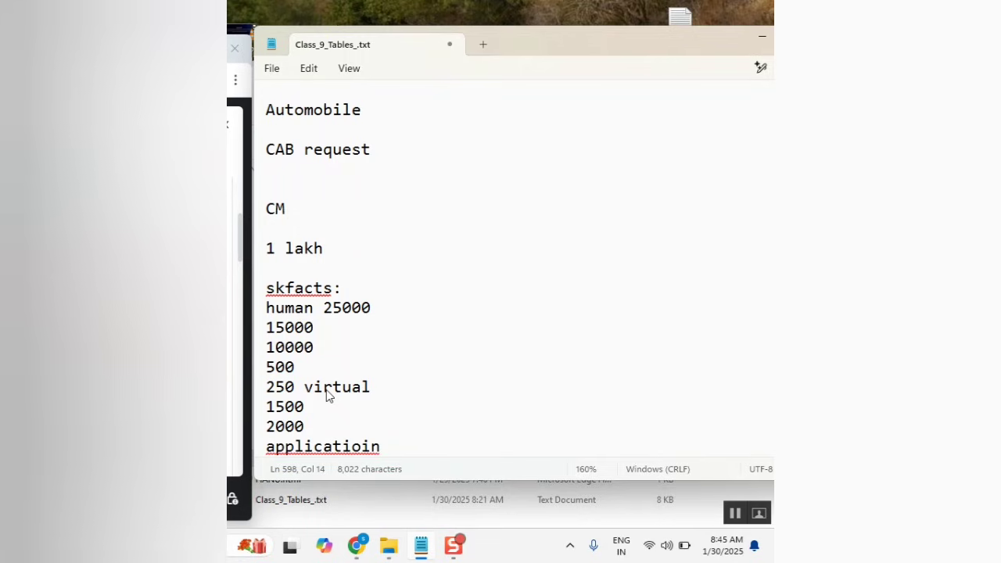
type("900")
key("Return")
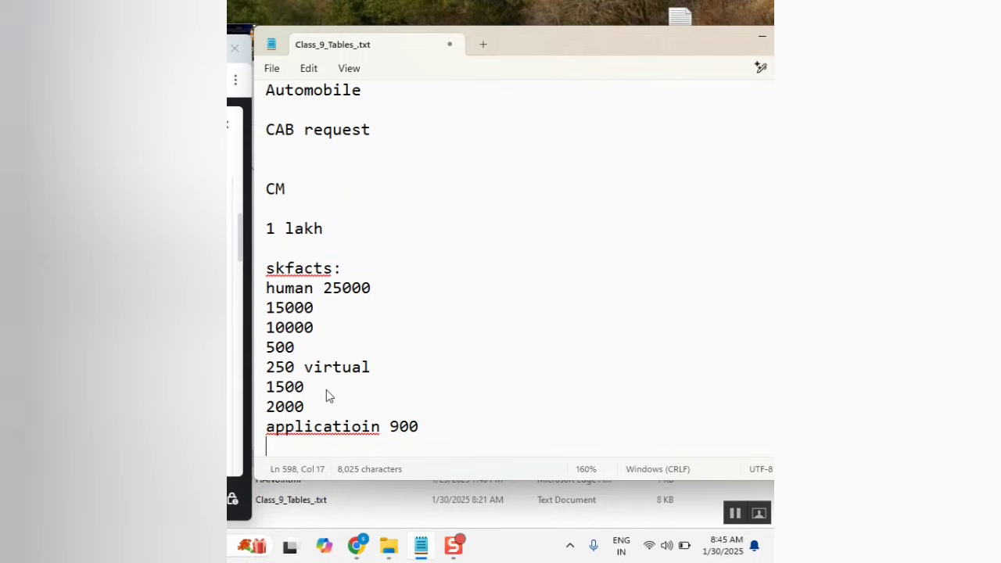
key("BackSpace")
type("+")
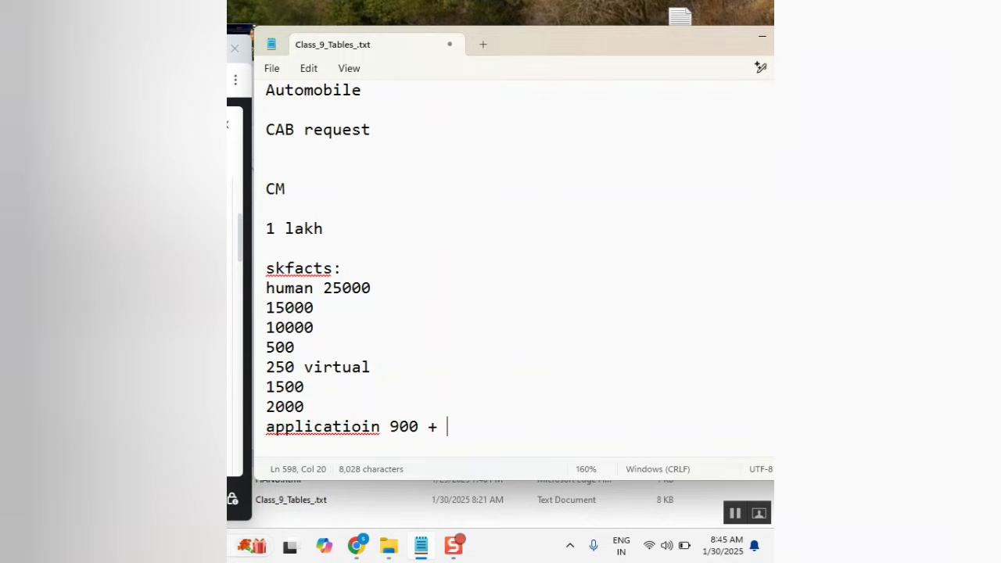
Launch Excel from Windows search, dismiss its activation prompt, and close it.
key("super+w")
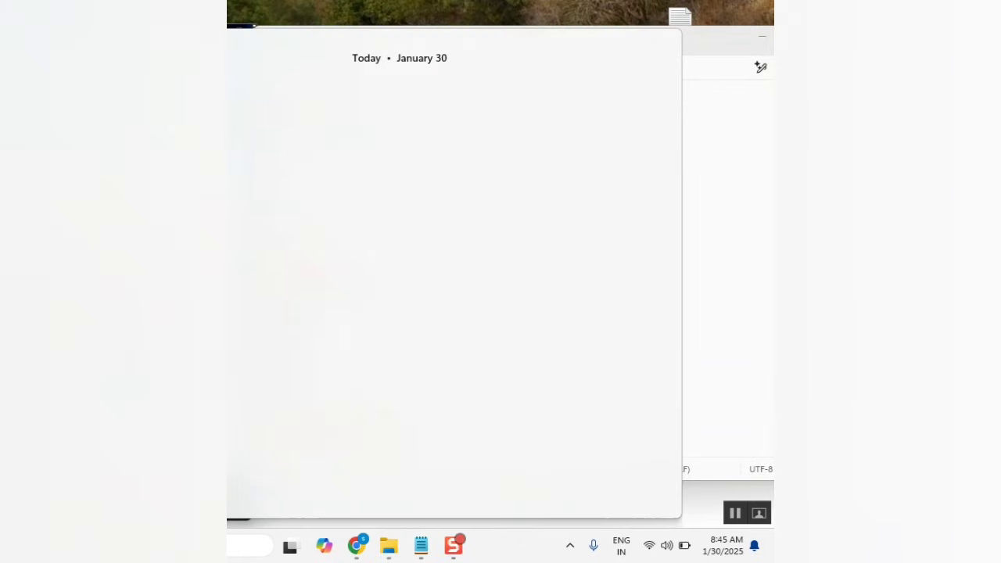
type("excel")
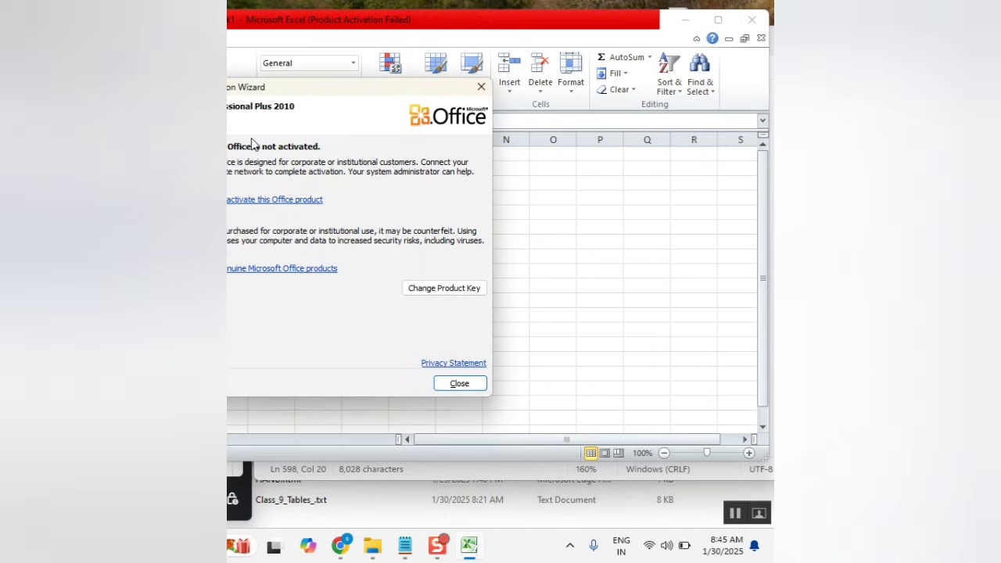
left_click(481, 87)
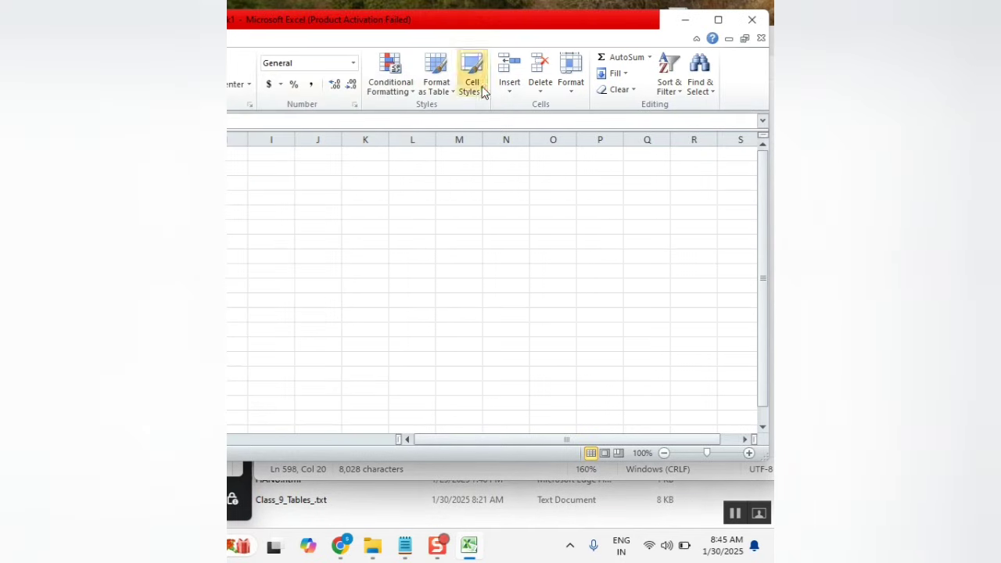
left_click(756, 12)
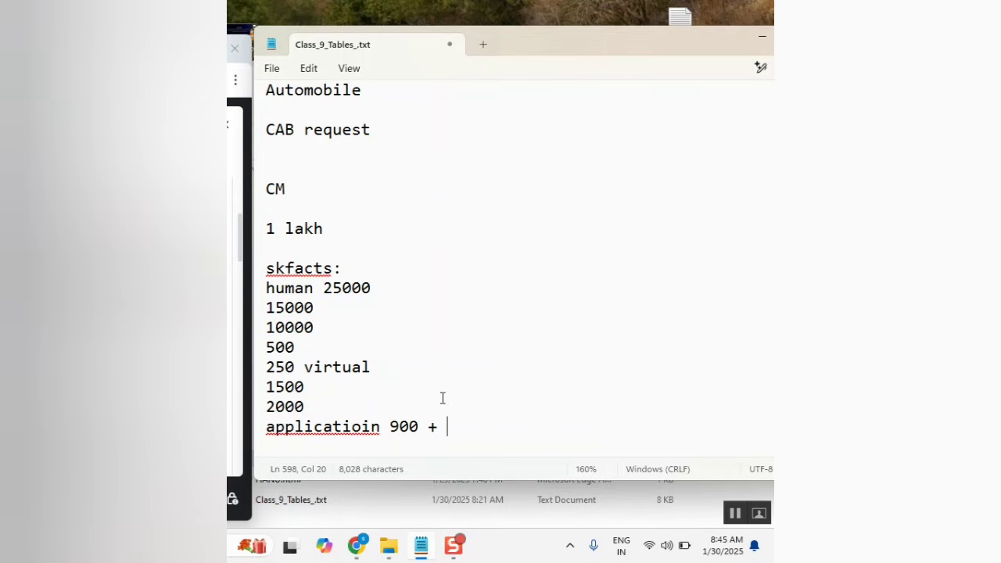
Correct 'applicatioin' to 'application' using the spelling suggestion.
right_click(305, 430)
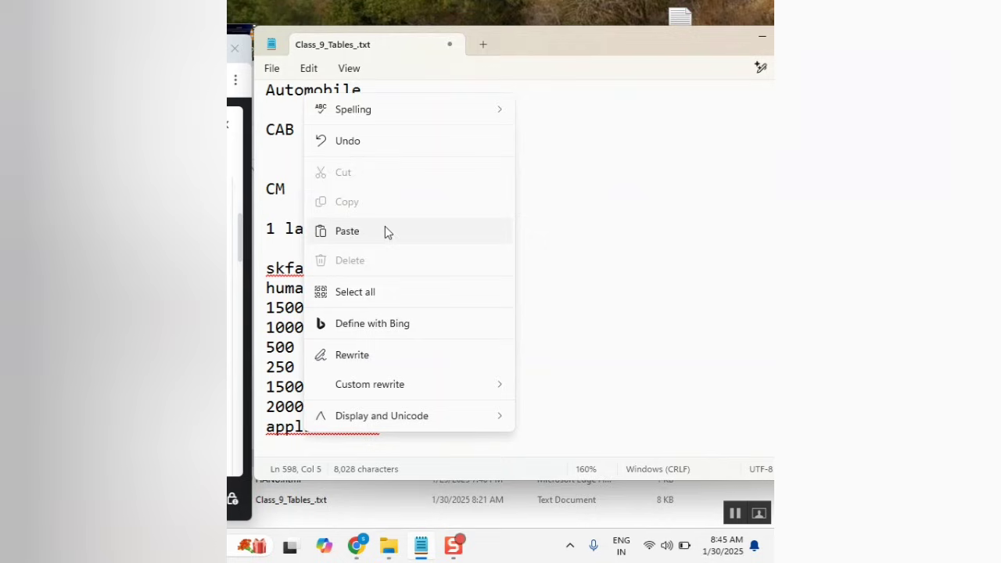
mouse_move(454, 108)
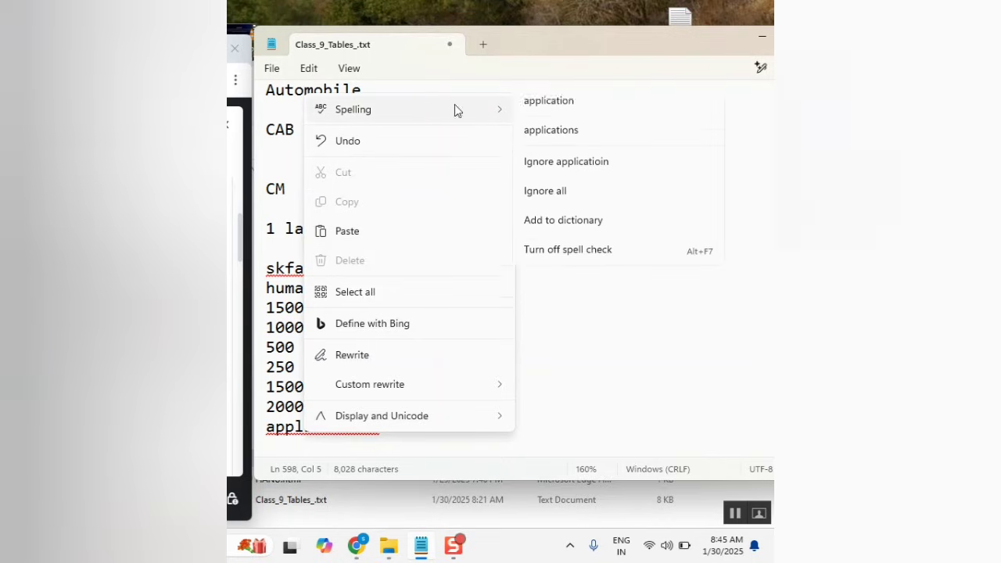
left_click(586, 114)
Append 'licenses' to the end of the application 900 + line.
scroll(438, 366, "down", 1)
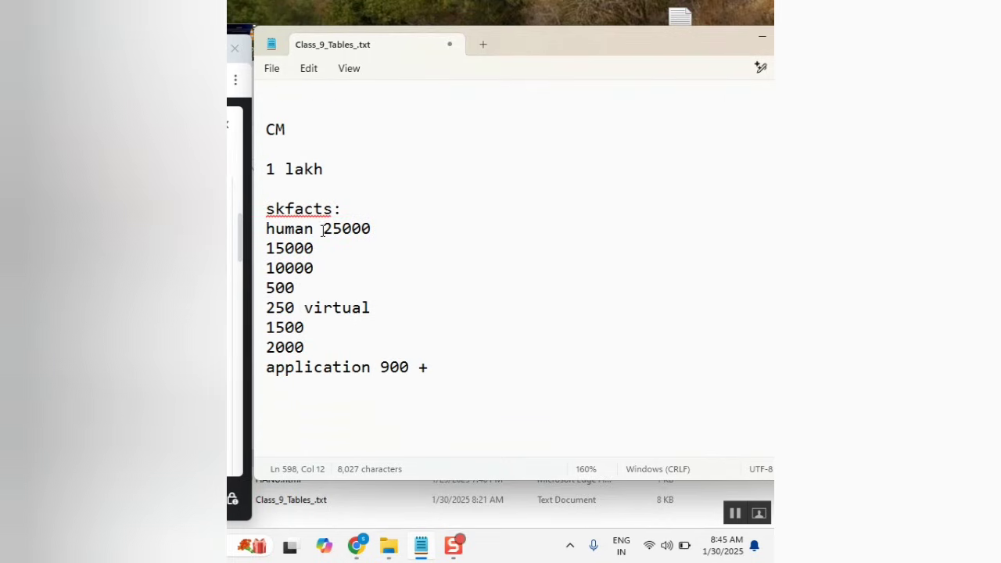
left_click(269, 249)
left_click(308, 248)
left_click(294, 328)
left_click(307, 369)
left_click(453, 368)
type("licenses")
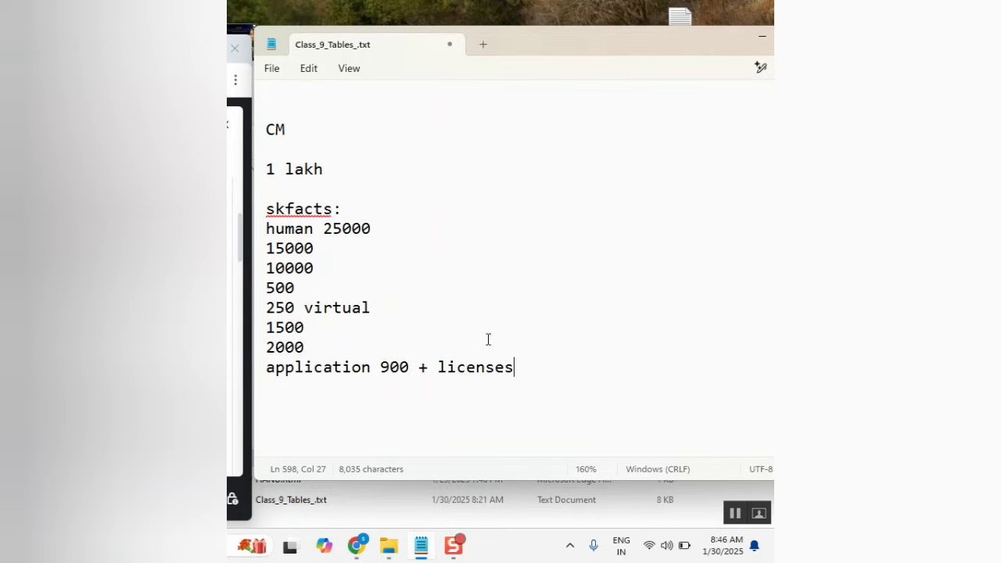
Review the counts list, selecting it and then the 15000 value.
scroll(486, 343, "down", 1)
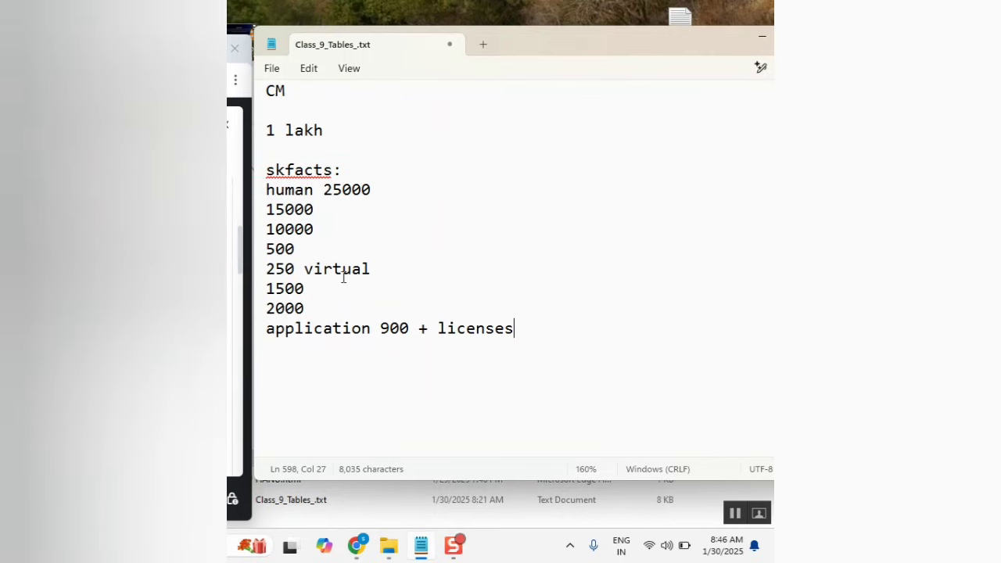
scroll(360, 282, "up", 2)
scroll(405, 274, "down", 1)
scroll(417, 295, "down", 1)
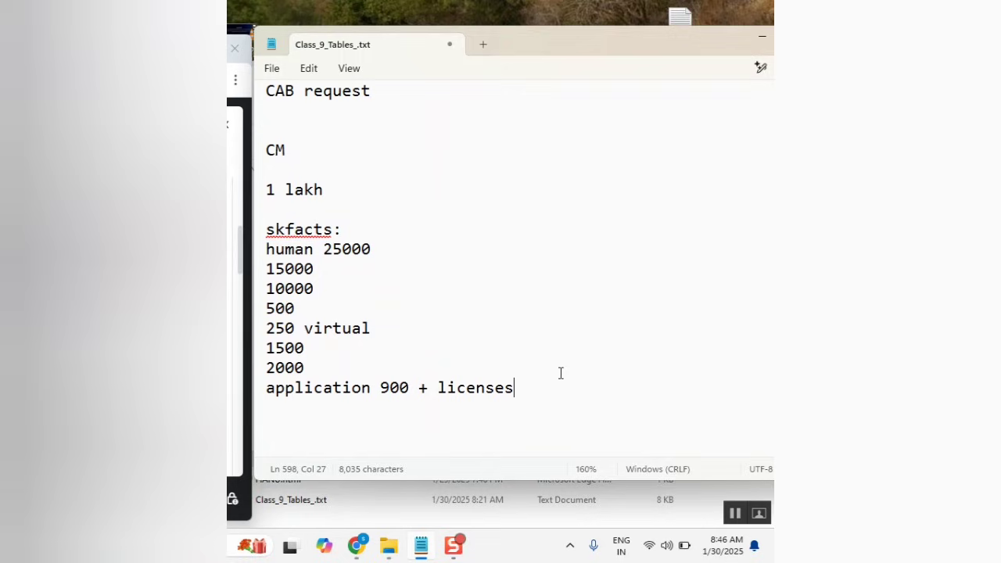
left_click_drag(541, 392, 266, 250)
left_click(421, 267)
double_click(306, 274)
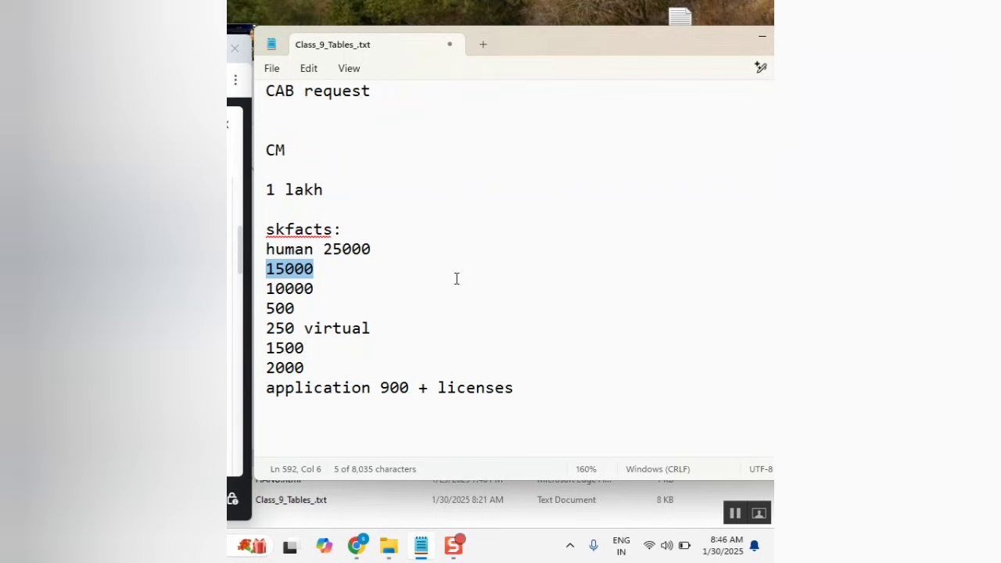
Add two 'x - <person's name>' lines below the application licenses line.
left_click(306, 411)
key("Return")
type("x")
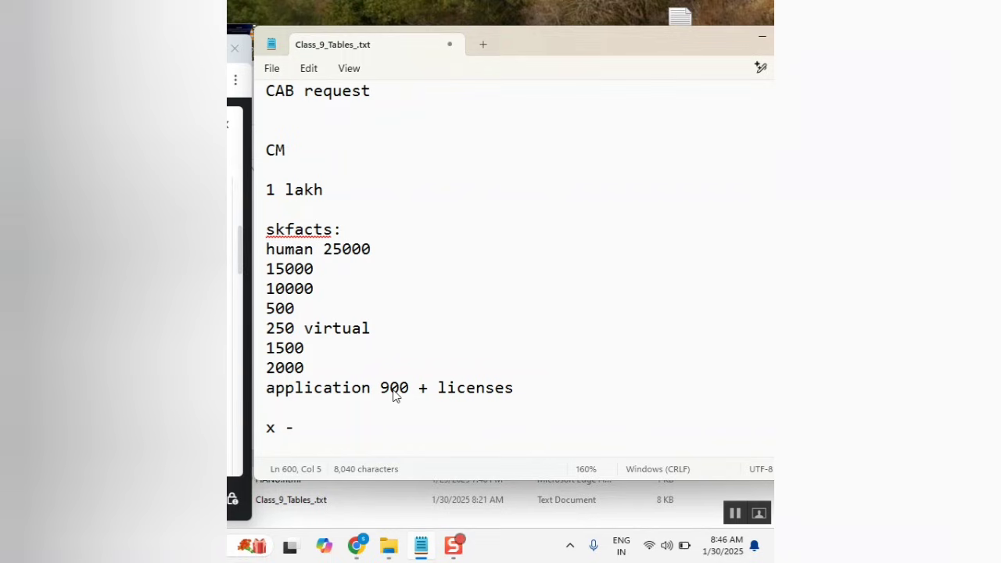
type(" - basar")
key("BackSpace")
type("va")
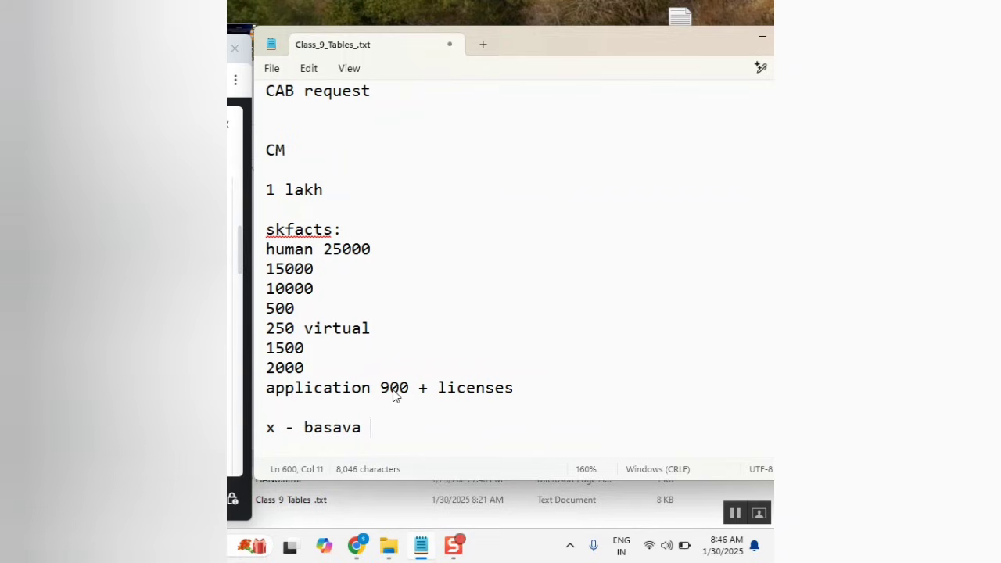
type(" aj")
type("raju")
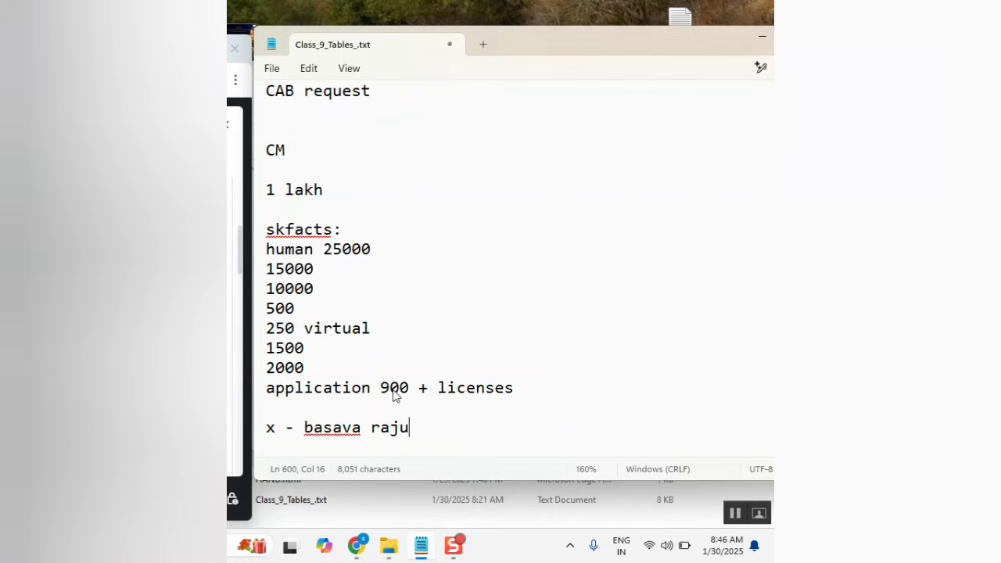
key("Return")
type("x")
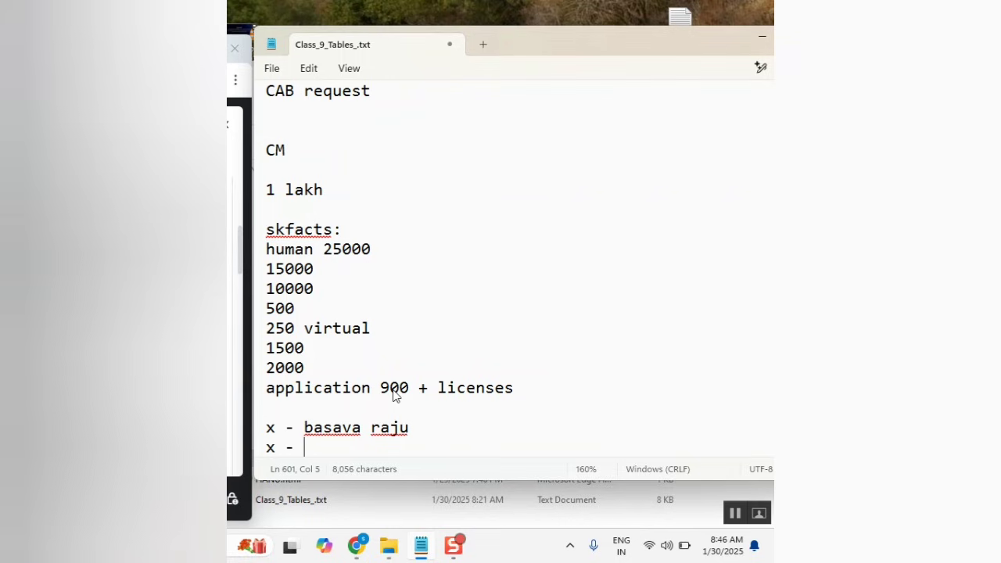
type(" - bhavana")
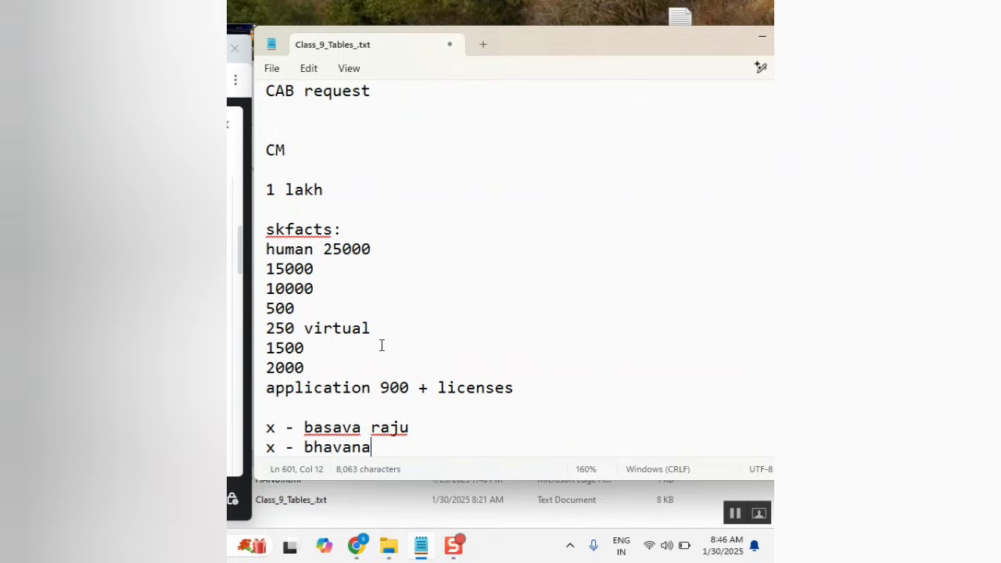
scroll(380, 344, "down", 1)
left_click_drag(384, 393, 266, 372)
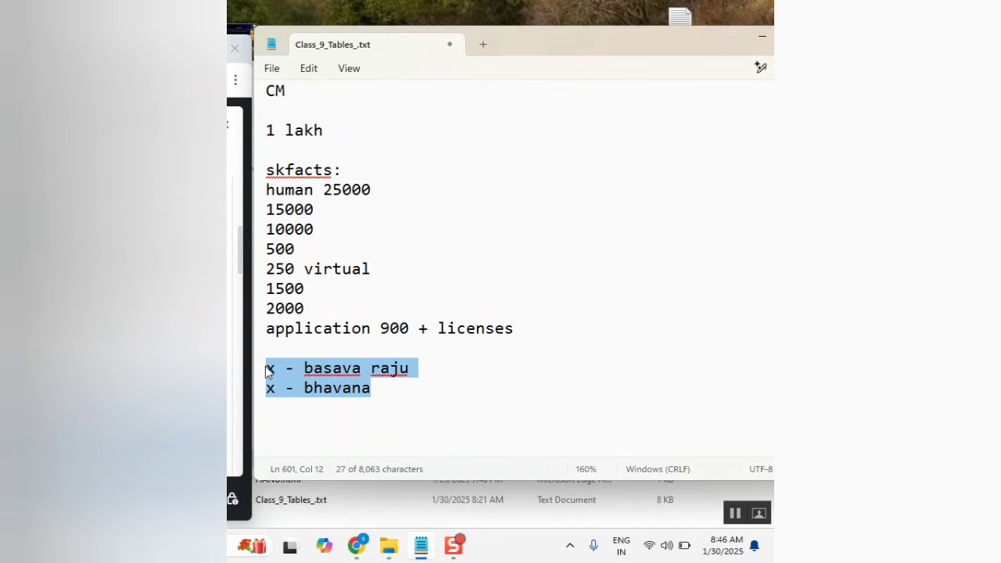
double_click(274, 375)
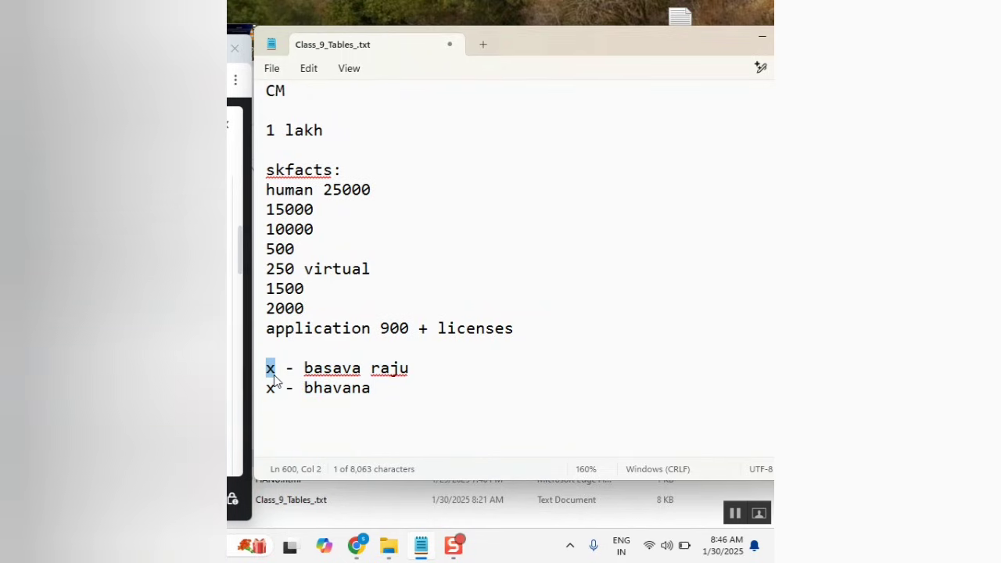
double_click(361, 391)
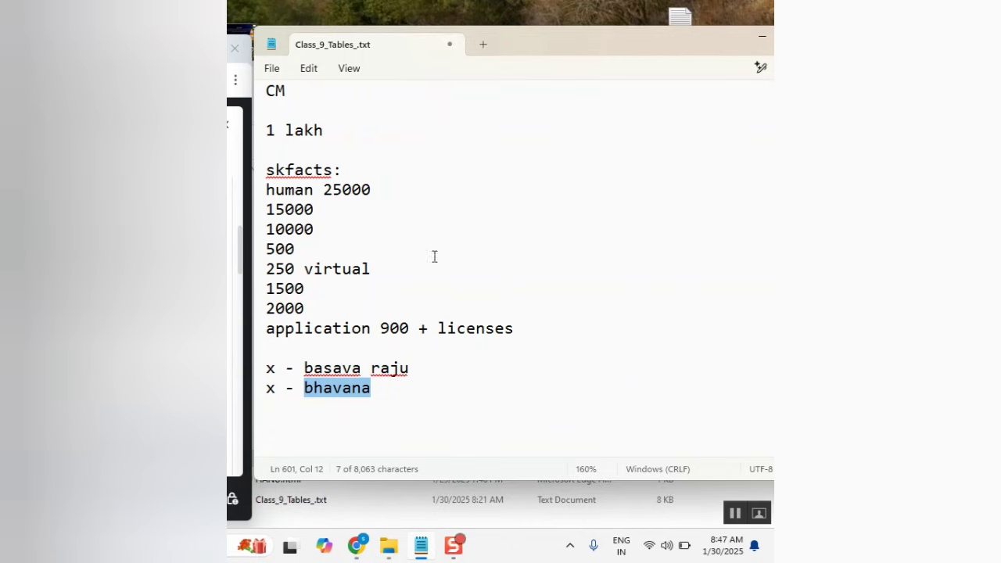
Restore the CM heading to 'CMDB'.
scroll(425, 278, "up", 5)
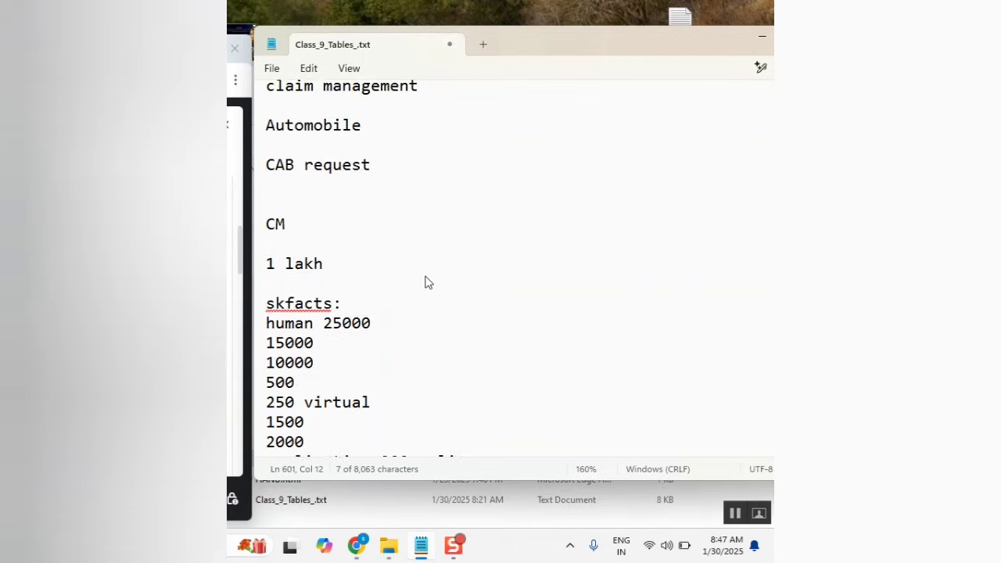
left_click(310, 389)
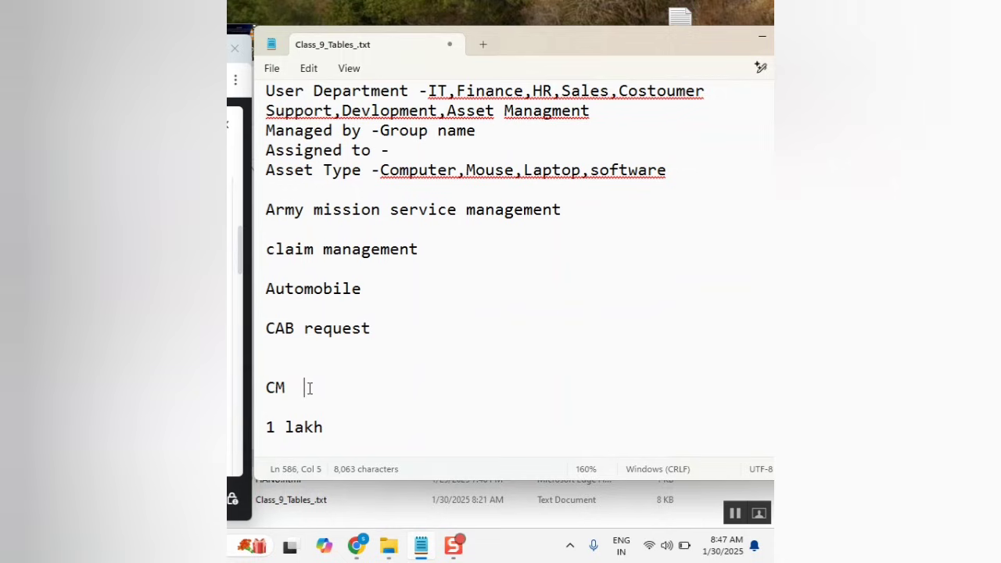
key("BackSpace")
key("BackSpace")
type("DB")
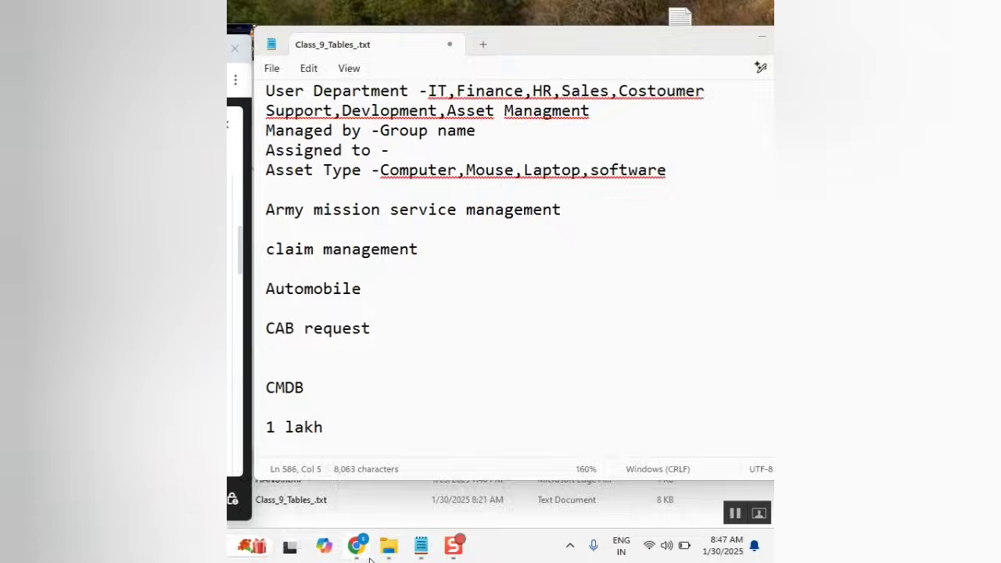
Admit the waiting participant to the video call, then return to the ServiceNow browser window.
mouse_move(364, 554)
left_click(353, 509)
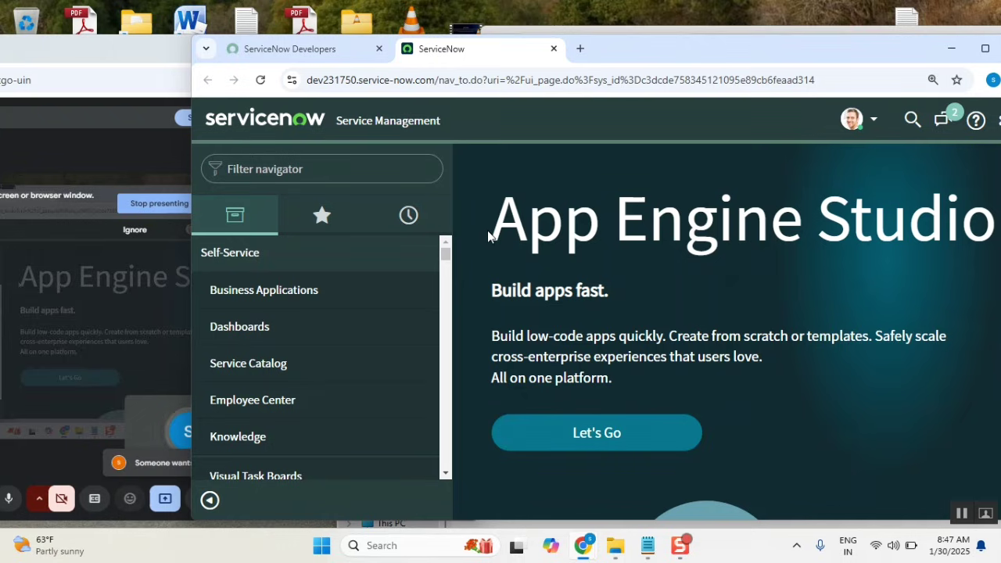
left_click_drag(630, 54, 714, 65)
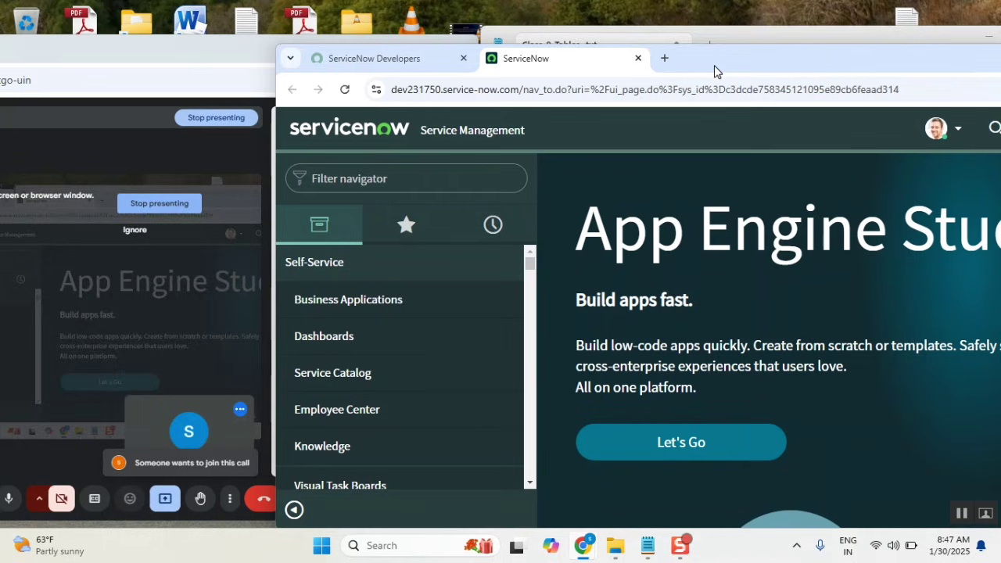
left_click(169, 61)
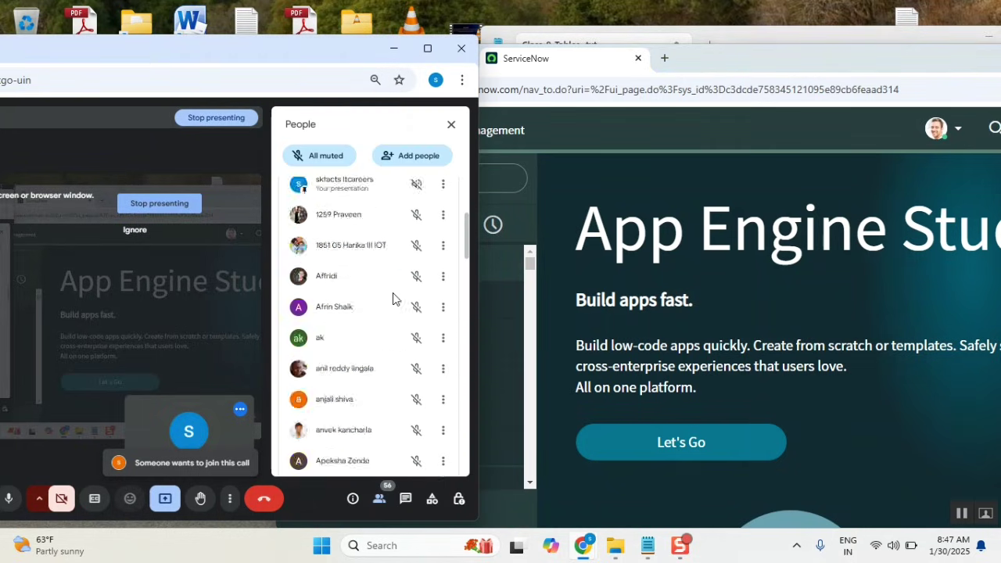
left_click(412, 298)
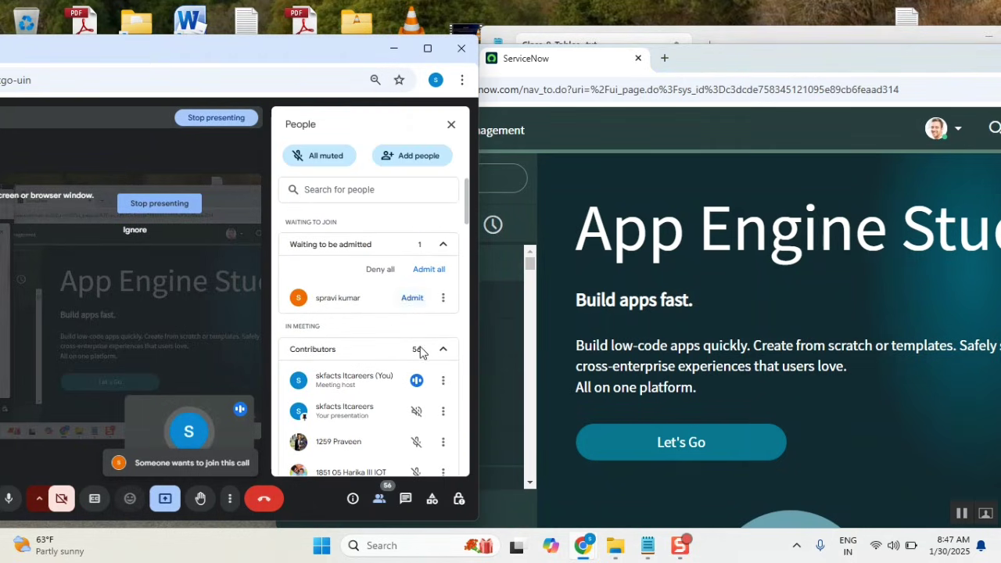
left_click(783, 58)
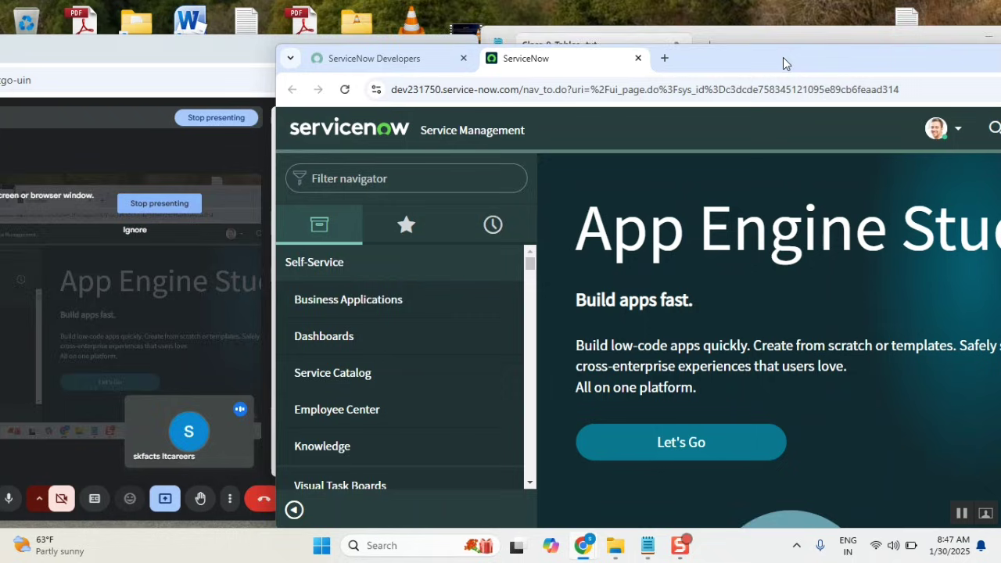
left_click_drag(783, 59, 770, 40)
Search the navigator for cmdb, then computer, and finally filter on 'configura'.
left_click(388, 159)
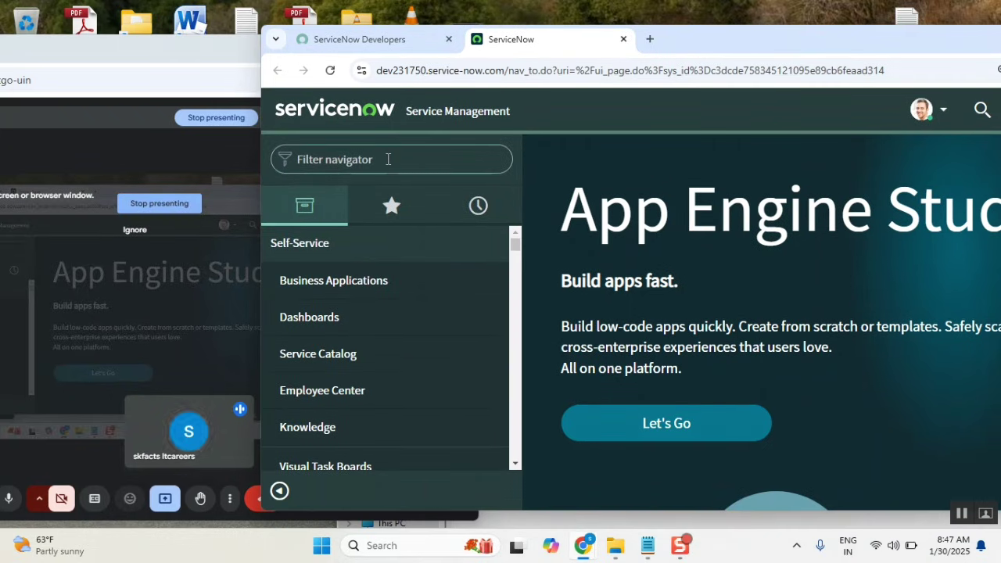
type("cmdb")
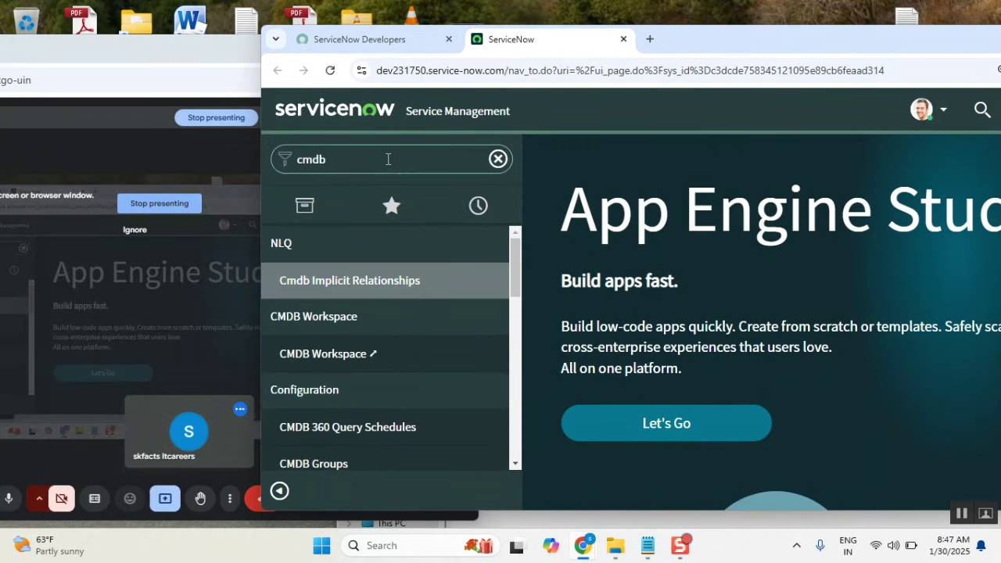
scroll(391, 305, "down", 10)
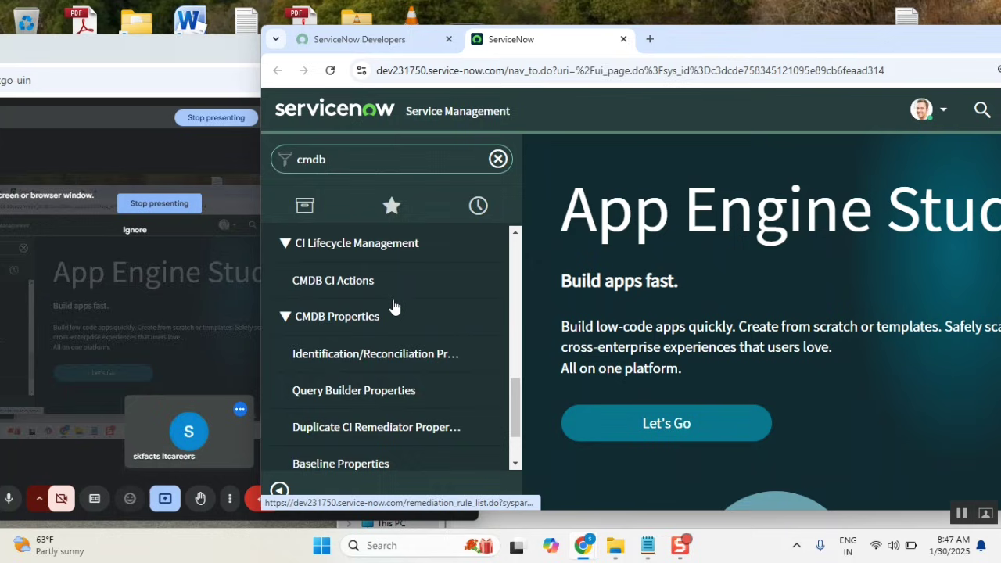
scroll(395, 307, "down", 2)
double_click(387, 159)
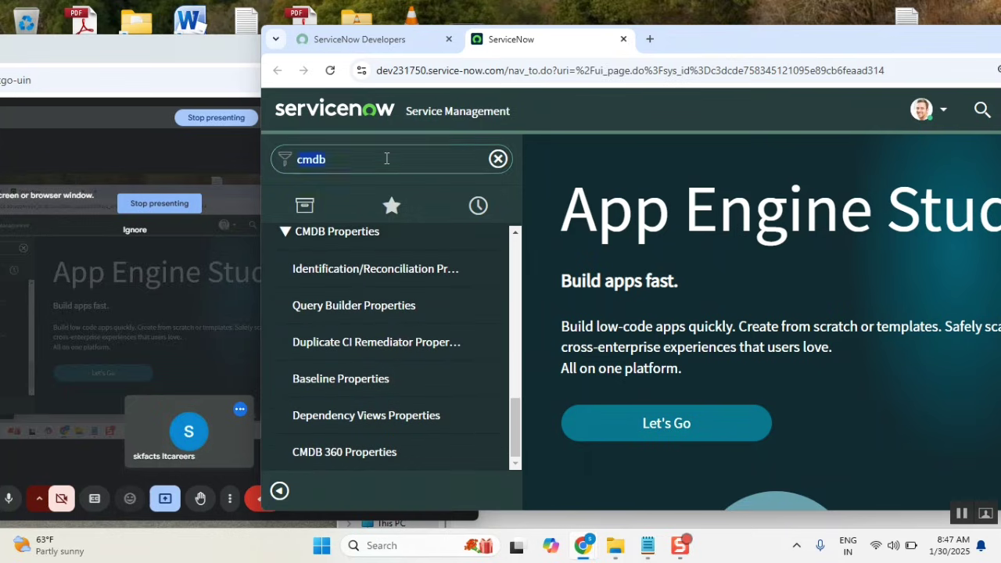
type("compu")
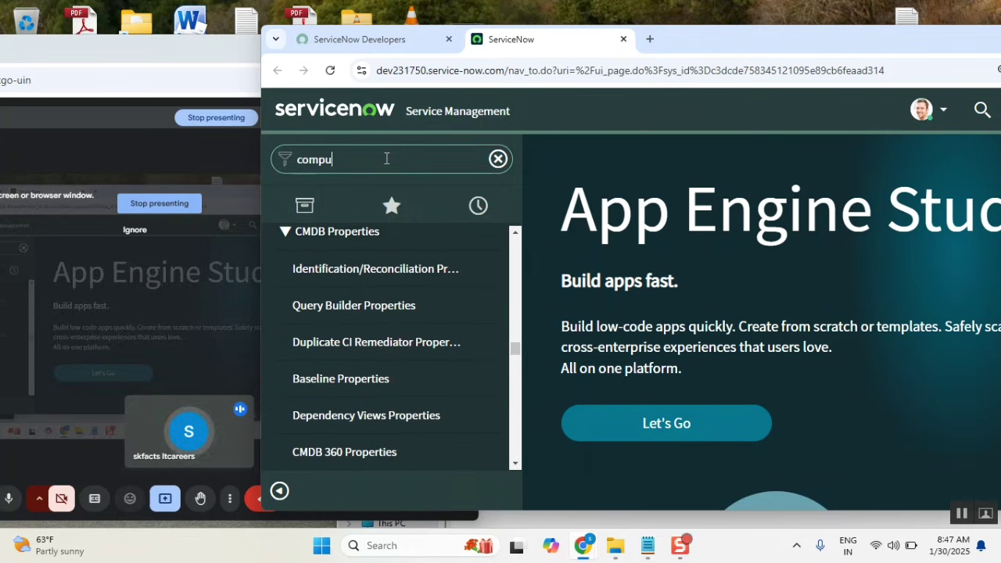
type("ters")
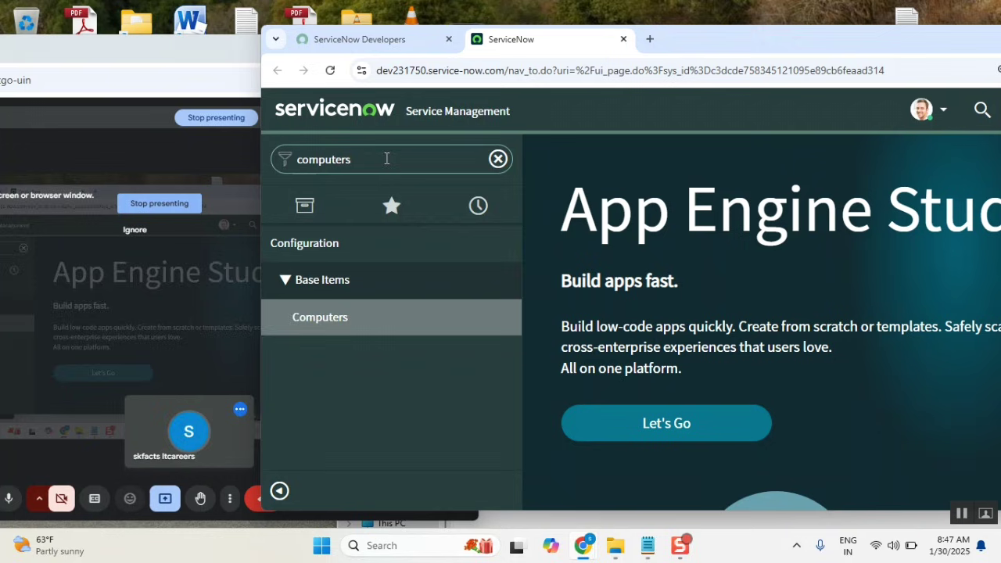
key("BackSpace")
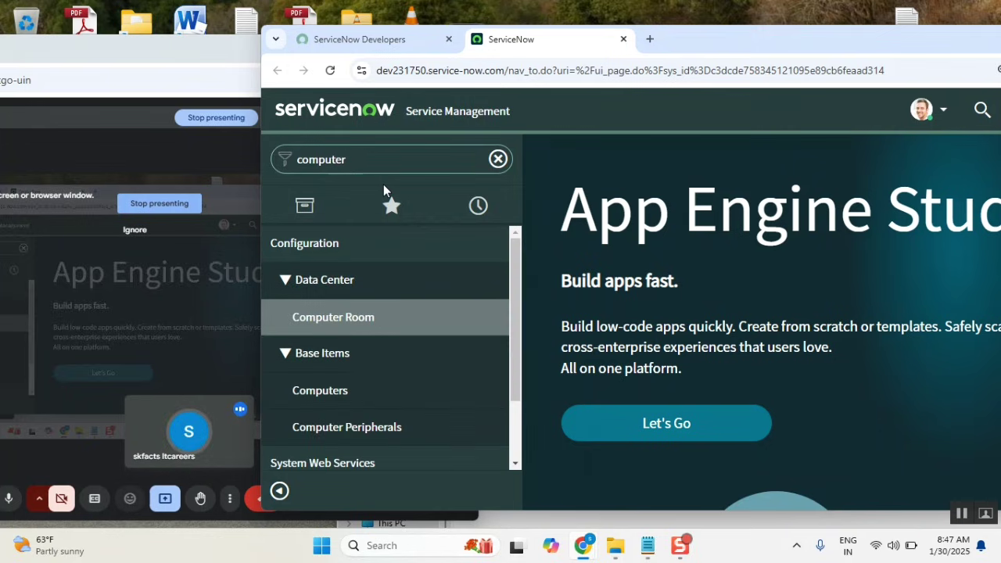
scroll(422, 340, "down", 2)
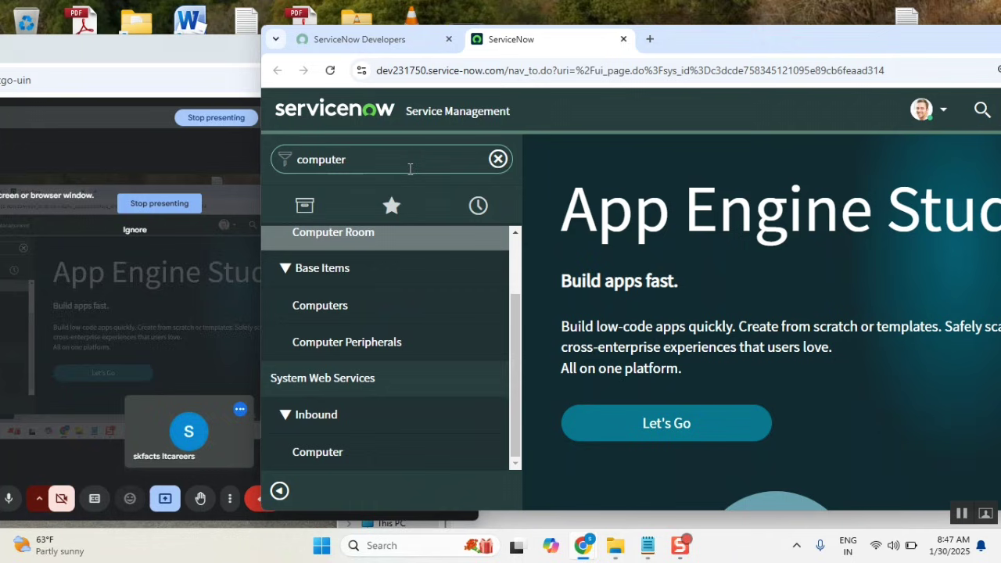
key("ctrl+a")
key("BackSpace")
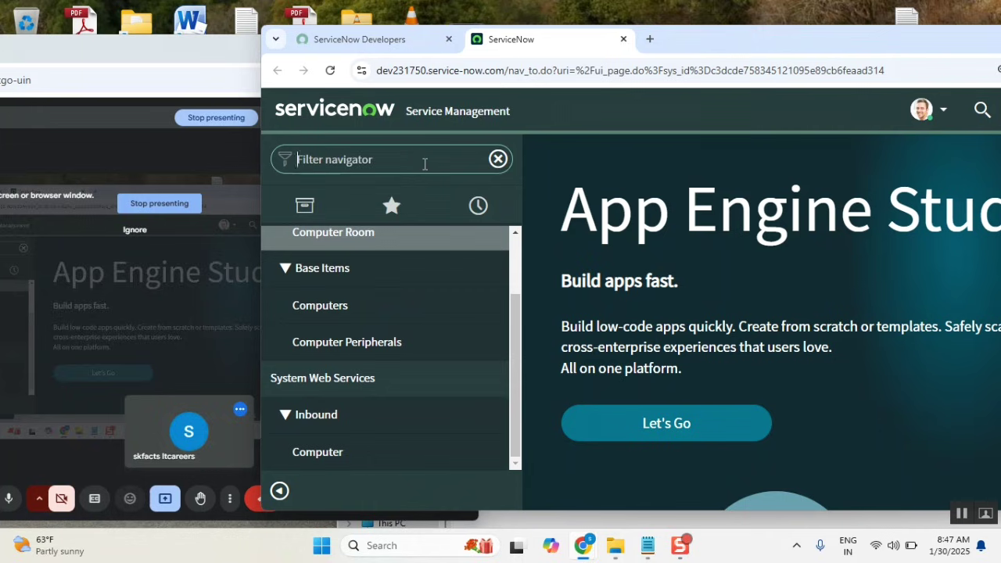
type("configuration")
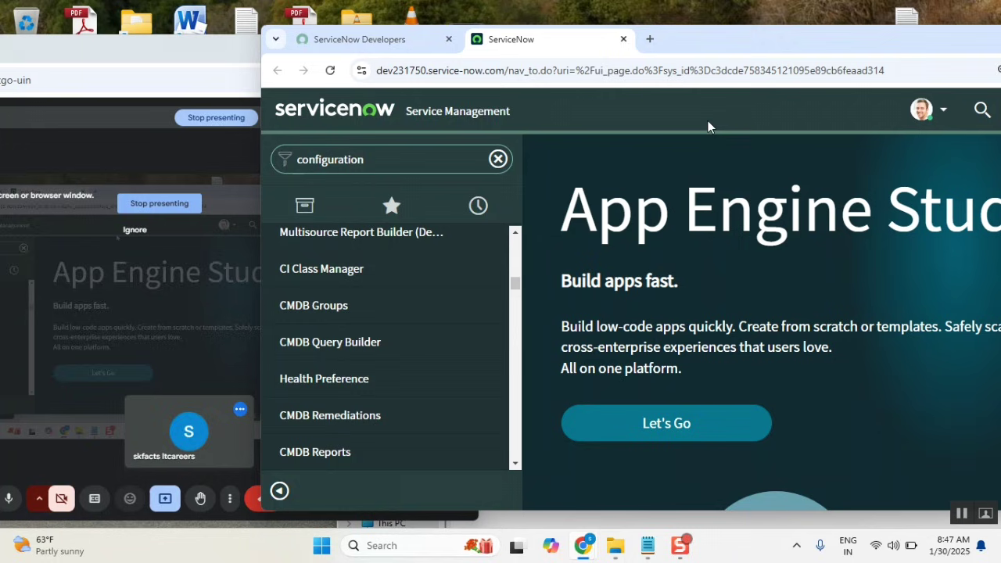
Maximize the browser and open the Applications and Application Servers lists in new tabs.
double_click(760, 44)
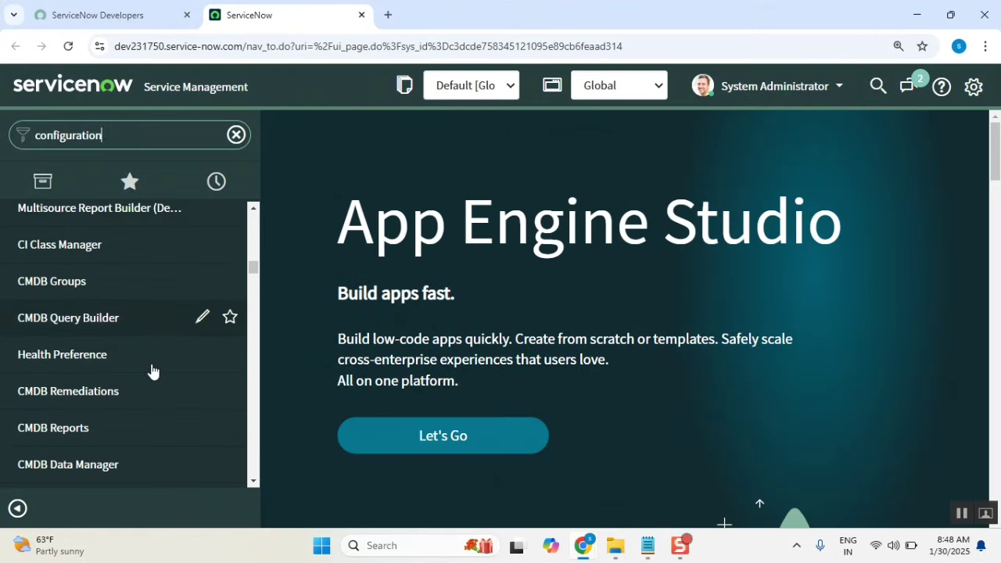
scroll(152, 369, "up", 2)
scroll(152, 369, "up", 10)
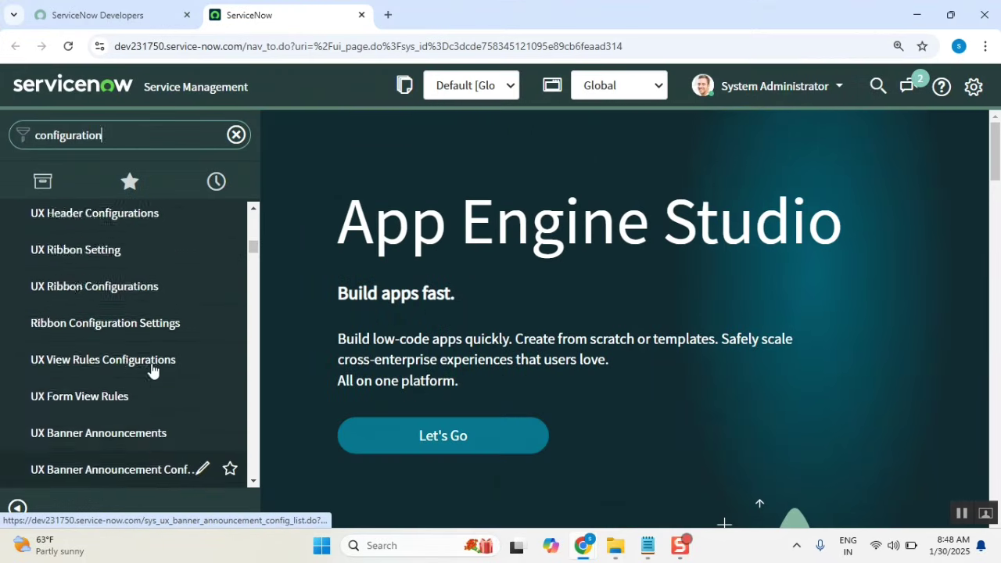
scroll(152, 370, "up", 10)
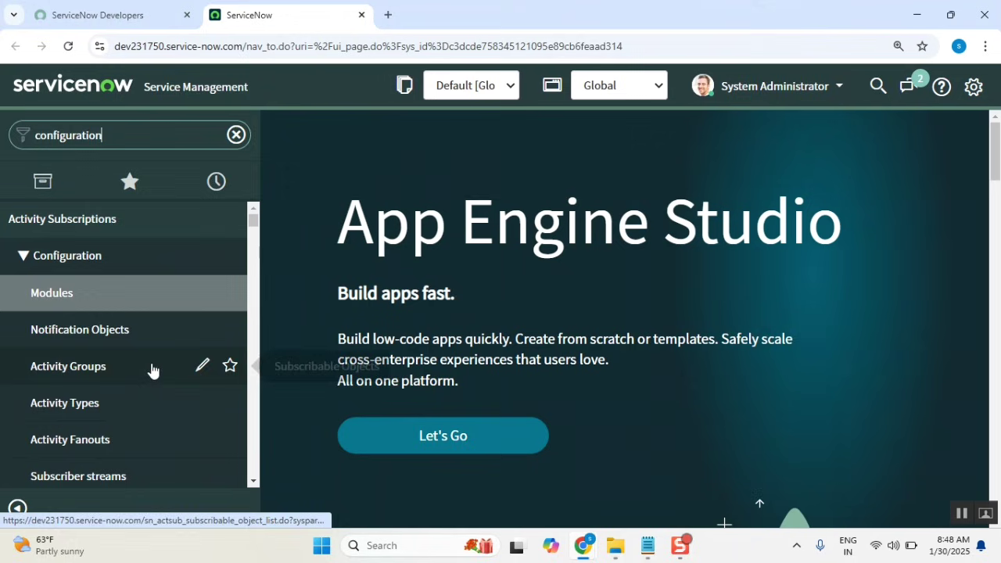
scroll(139, 376, "down", 8)
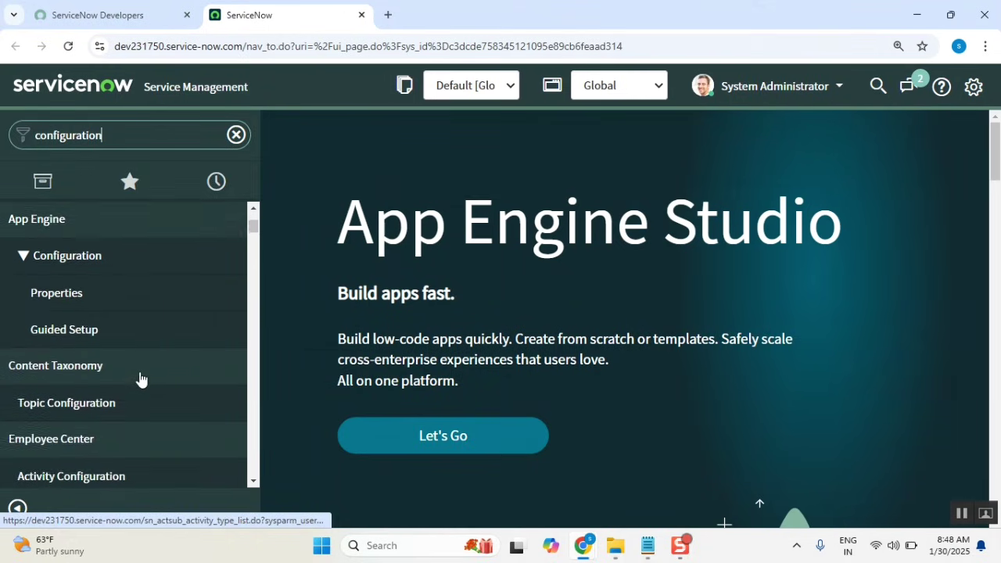
scroll(140, 379, "down", 12)
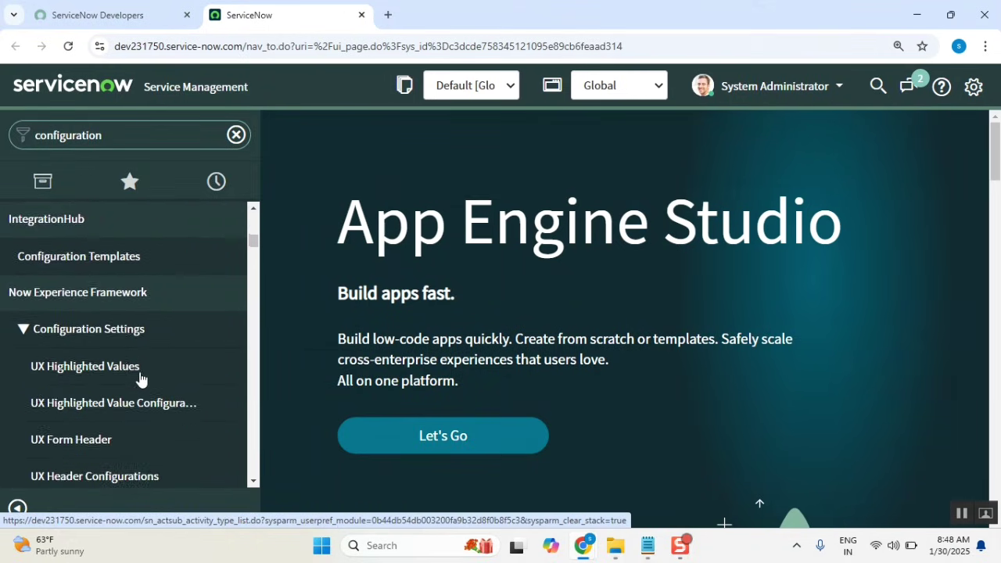
scroll(140, 380, "down", 10)
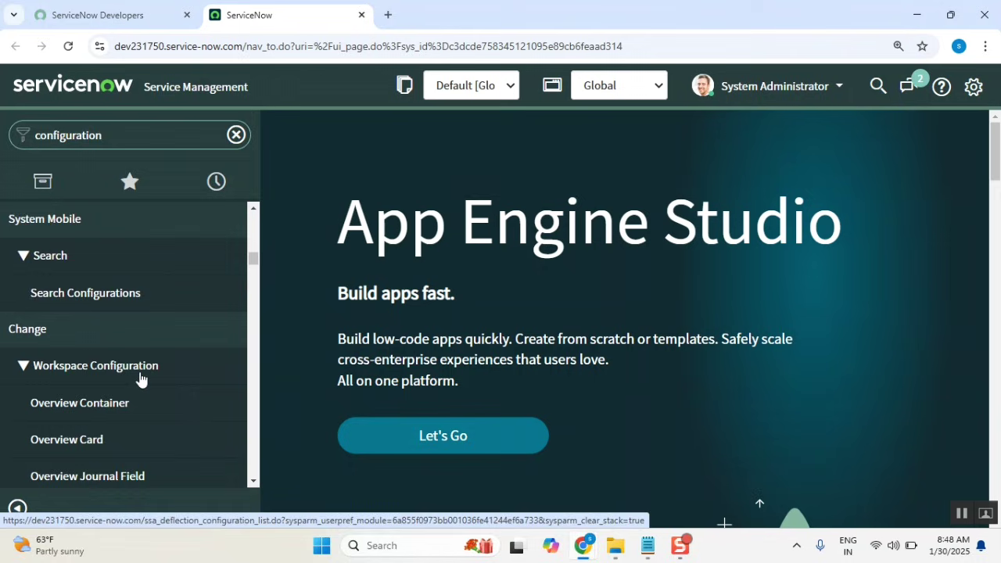
scroll(140, 380, "down", 6)
scroll(140, 380, "up", 3)
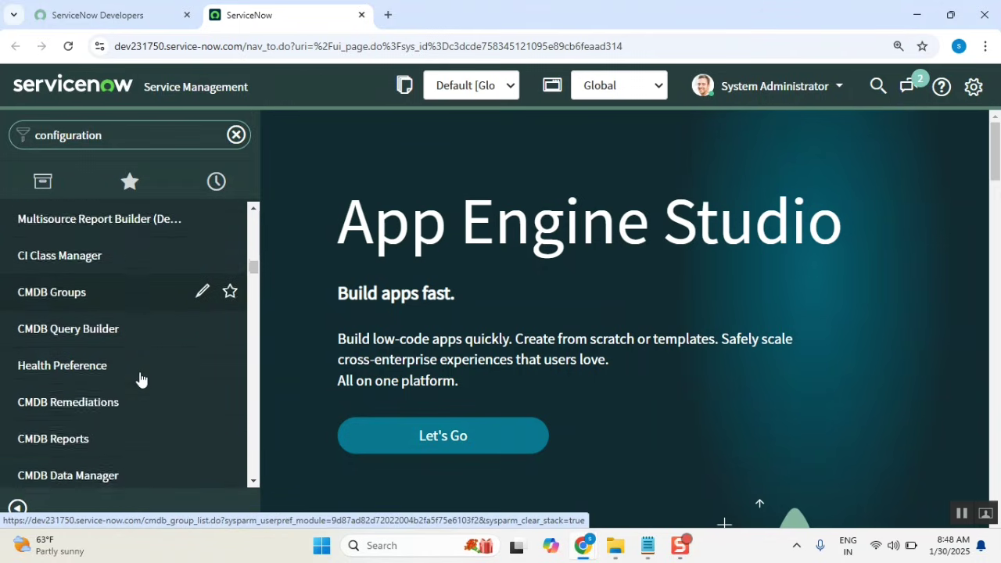
scroll(170, 338, "down", 2)
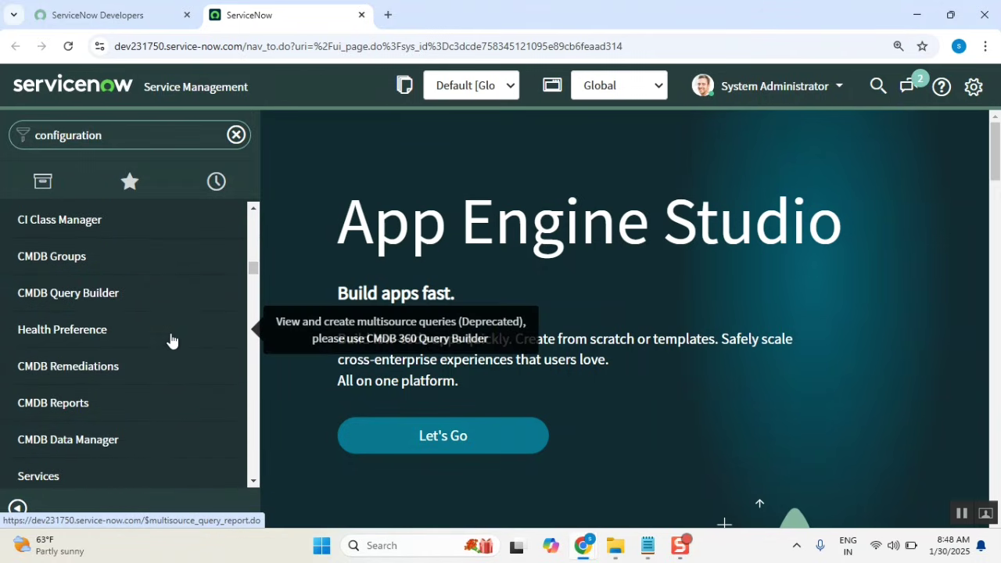
scroll(117, 387, "down", 5)
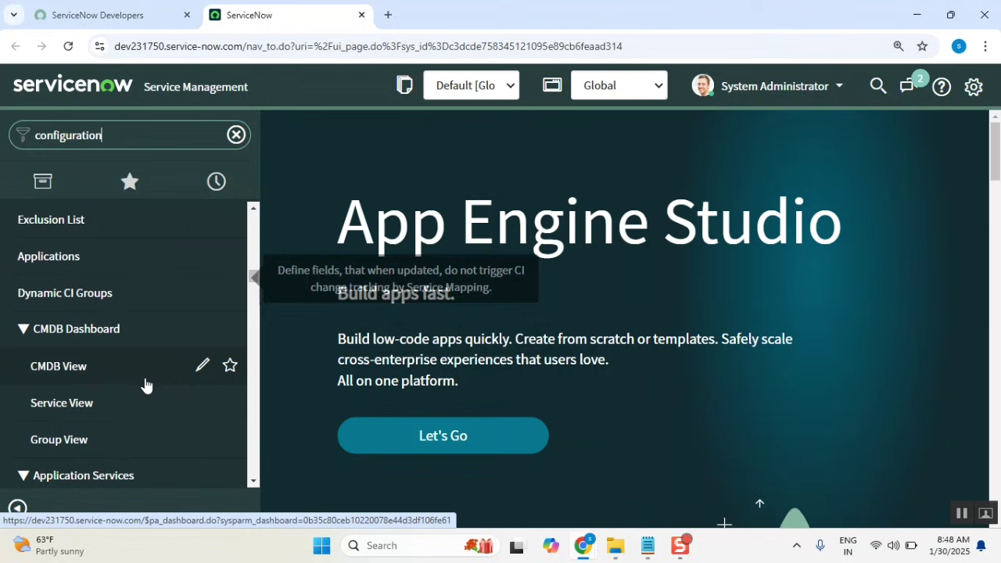
scroll(129, 374, "up", 1)
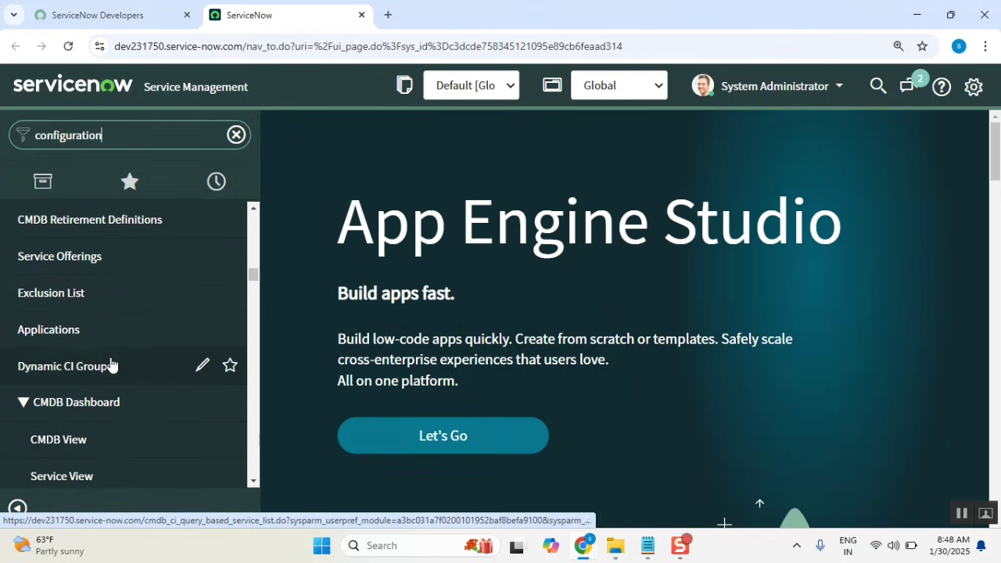
middle_click(79, 335)
scroll(162, 367, "down", 3)
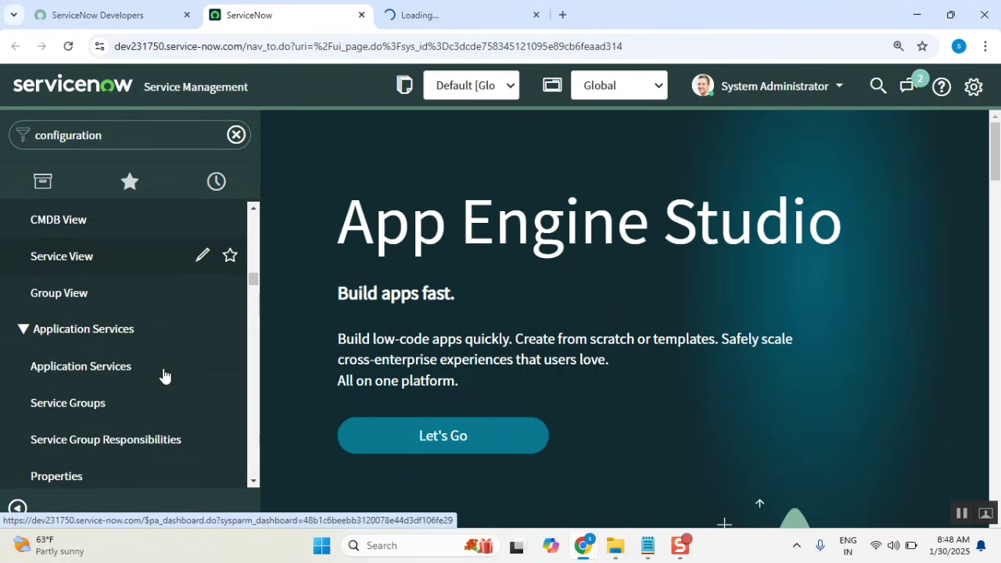
scroll(163, 375, "down", 2)
scroll(159, 387, "up", 1)
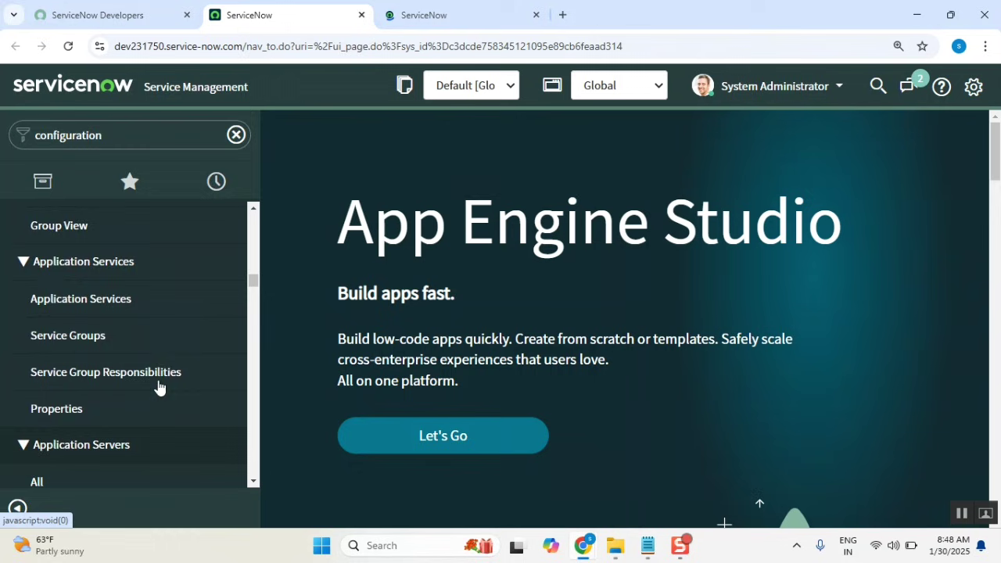
scroll(159, 386, "down", 2)
middle_click(146, 326)
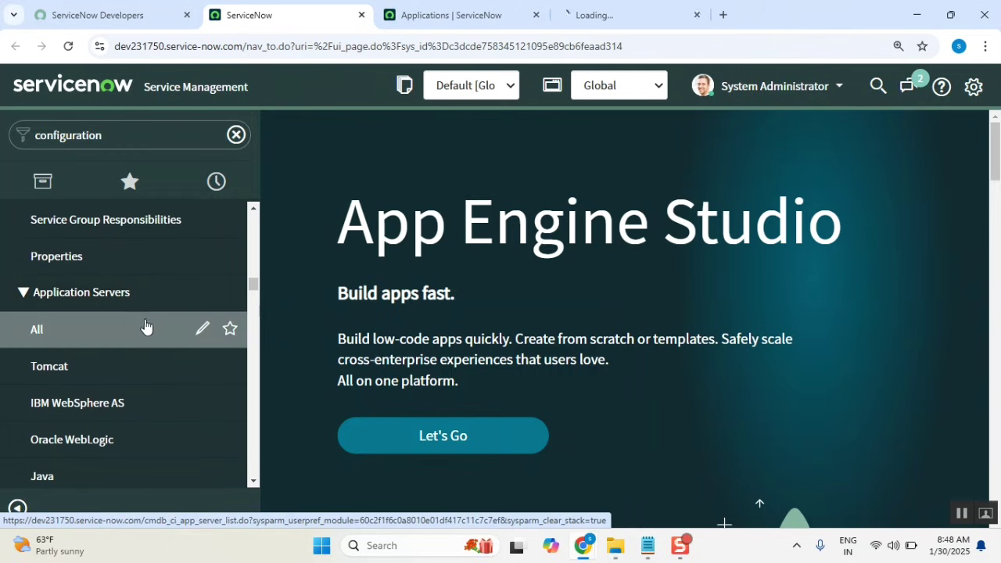
Open the Computers and Servers lists in new tabs as well.
scroll(170, 334, "down", 2)
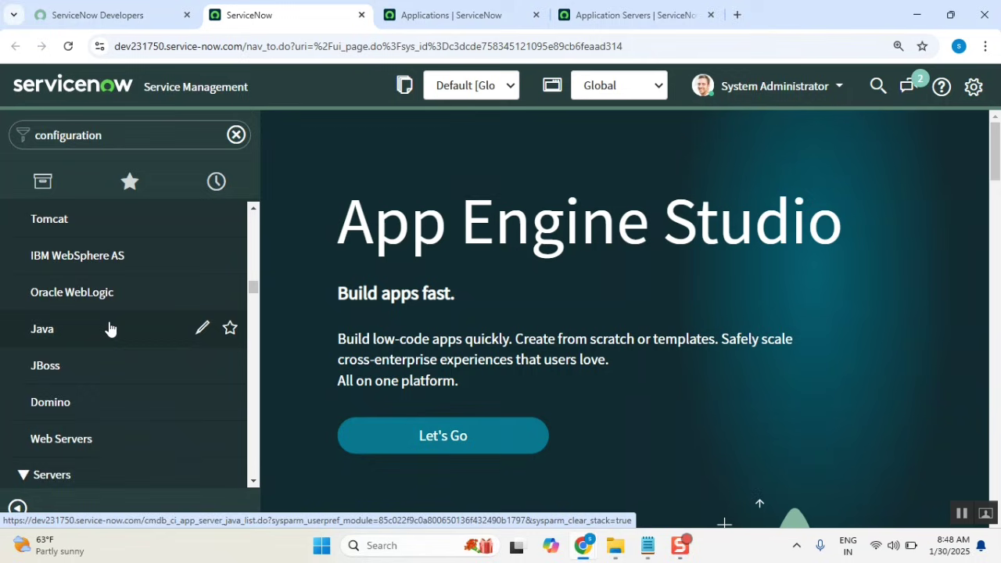
scroll(100, 381, "down", 2)
scroll(117, 344, "down", 3)
scroll(121, 368, "down", 4)
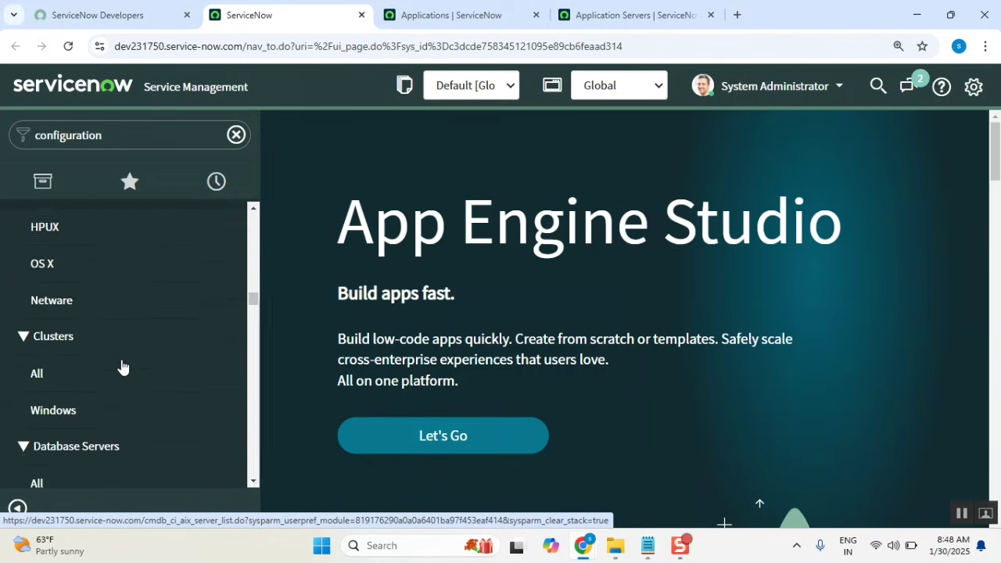
scroll(105, 352, "down", 1)
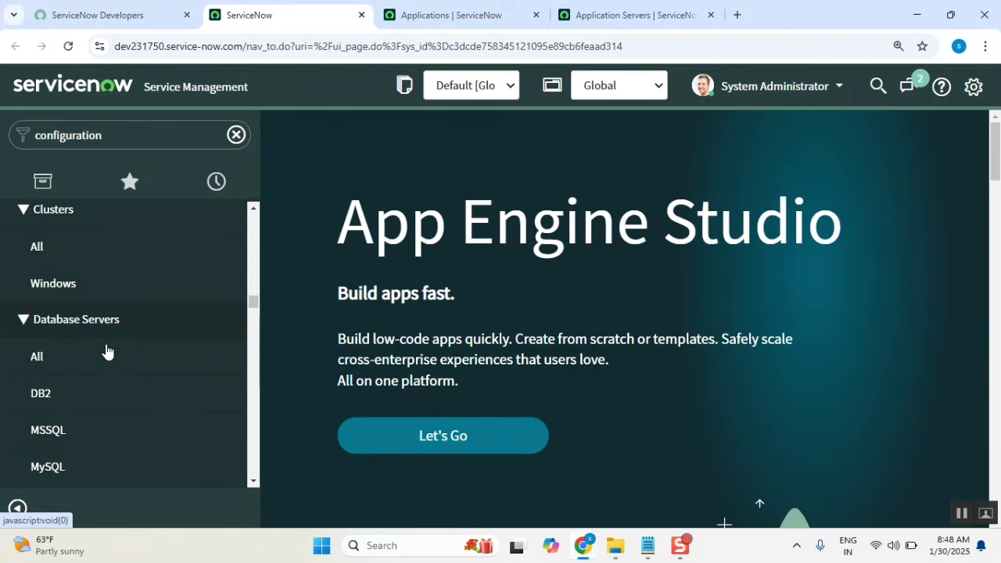
scroll(110, 298, "up", 1)
scroll(86, 302, "up", 1)
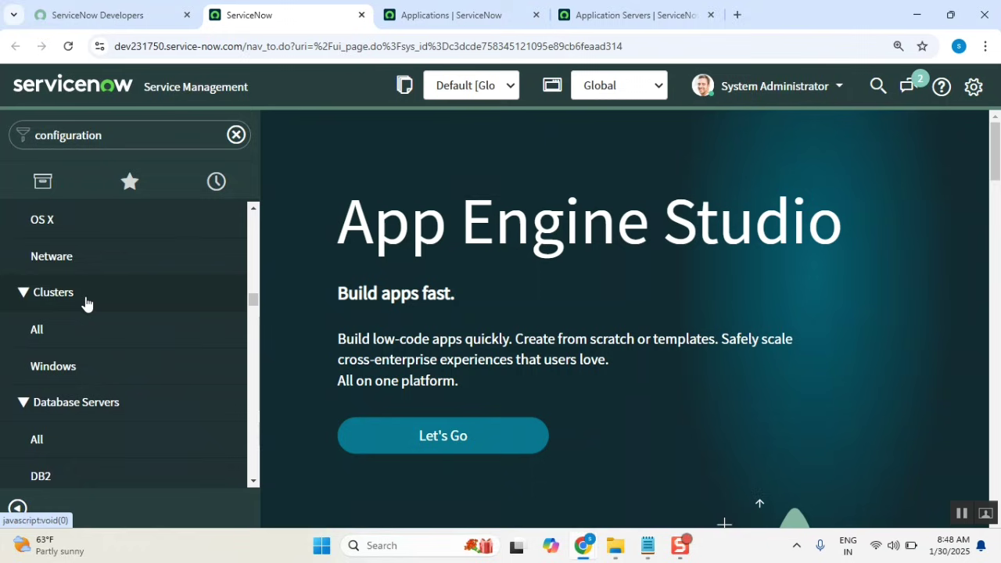
scroll(112, 347, "down", 4)
scroll(126, 388, "down", 3)
scroll(132, 380, "down", 8)
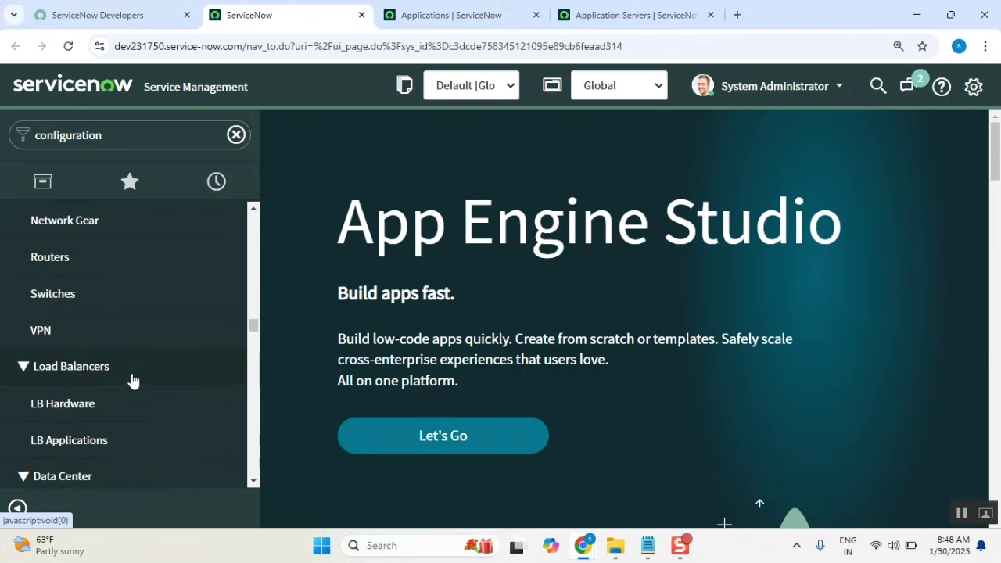
scroll(114, 373, "up", 2)
scroll(133, 345, "down", 1)
scroll(158, 381, "down", 10)
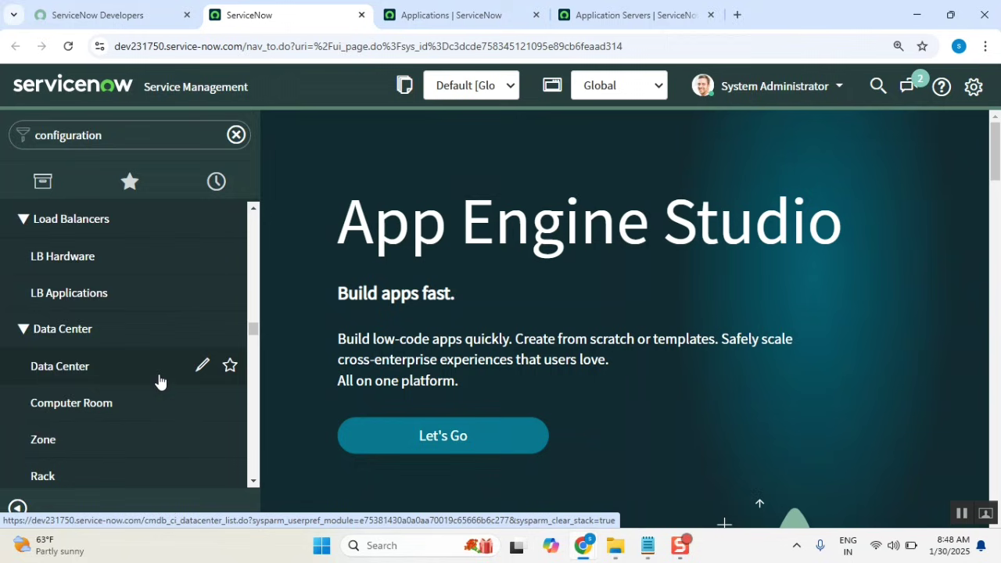
scroll(160, 381, "down", 10)
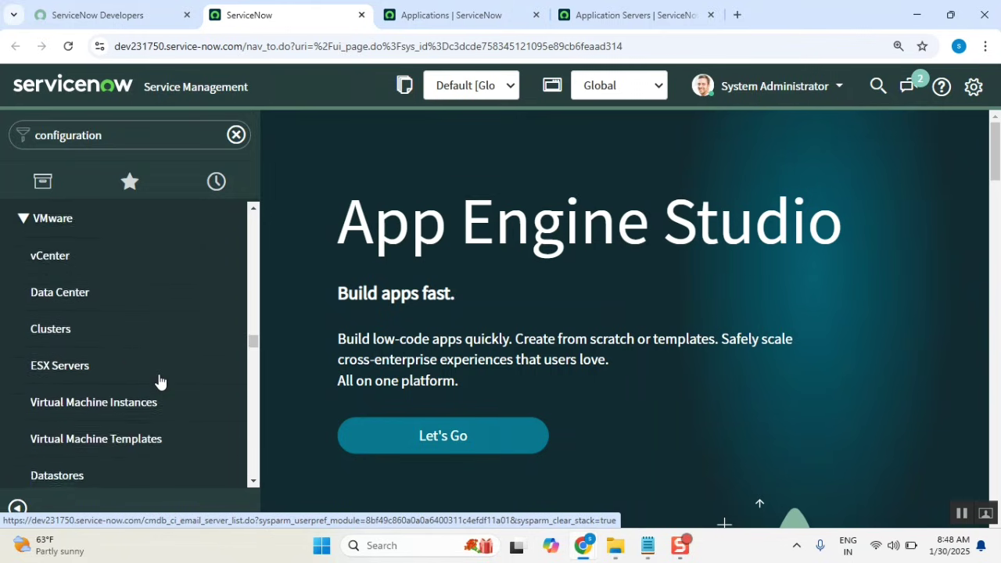
scroll(160, 382, "down", 10)
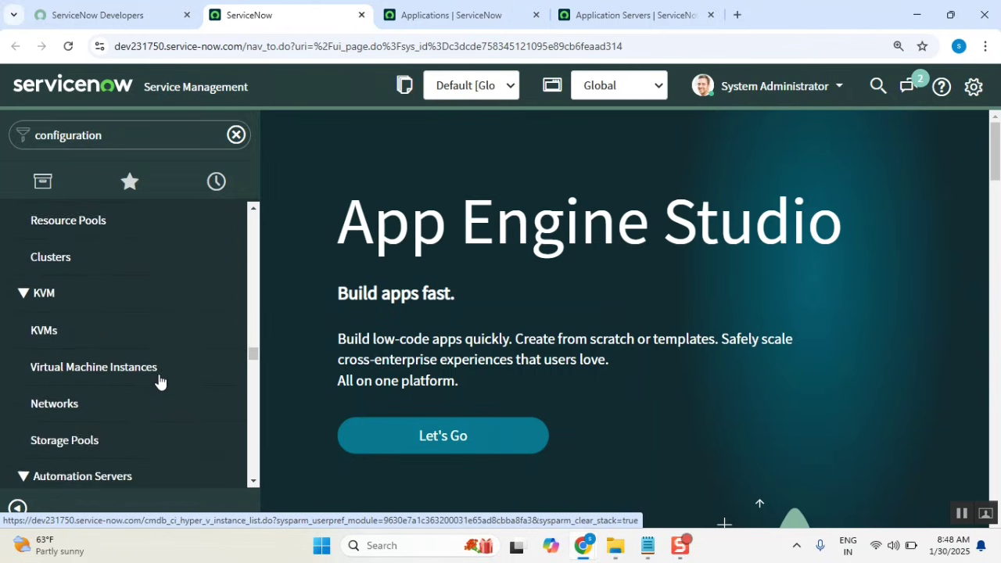
scroll(159, 382, "up", 1)
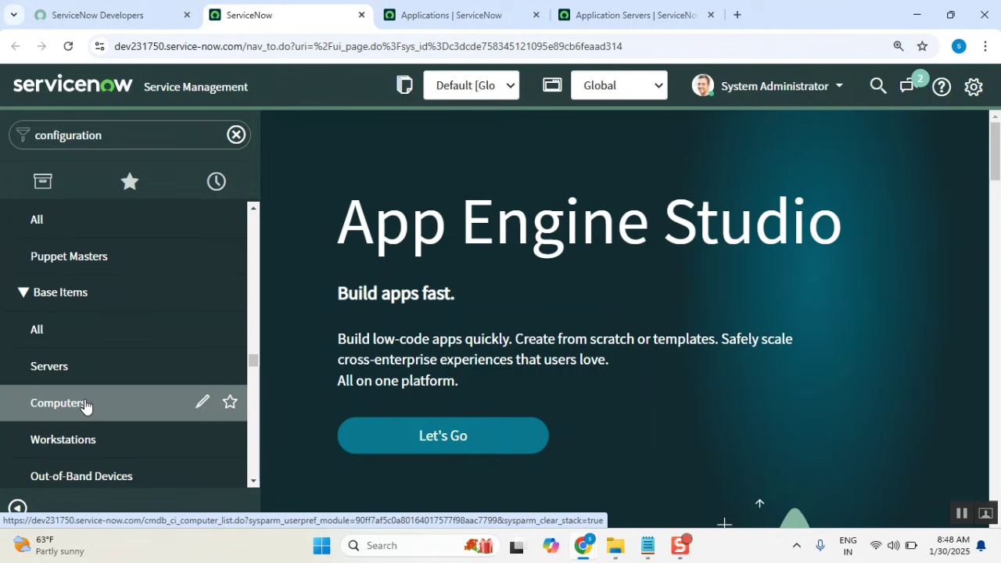
middle_click(84, 404)
middle_click(101, 367)
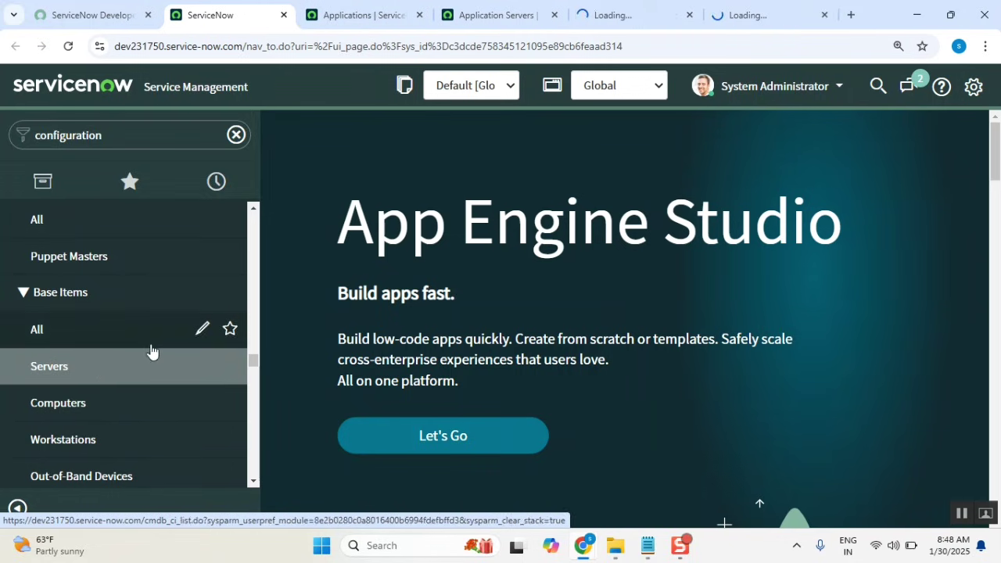
scroll(150, 351, "down", 5)
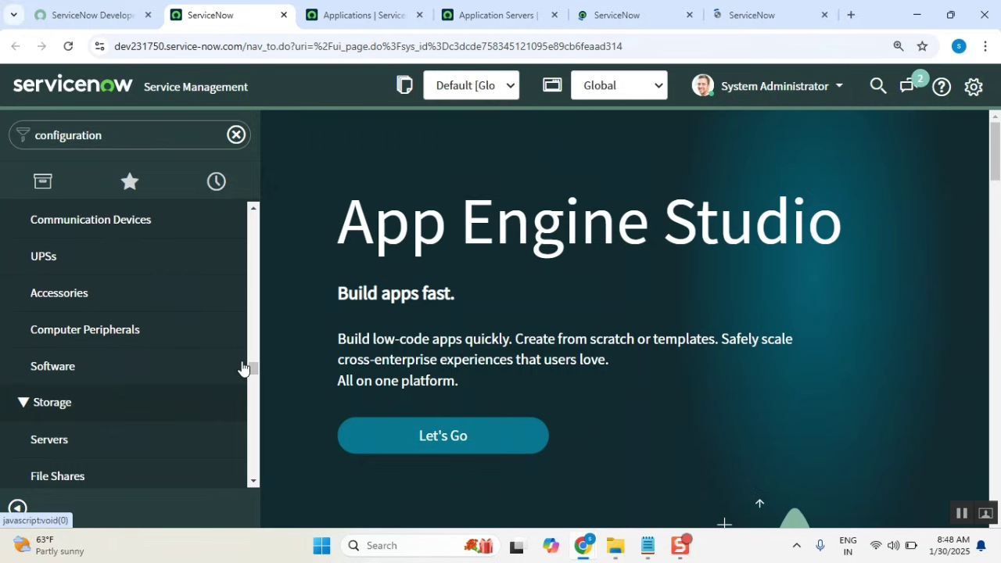
left_click(405, 19)
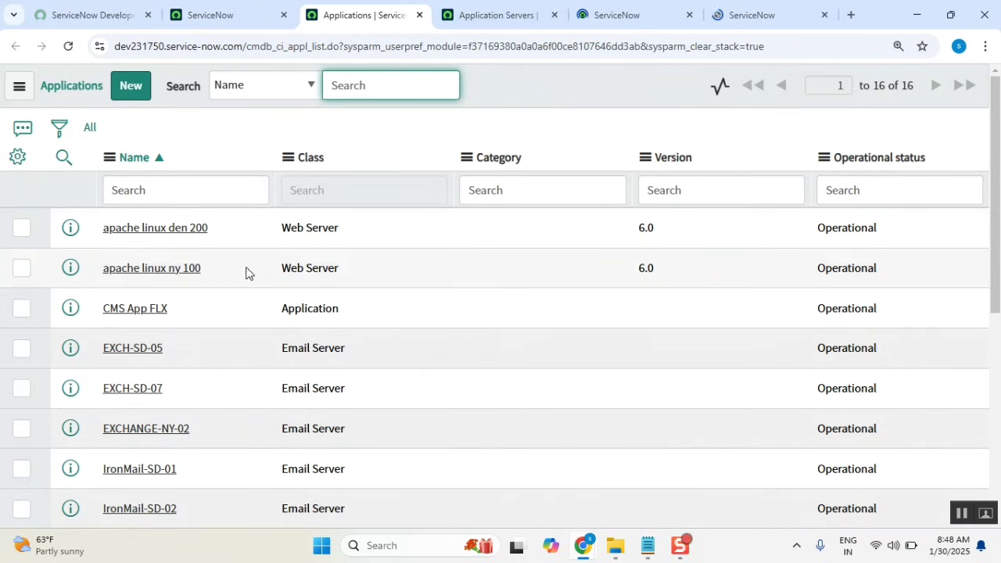
left_click(900, 85)
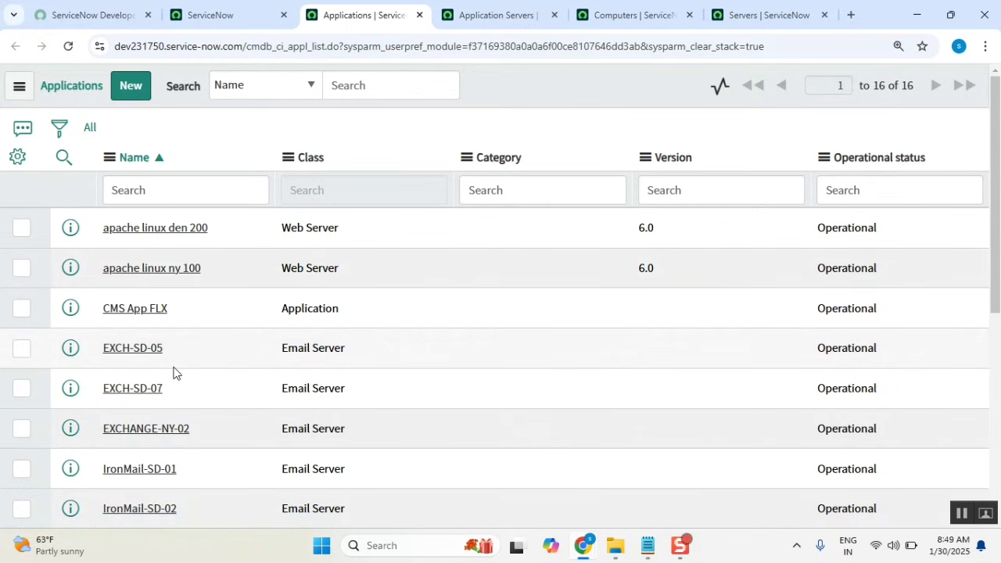
scroll(173, 372, "down", 5)
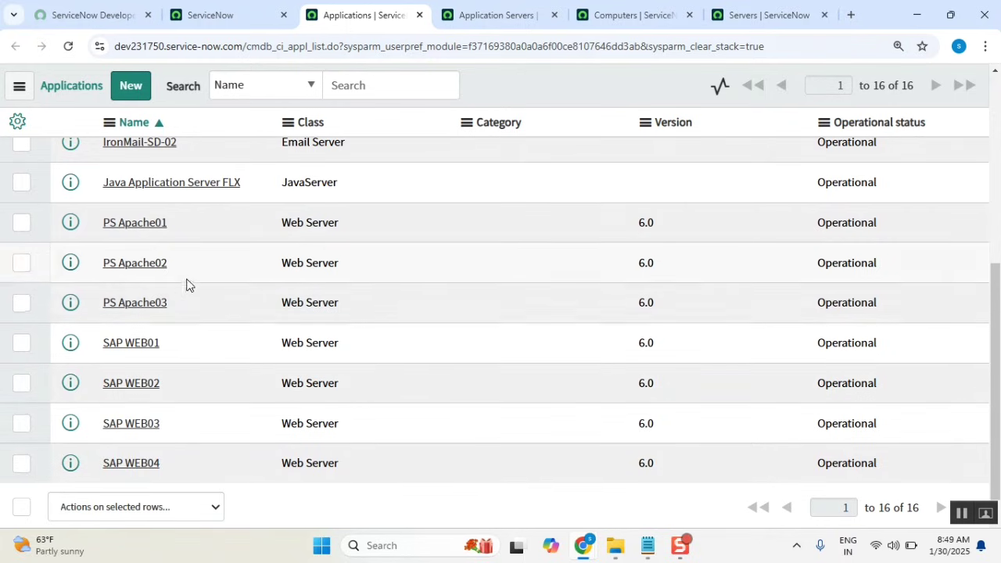
scroll(188, 360, "down", 1)
scroll(234, 362, "up", 5)
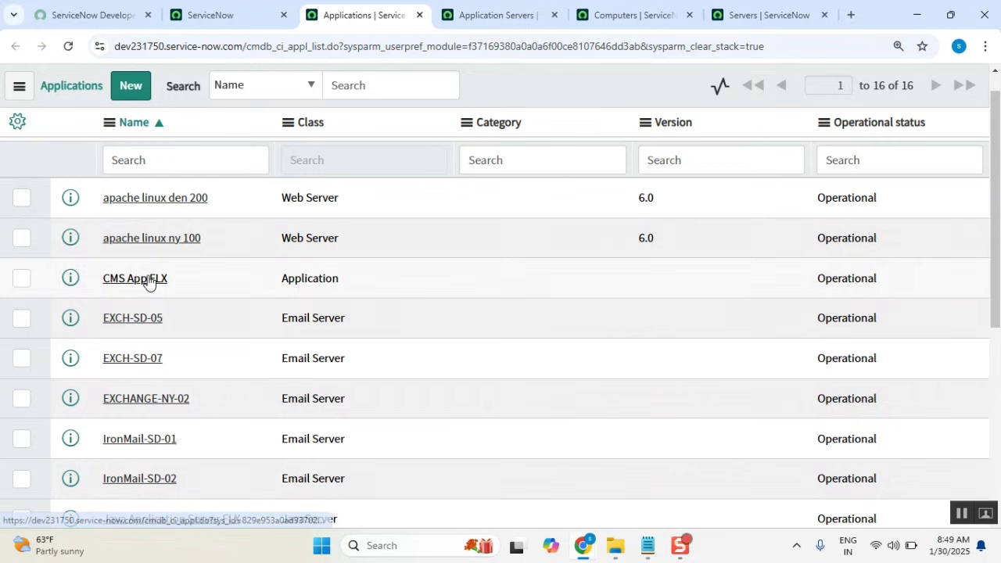
Open the CMS App FLX record, review its Oracle, JavaServers and MySQL dependencies, then return to the notes.
left_click(146, 281)
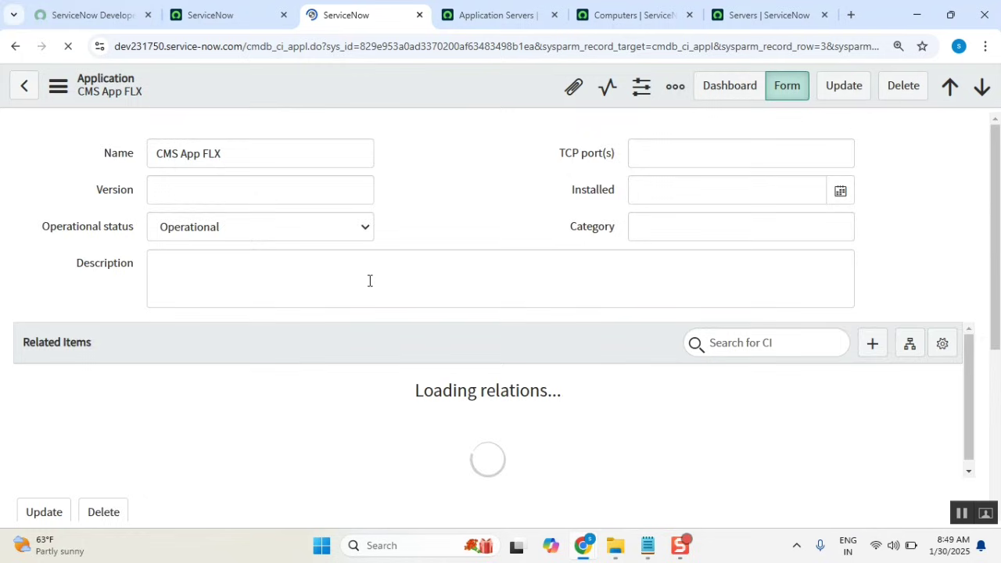
scroll(506, 214, "down", 2)
scroll(505, 214, "down", 1)
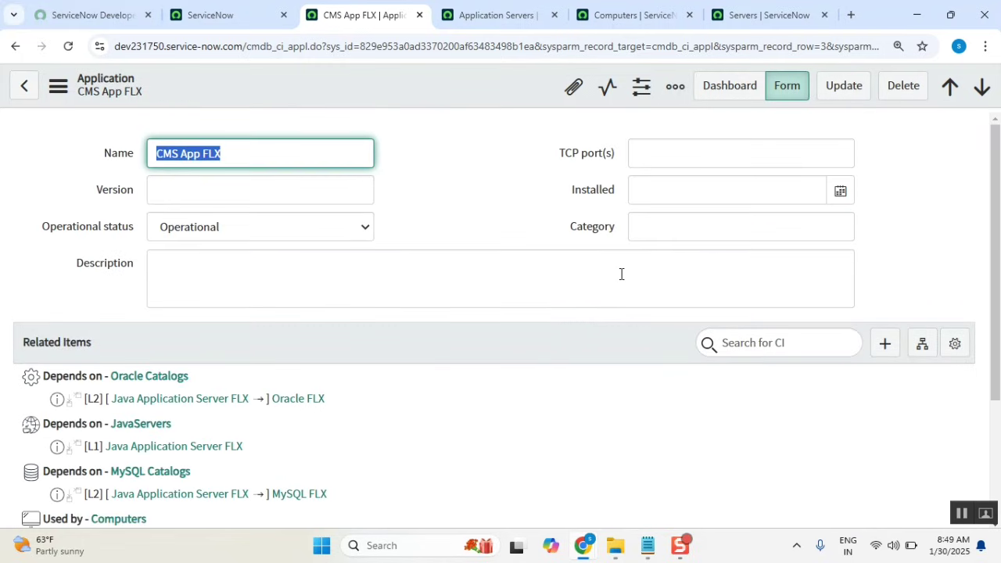
double_click(396, 49)
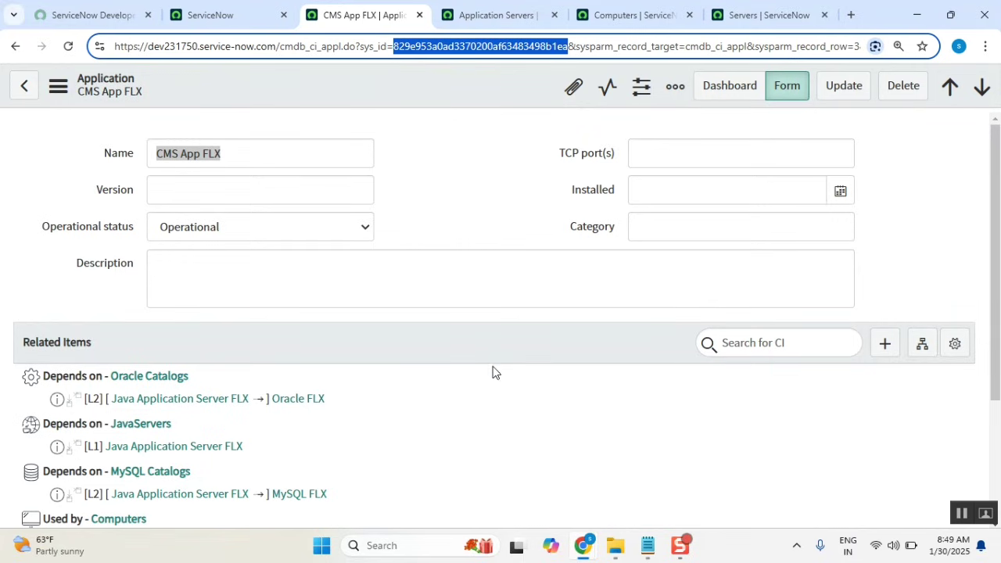
scroll(492, 375, "down", 2)
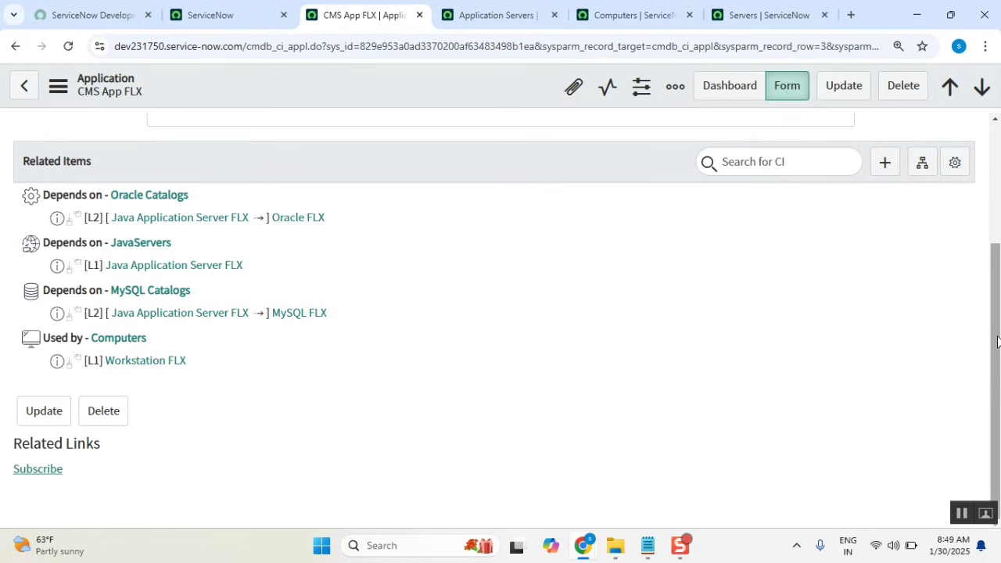
left_click_drag(999, 348, 998, 171)
scroll(148, 447, "down", 2)
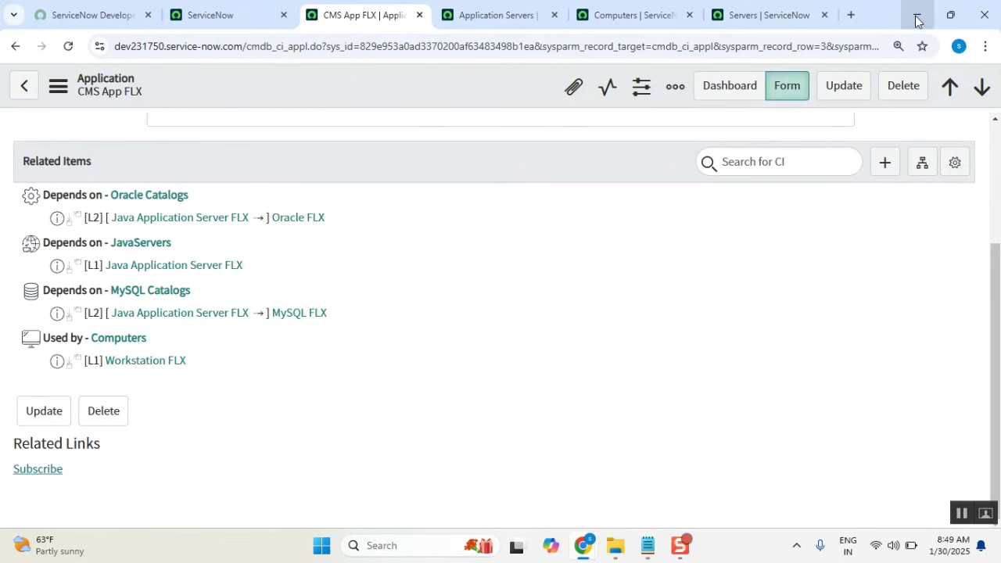
left_click(648, 545)
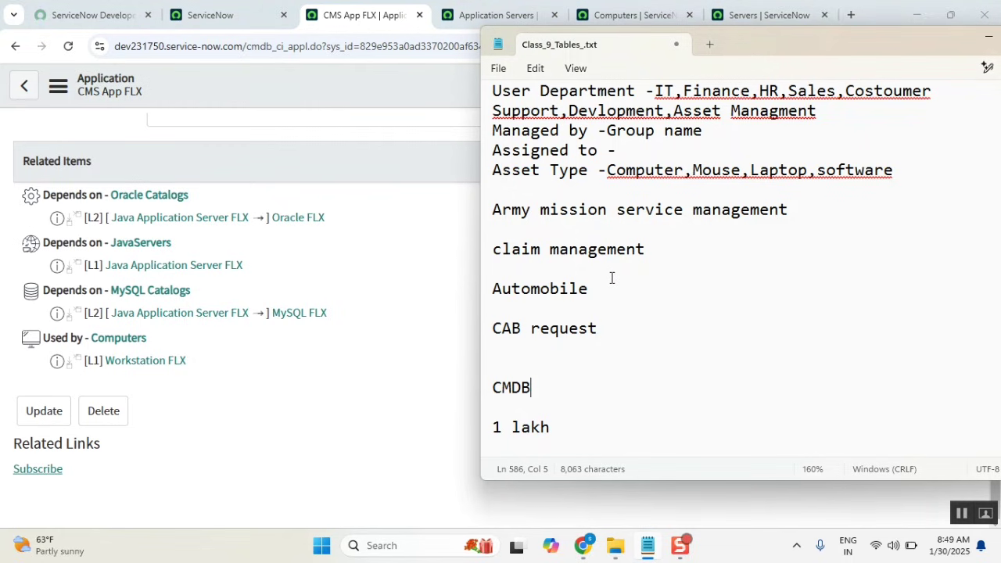
Switch to the Computers list, noting its 855 computers and the *RON-IBM operating system.
left_click(409, 150)
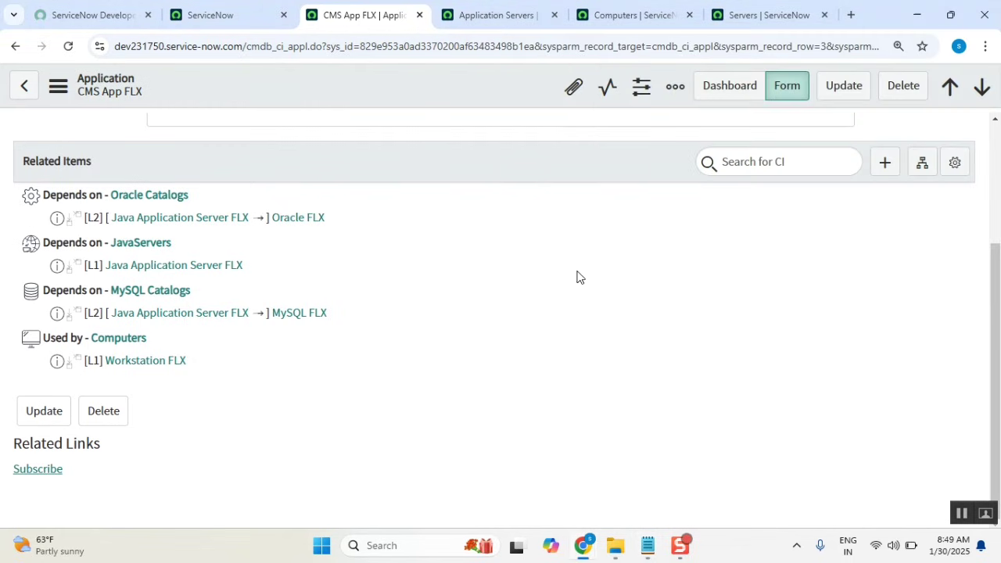
left_click(509, 15)
scroll(503, 405, "down", 1)
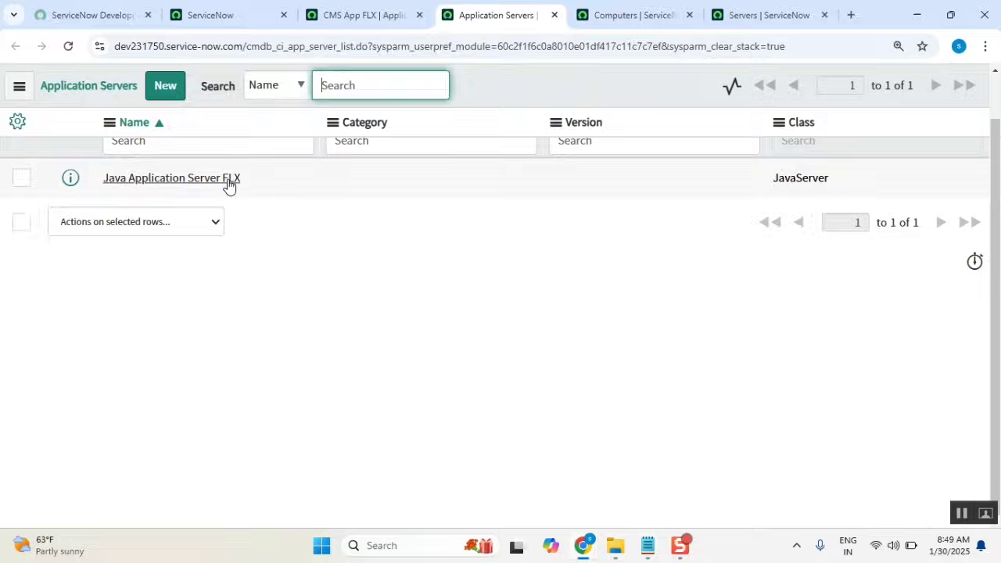
left_click(638, 13)
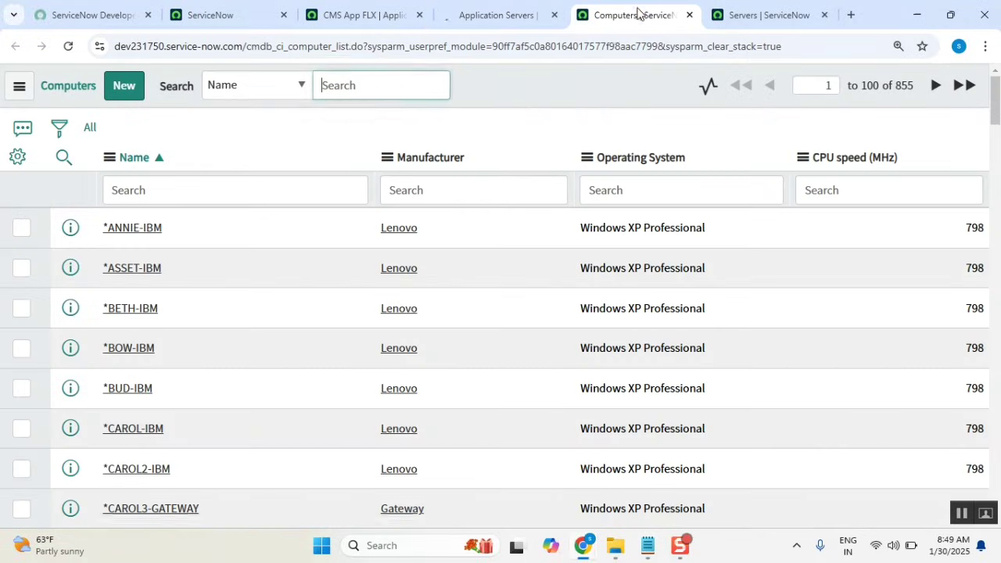
left_click_drag(883, 85, 929, 89)
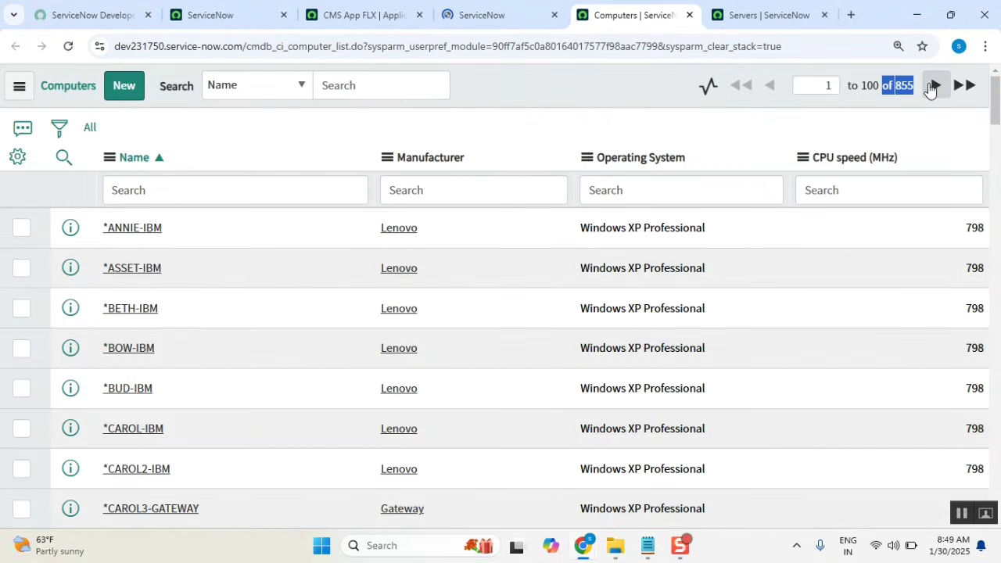
scroll(394, 478, "down", 6)
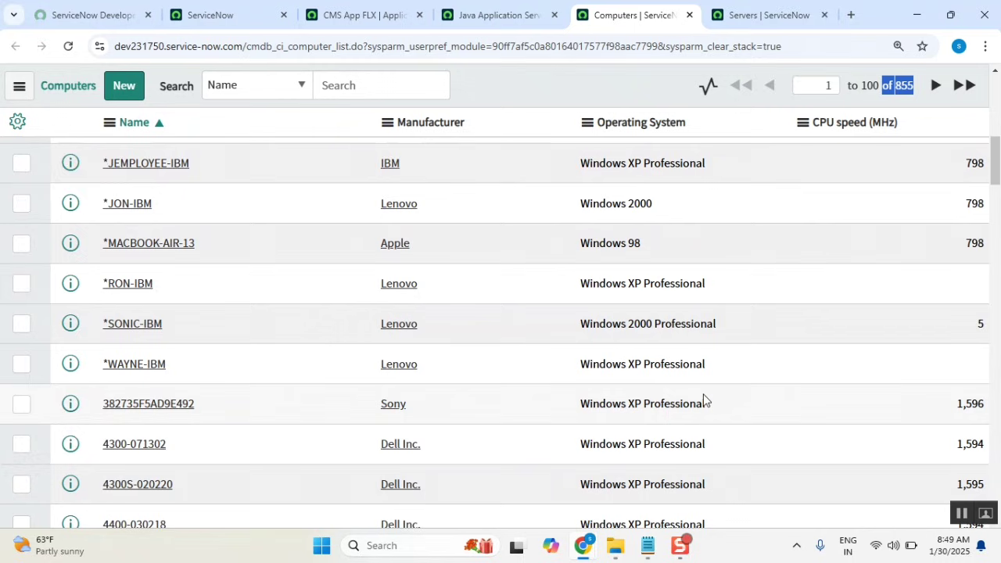
left_click_drag(713, 285, 532, 274)
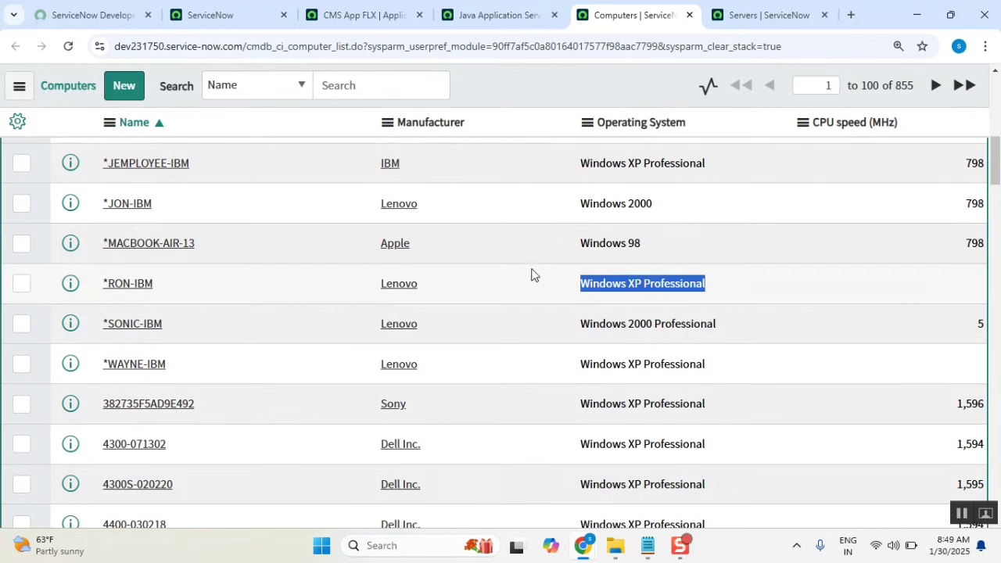
Open the *RON-IBM record and open its Software Installed list in a new tab.
left_click(127, 283)
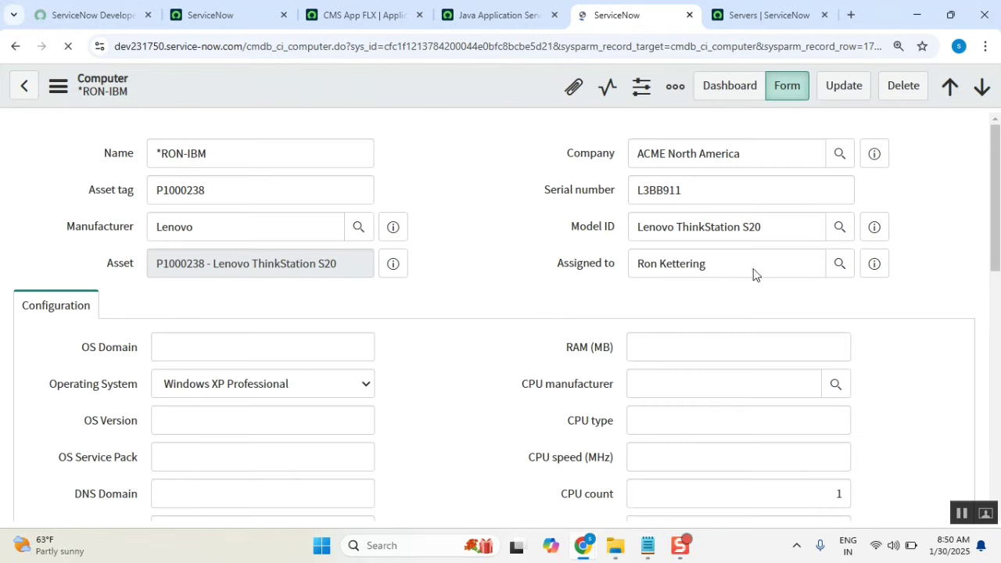
left_click_drag(712, 267, 627, 280)
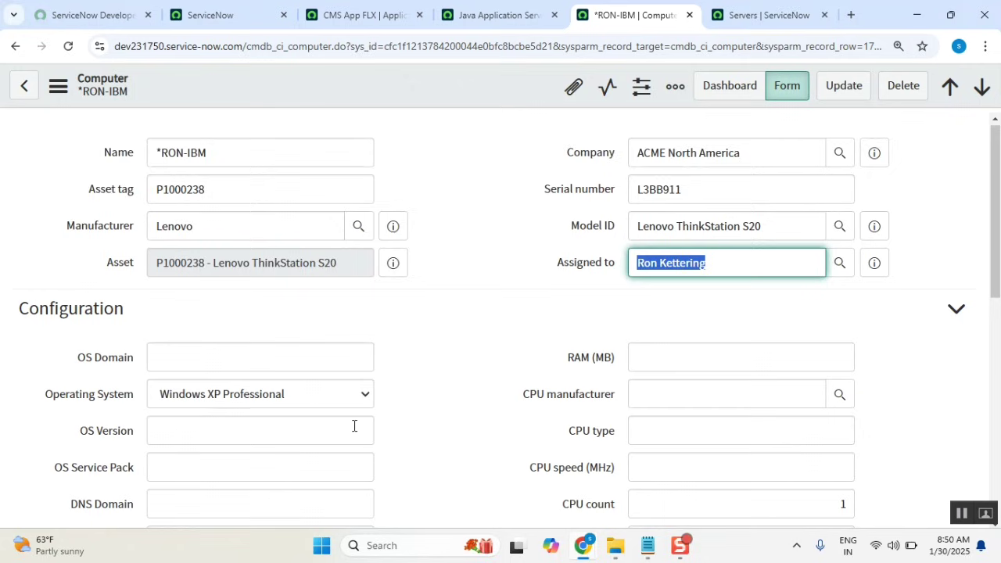
scroll(384, 344, "down", 1)
scroll(514, 407, "down", 6)
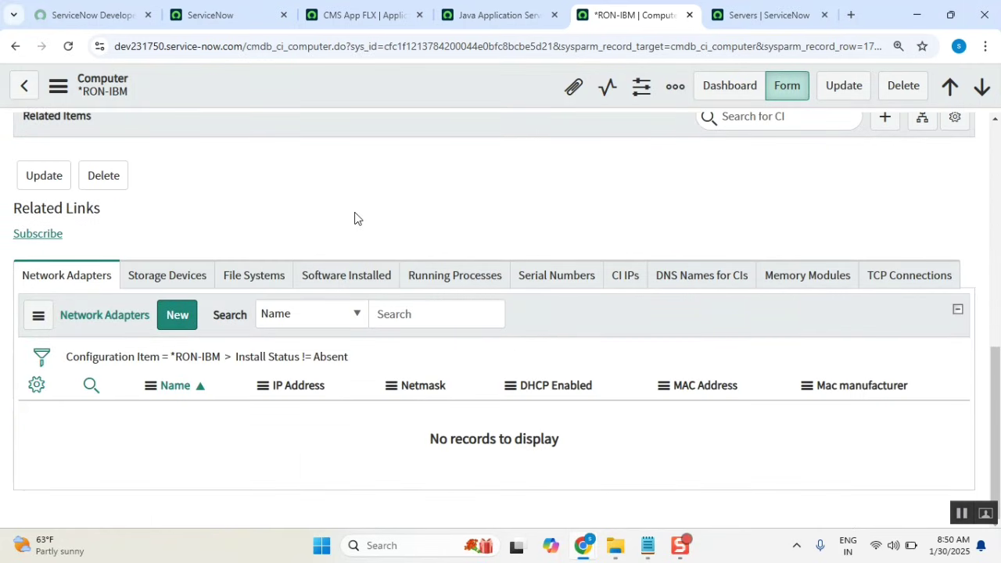
left_click(349, 283)
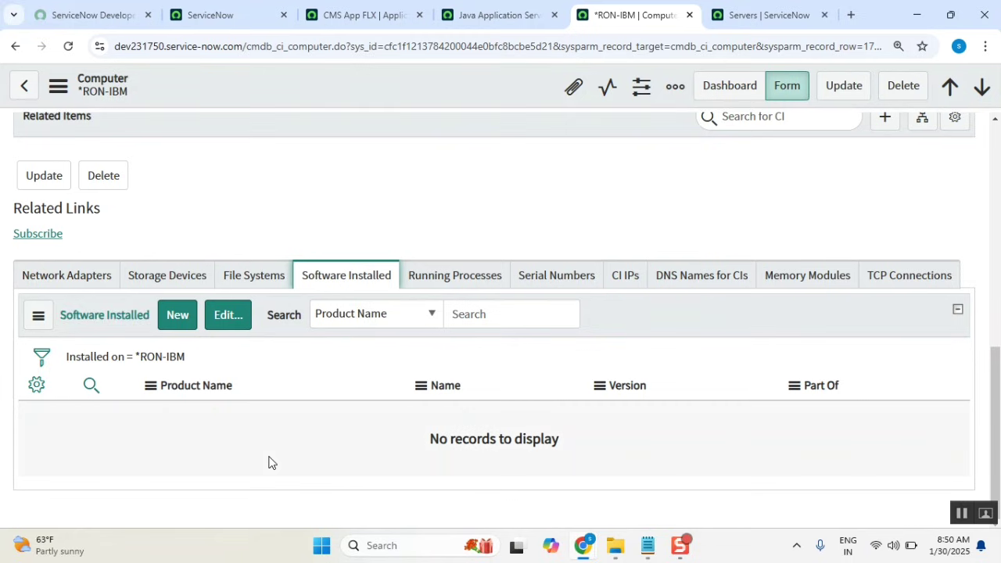
right_click(173, 358)
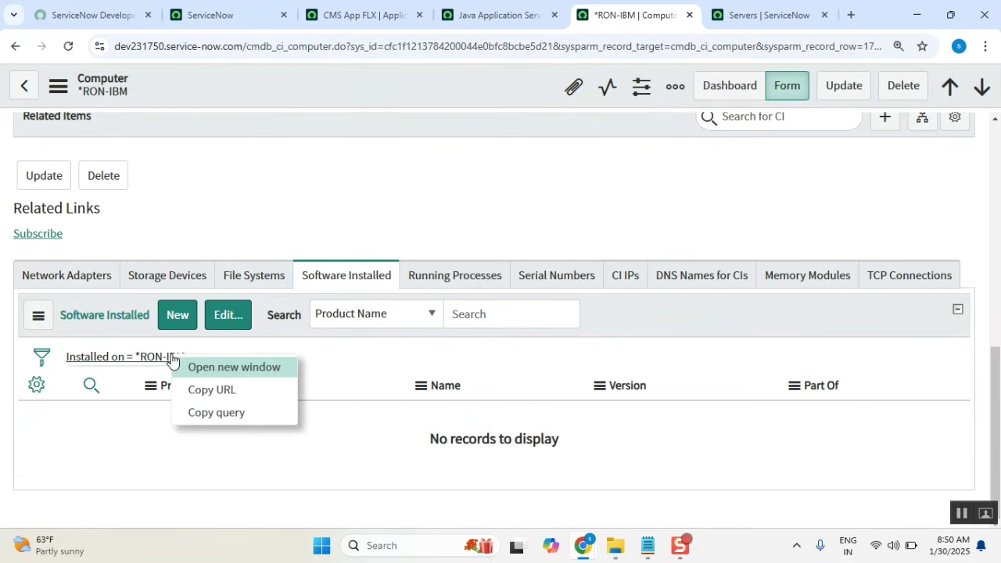
left_click(257, 369)
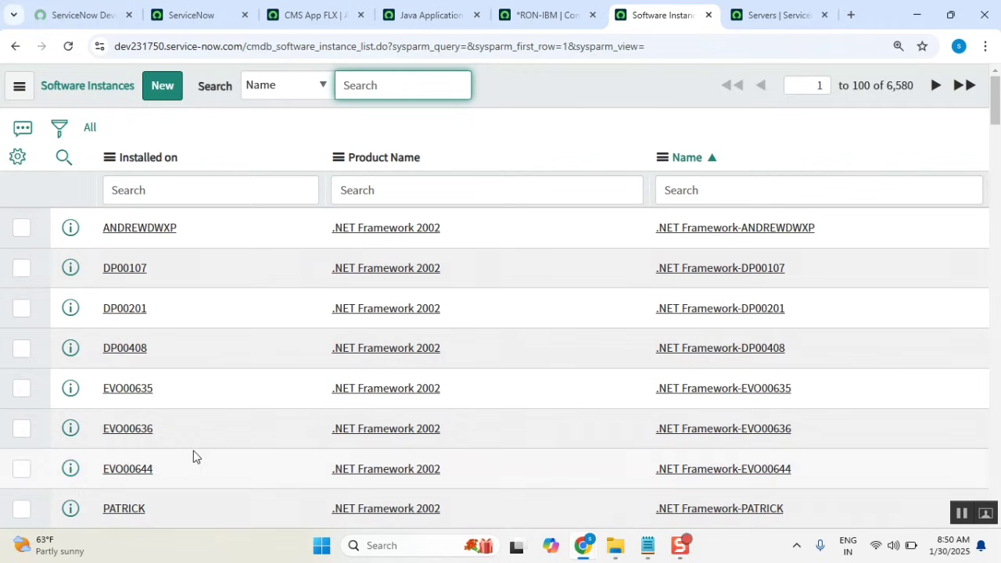
Group the software instances by Installed on, expand DC02, and open the DC02 computer record.
right_click(152, 160)
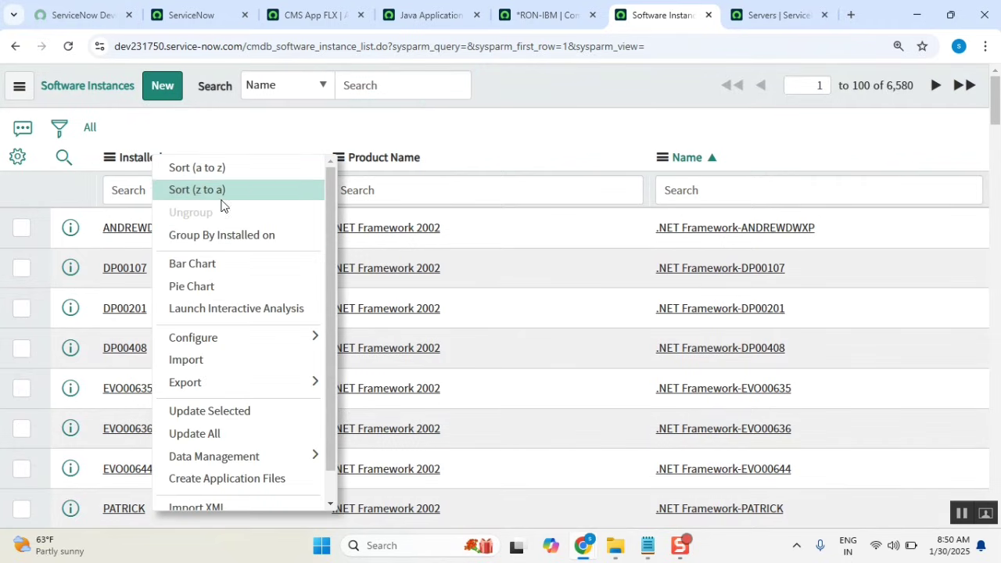
left_click(230, 235)
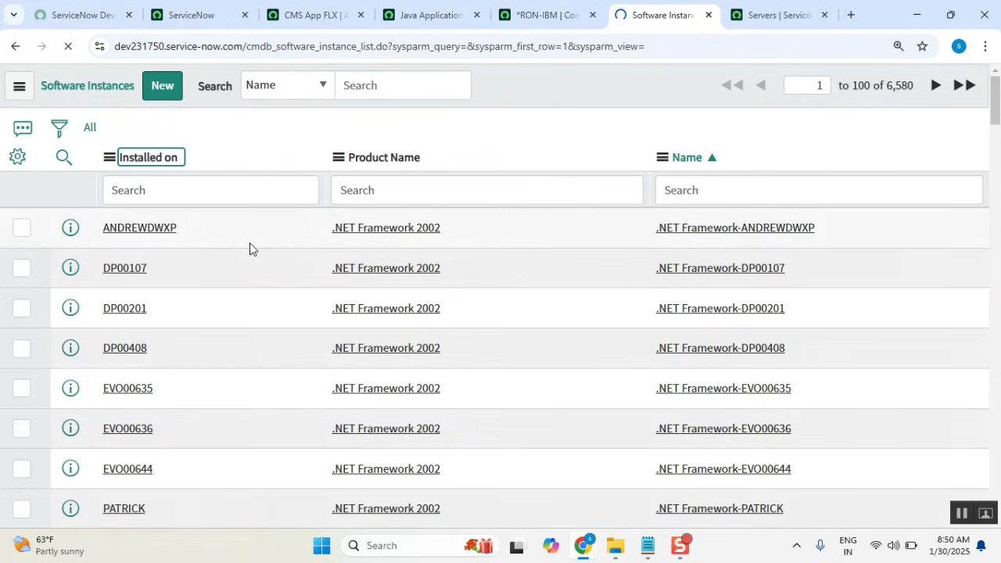
scroll(249, 248, "down", 4)
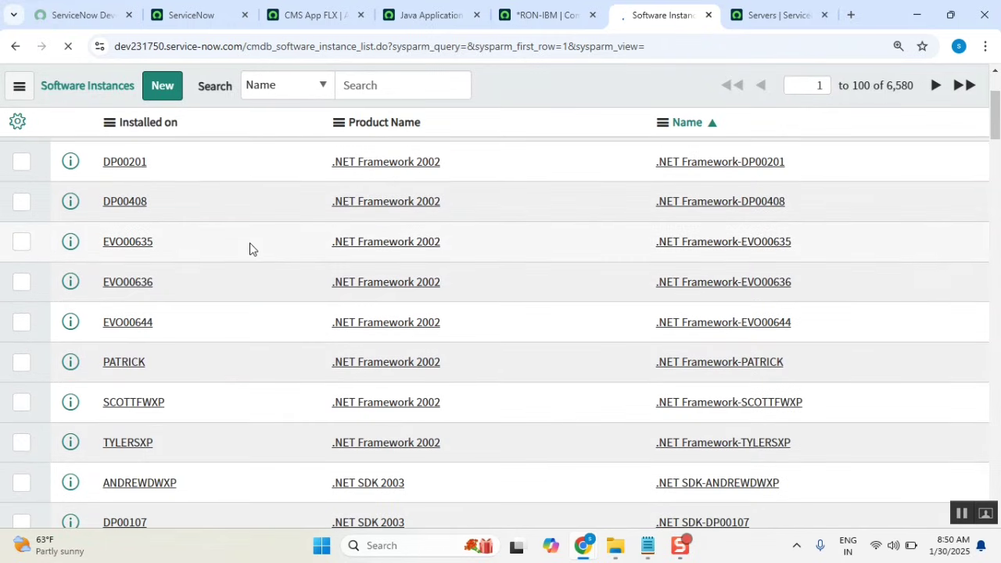
scroll(251, 248, "down", 2)
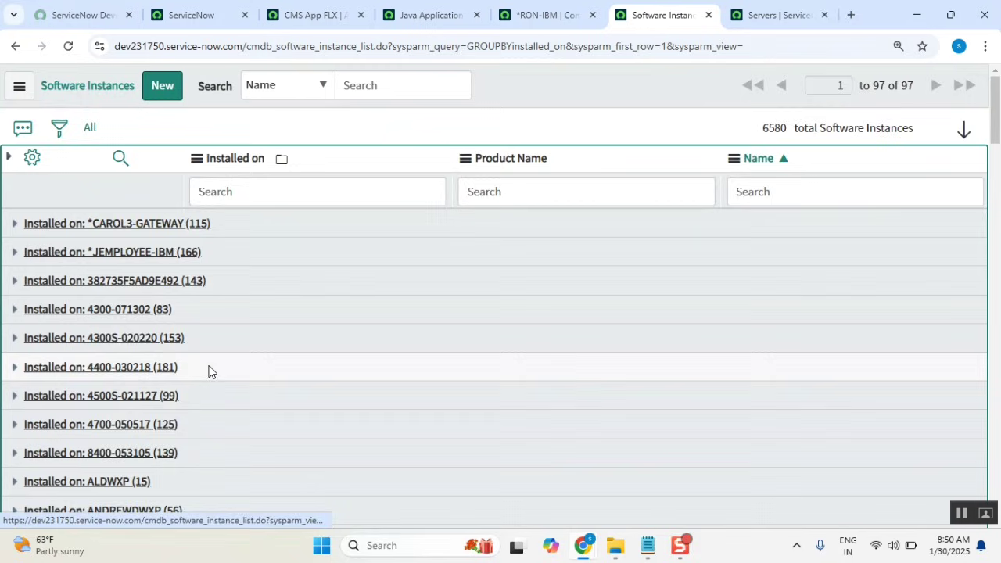
scroll(232, 364, "down", 10)
scroll(250, 418, "up", 8)
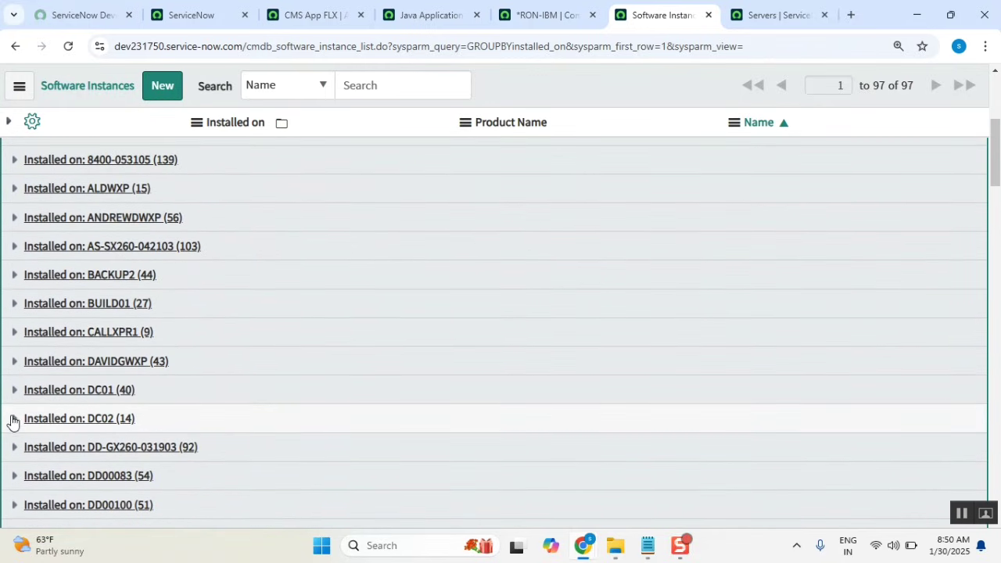
left_click(12, 419)
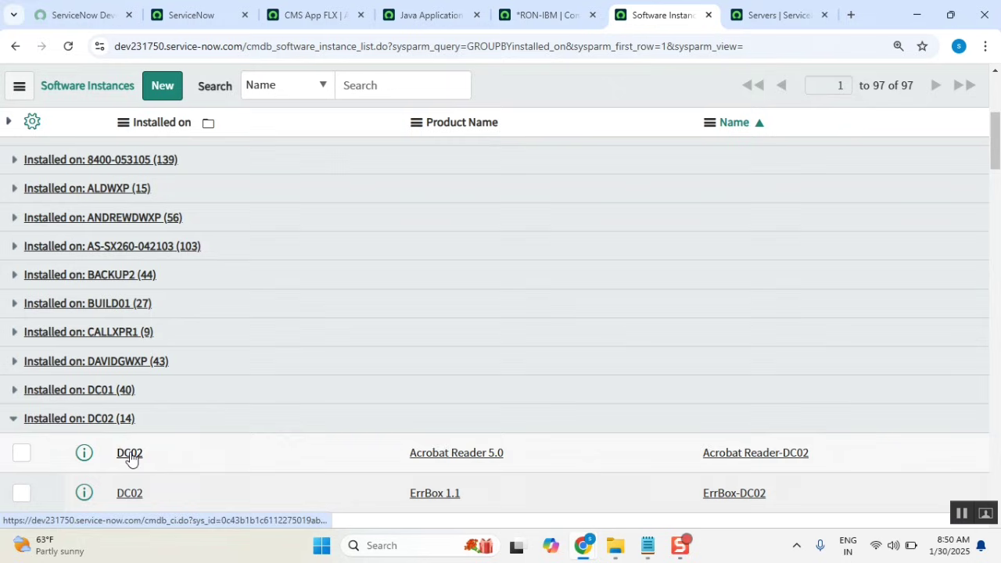
left_click(127, 457)
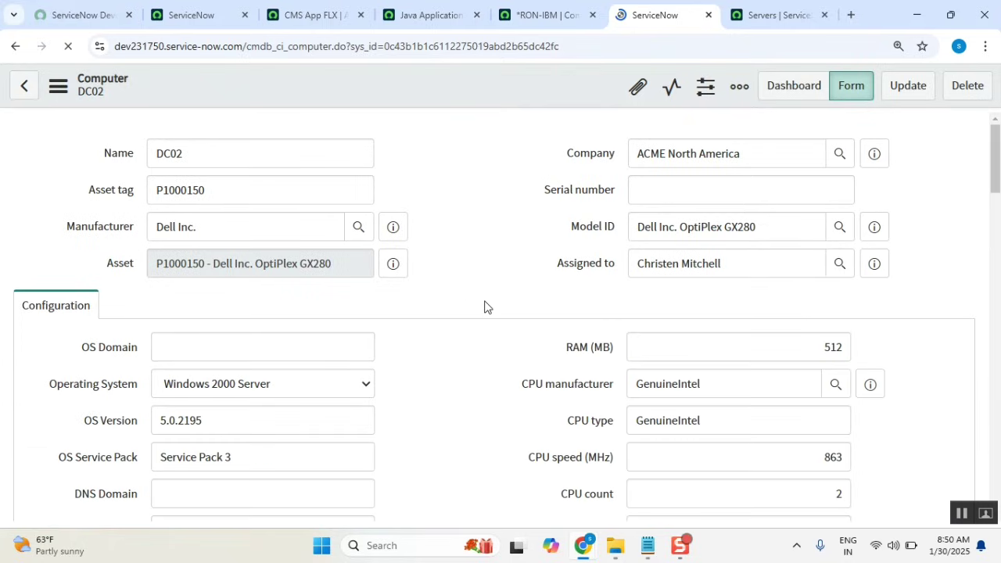
Find the DC02 form's Software Installed list and select the Acrobat Reader 5.0 name.
scroll(482, 306, "down", 5)
scroll(1000, 250, "down", 10)
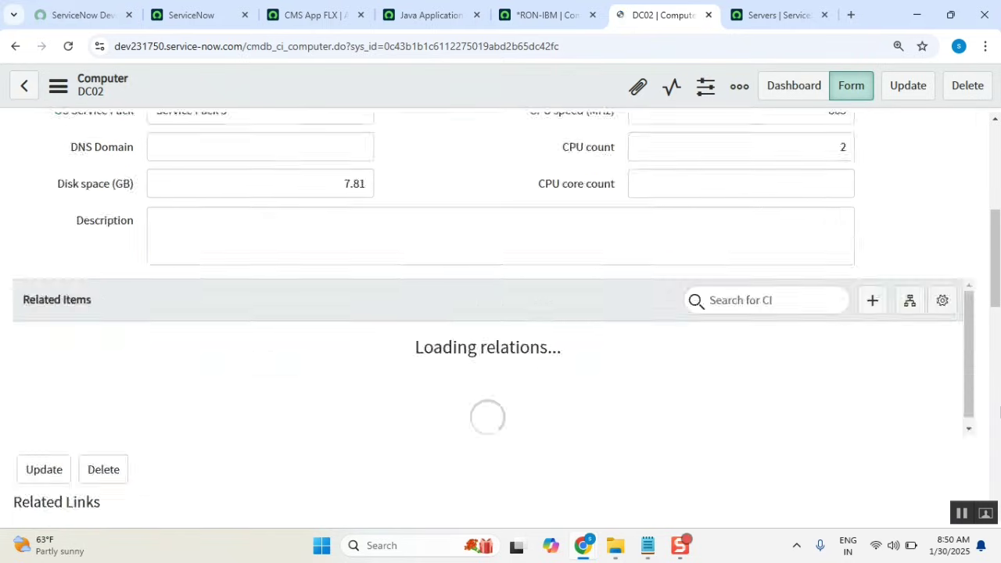
scroll(31, 371, "up", 1)
scroll(177, 291, "up", 2)
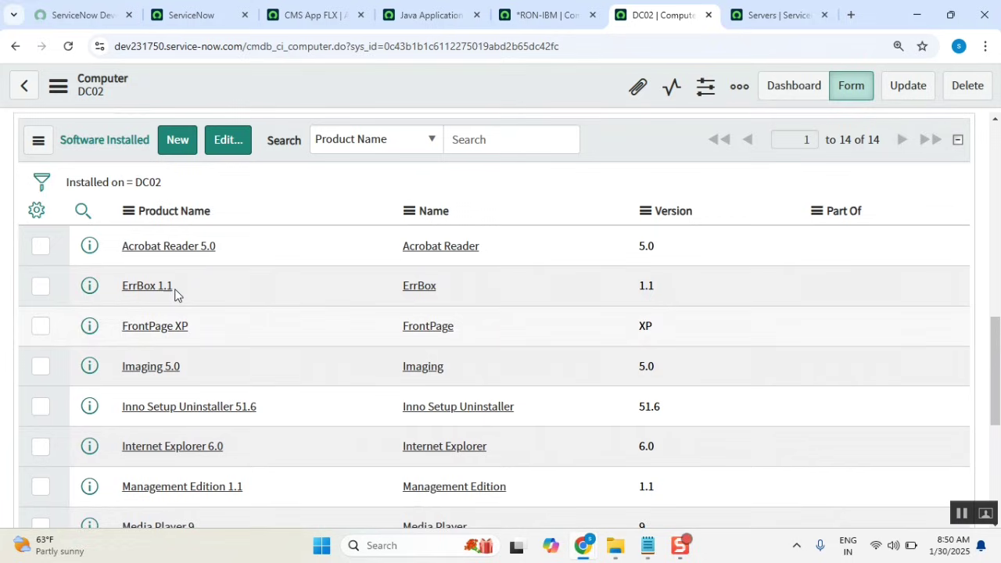
scroll(212, 370, "down", 2)
scroll(212, 365, "down", 3)
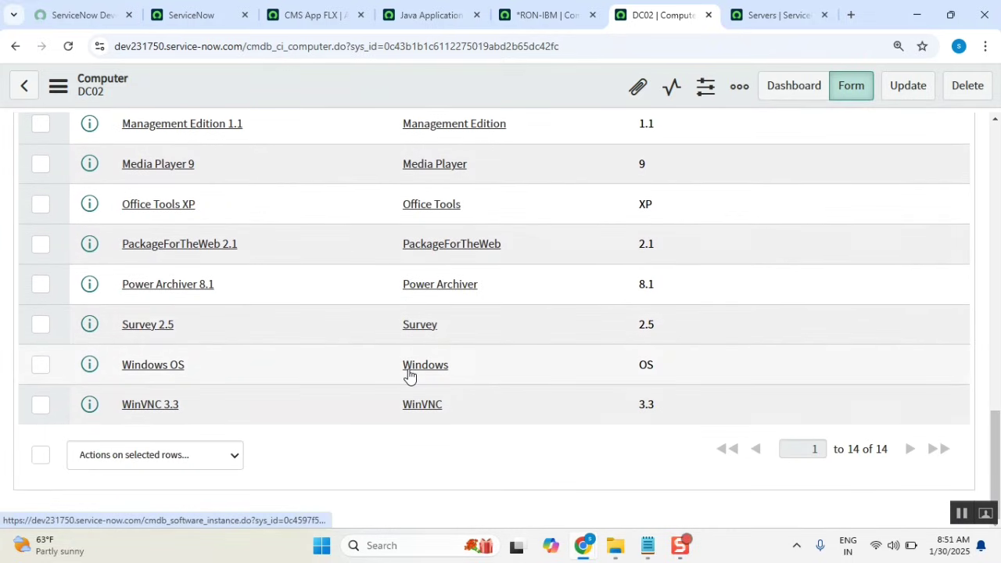
scroll(516, 308, "up", 6)
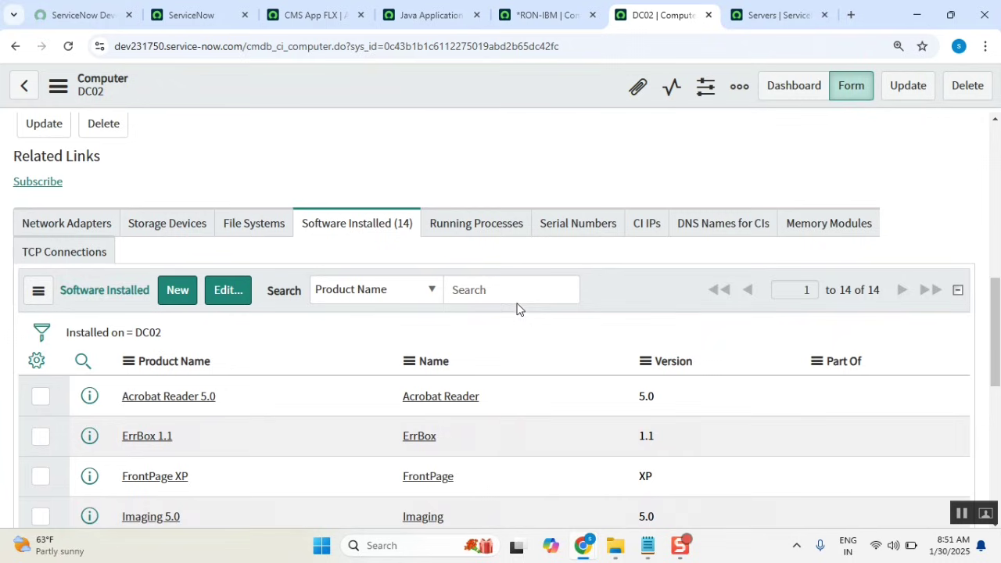
left_click(235, 401)
left_click_drag(237, 401, 118, 399)
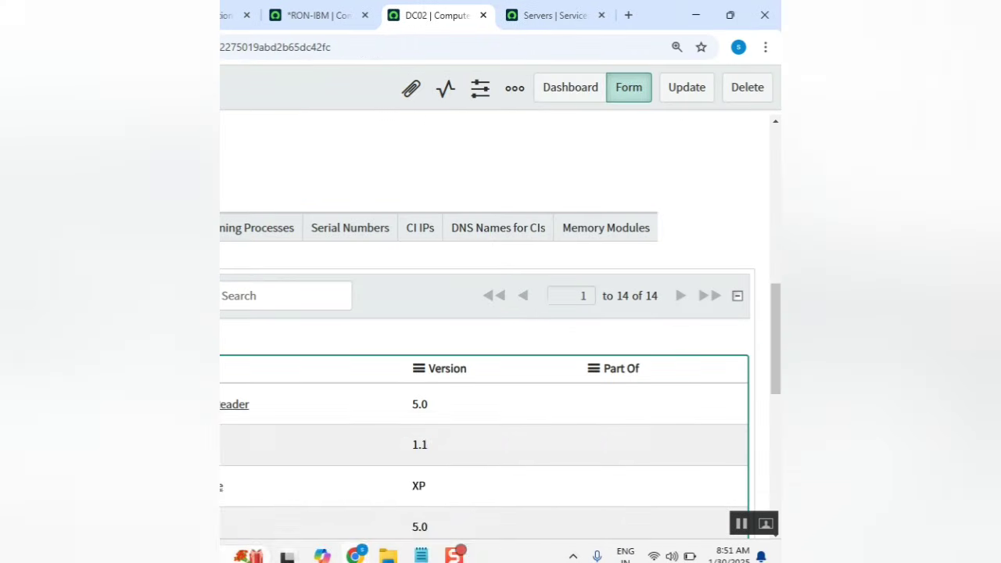
Switch to the Servers list showing 40 server records.
mouse_move(583, 545)
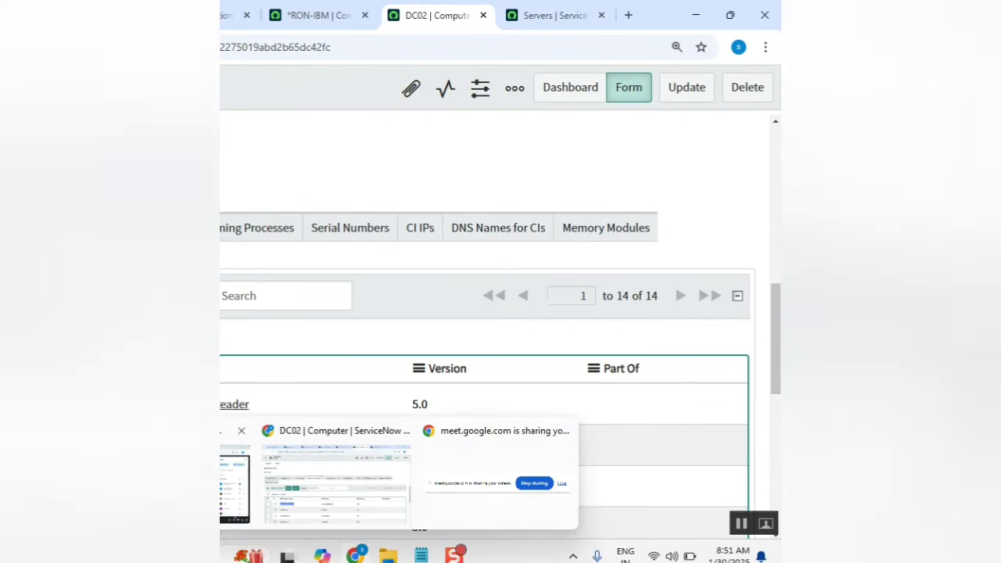
left_click(235, 485)
scroll(228, 352, "down", 5)
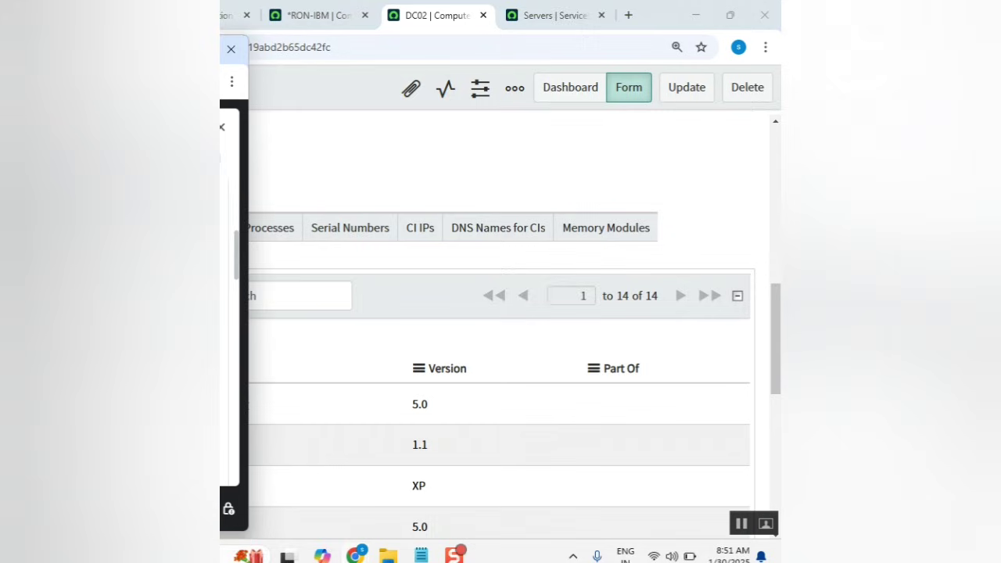
scroll(227, 328, "down", 2)
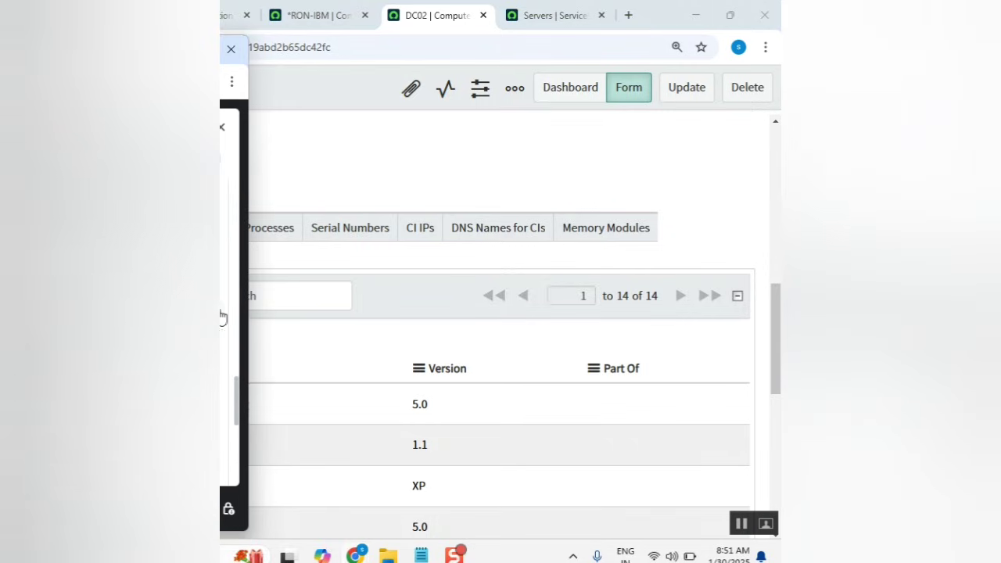
scroll(249, 310, "down", 3)
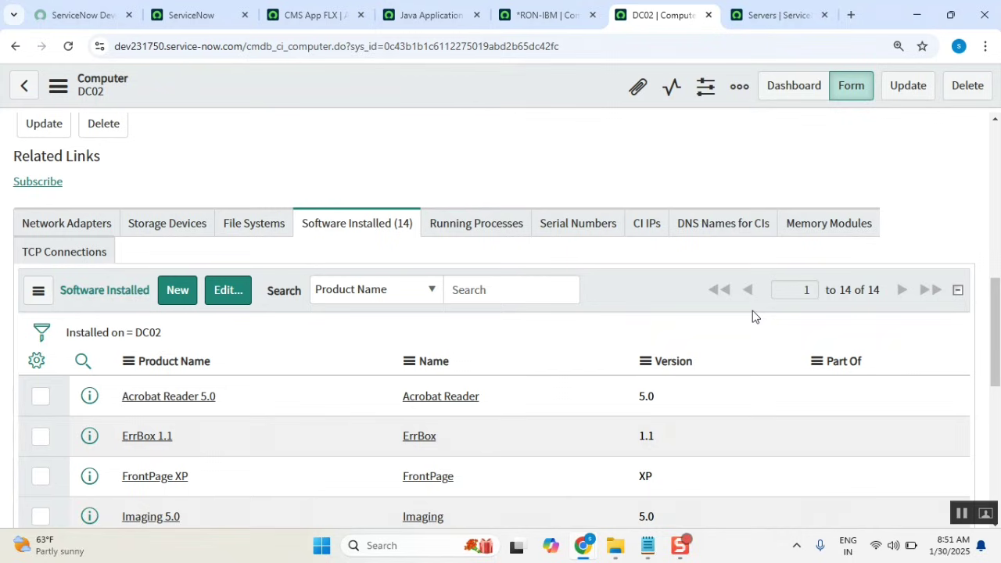
left_click(803, 26)
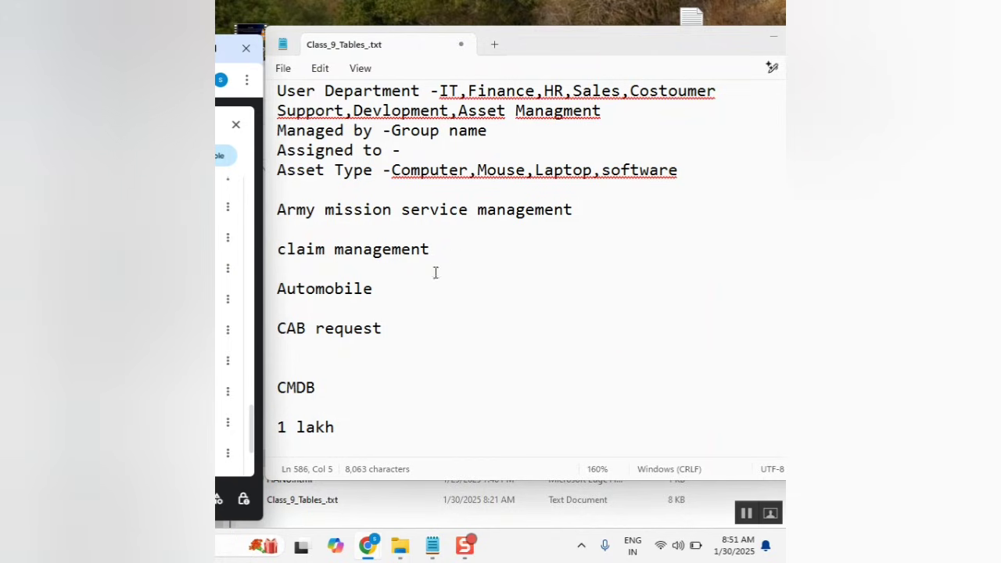
In the notes, select the ASSET MANAGMENT heading and its asset fields from Model category to software.
left_click(420, 341)
scroll(424, 420, "up", 6)
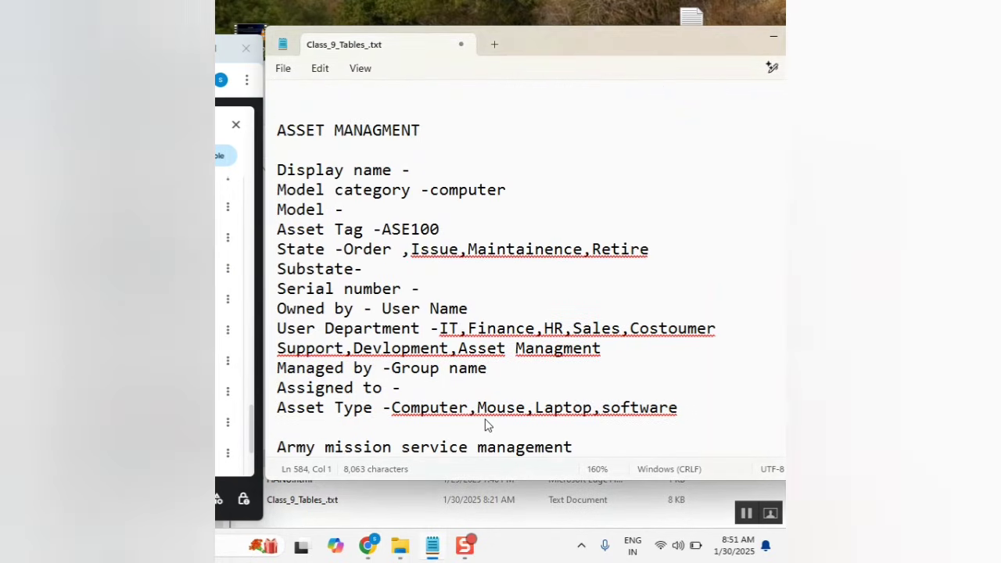
scroll(461, 313, "down", 1)
left_click(433, 179)
left_click_drag(434, 178, 287, 169)
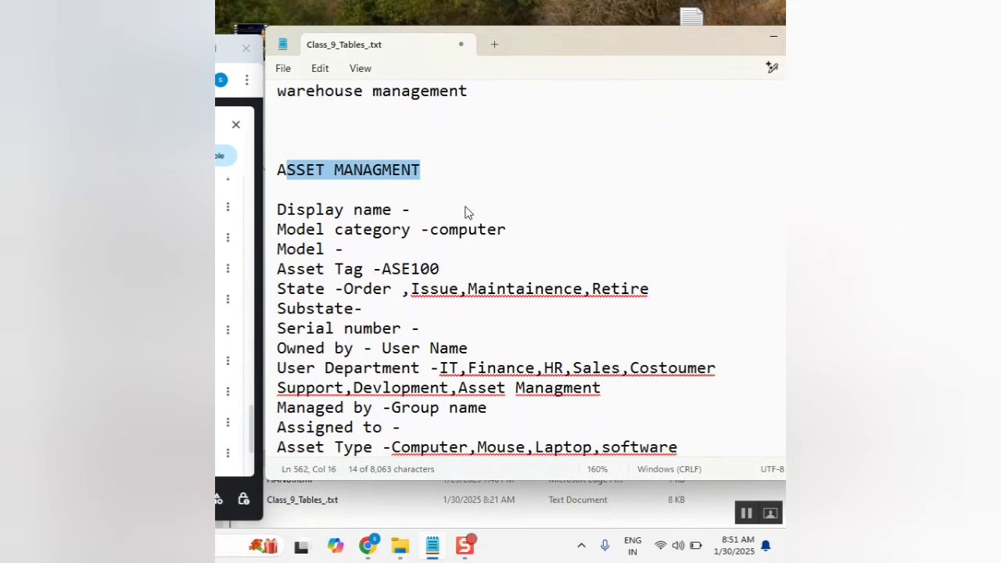
scroll(416, 310, "down", 1)
left_click_drag(694, 396, 279, 179)
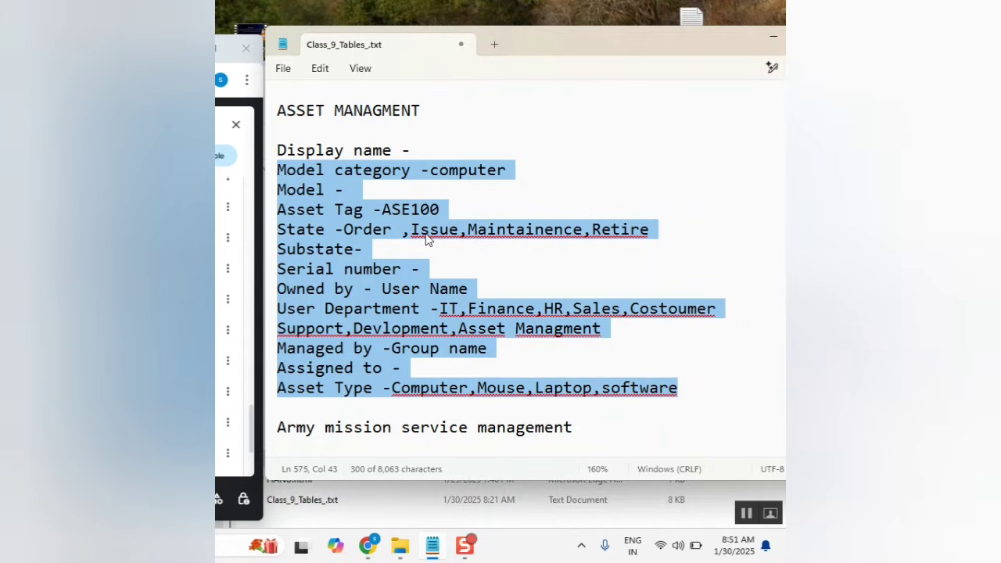
left_click_drag(335, 111, 459, 138)
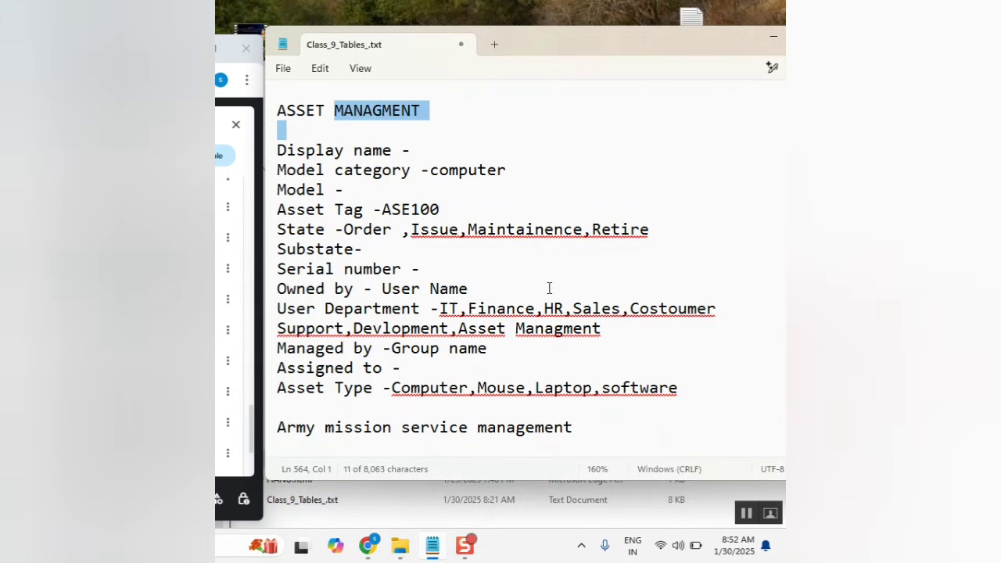
Clear the selection and scroll down to the CMDB line.
left_click(531, 246)
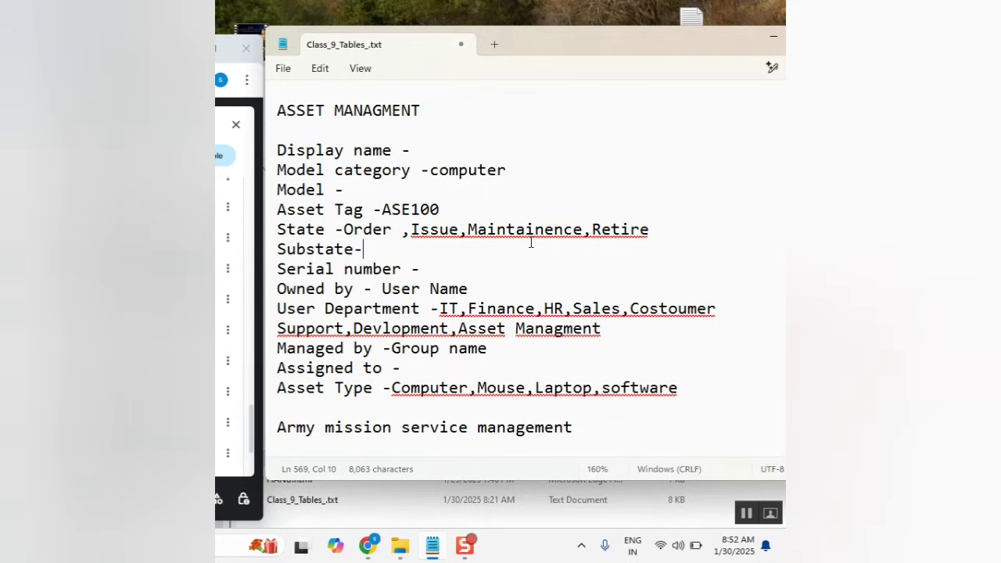
scroll(530, 243, "down", 9)
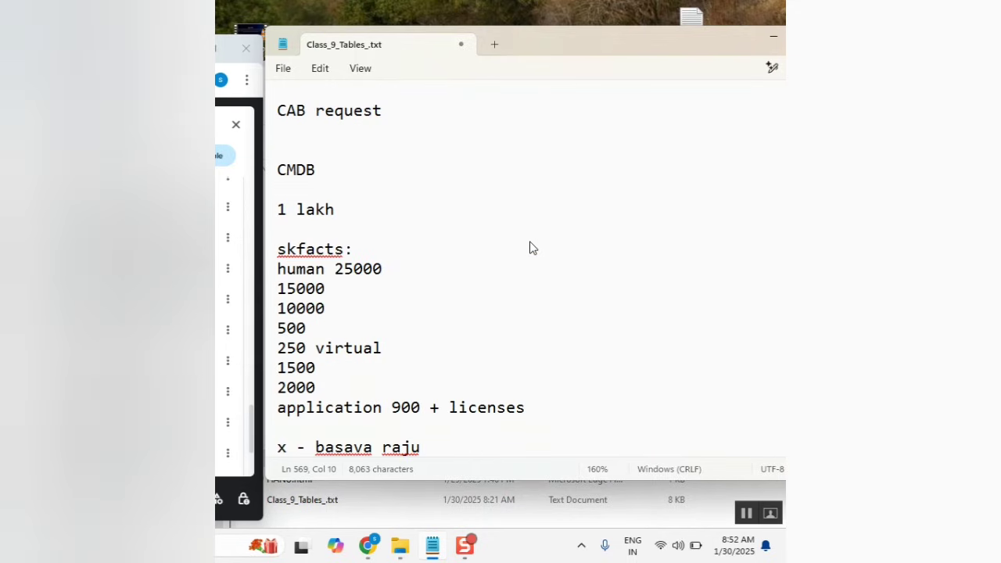
scroll(472, 280, "up", 3)
left_click_drag(352, 255, 277, 266)
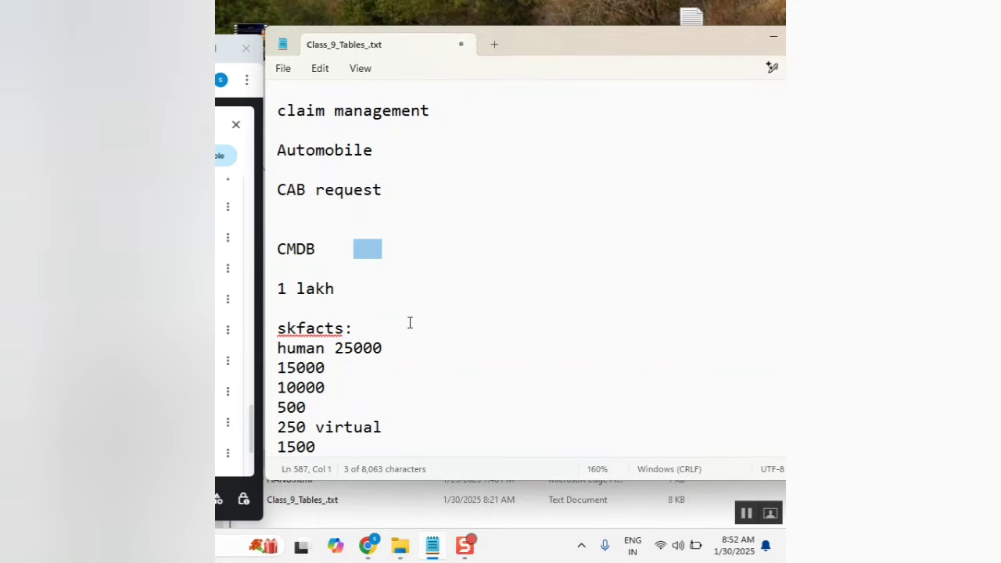
Insert a 'phase 4' line under CAB request above CMDB, then select the word CMDB.
left_click(322, 213)
key("Return")
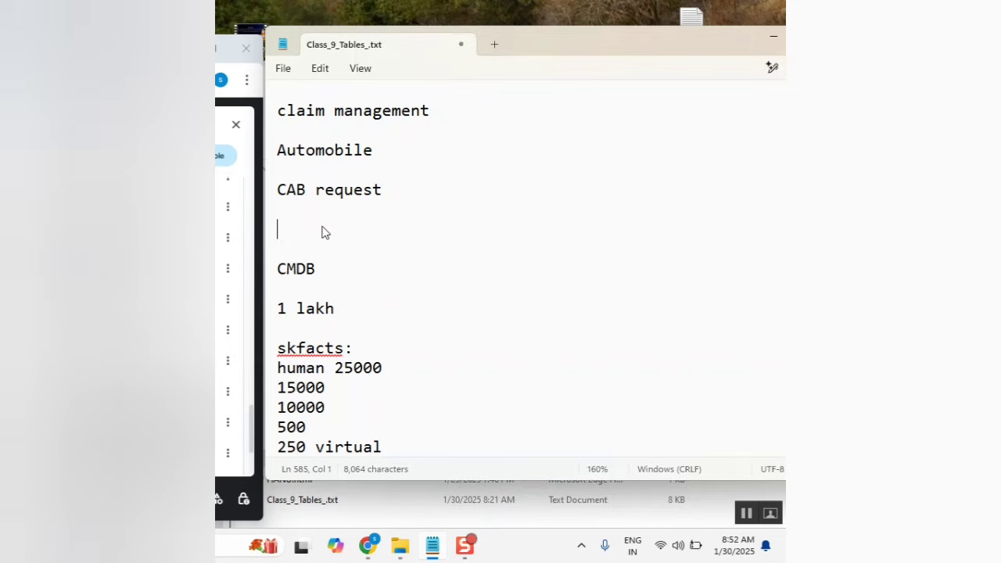
type("phase 4")
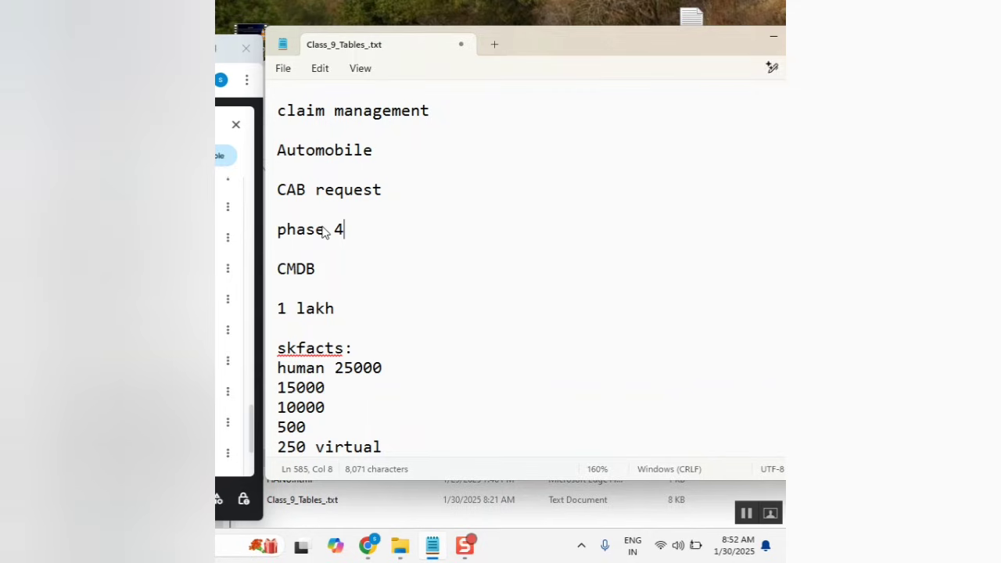
double_click(293, 268)
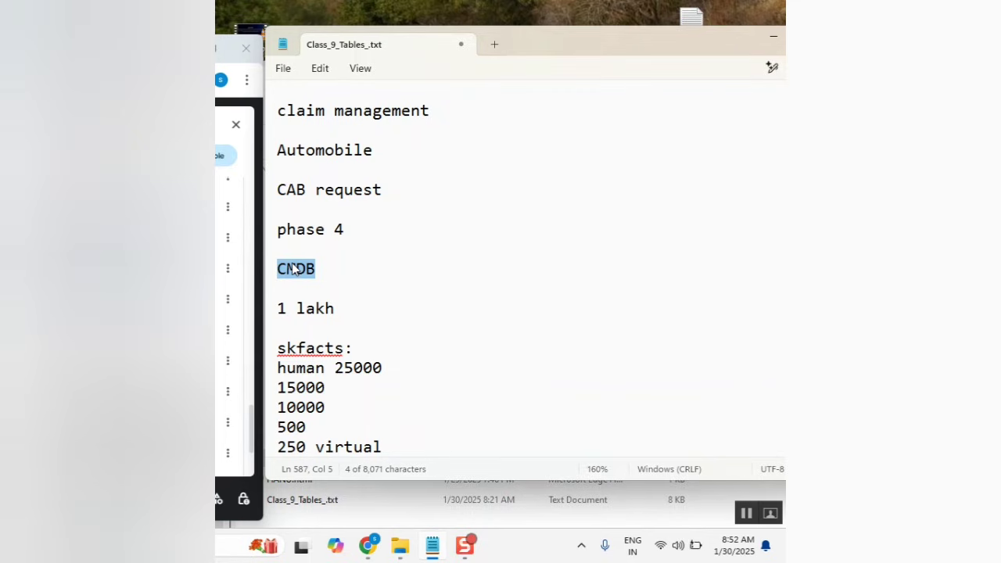
scroll(293, 267, "down", 3)
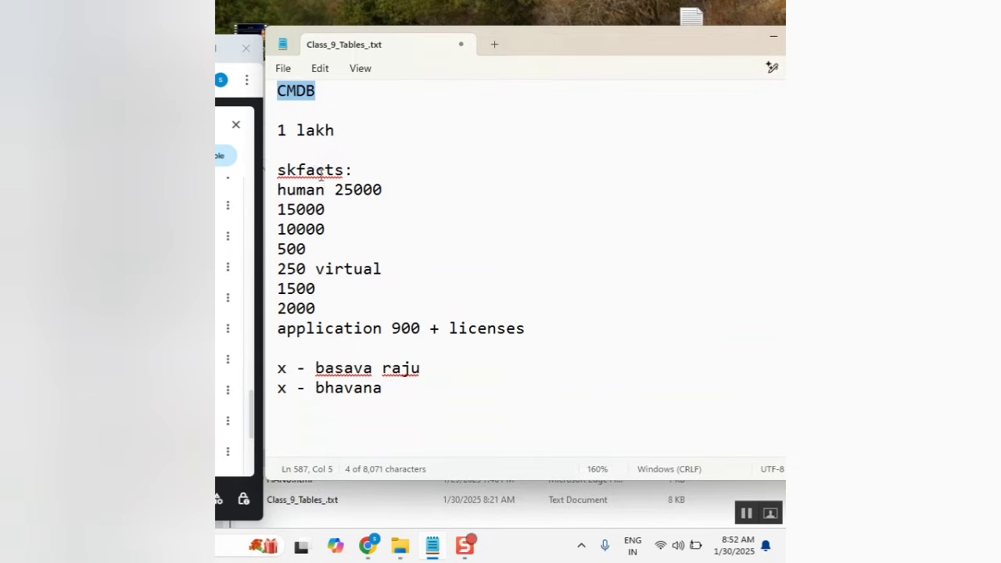
scroll(321, 192, "up", 1)
left_click(295, 158)
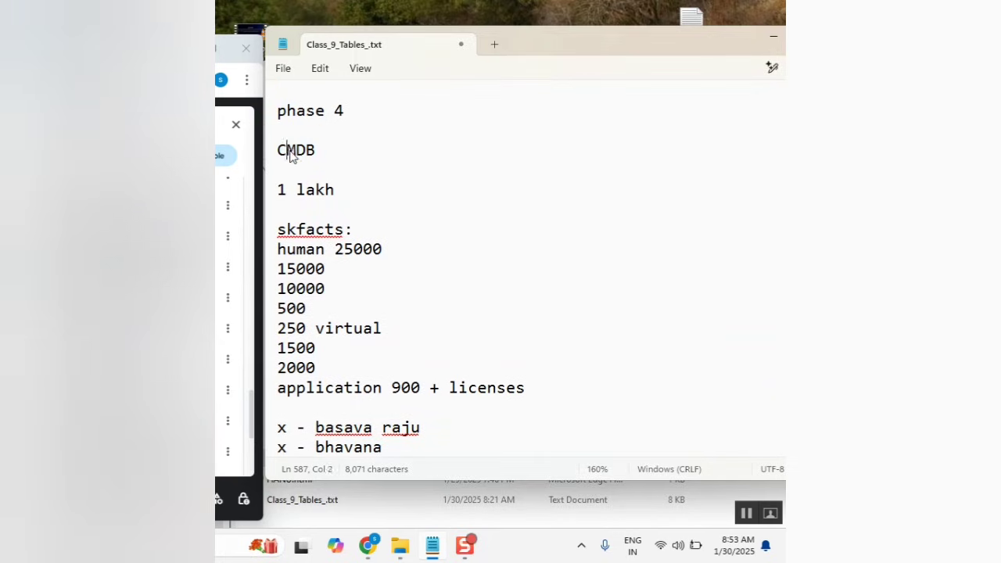
double_click(292, 153)
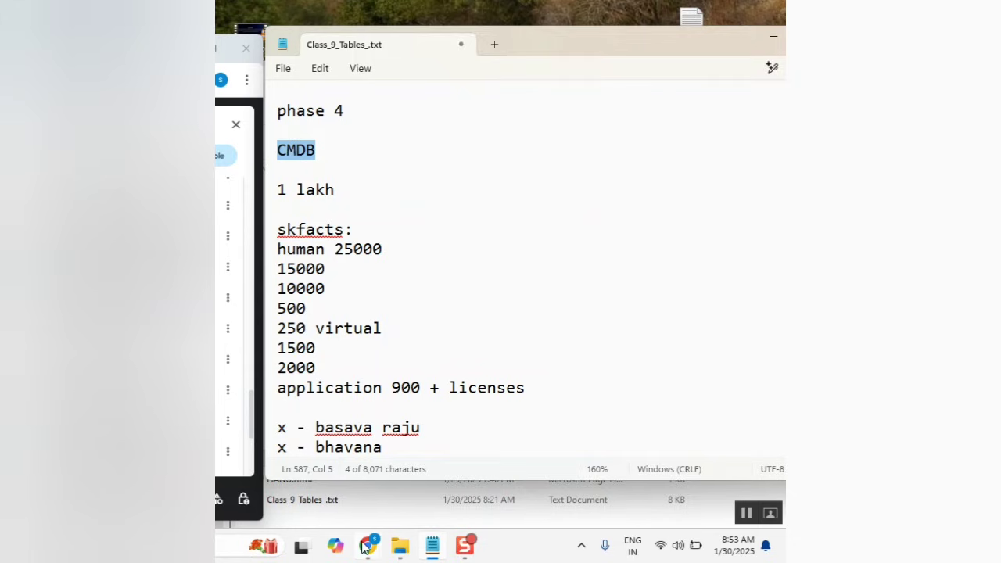
Bring ServiceNow forward on its home tab and select the navigator's configuration filter text.
mouse_move(365, 545)
left_click(367, 494)
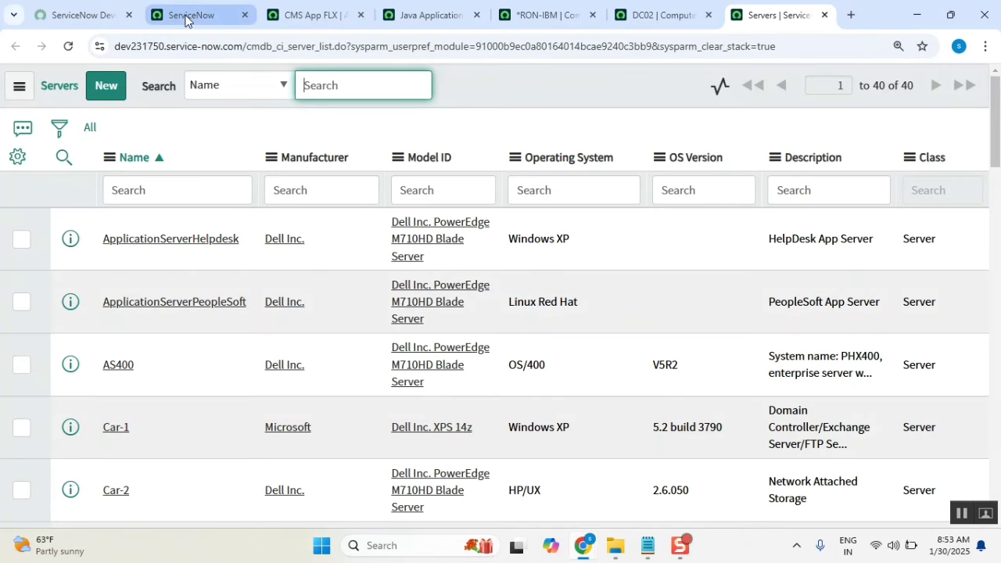
left_click(190, 16)
left_click(152, 131)
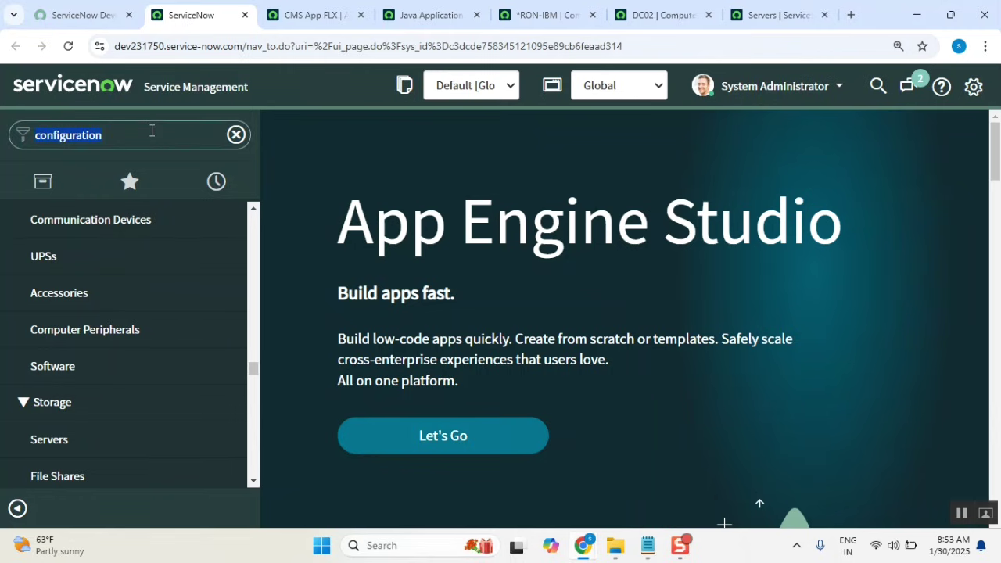
Close the five extra record and list tabs and filter the navigator on 'tables'.
left_click(357, 16)
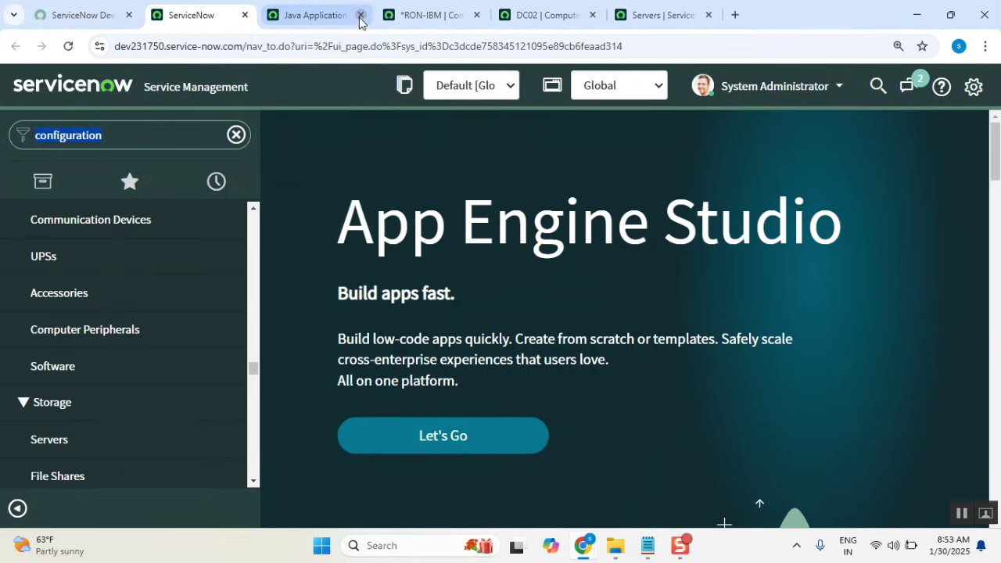
left_click(360, 16)
left_click(361, 16)
left_click(360, 16)
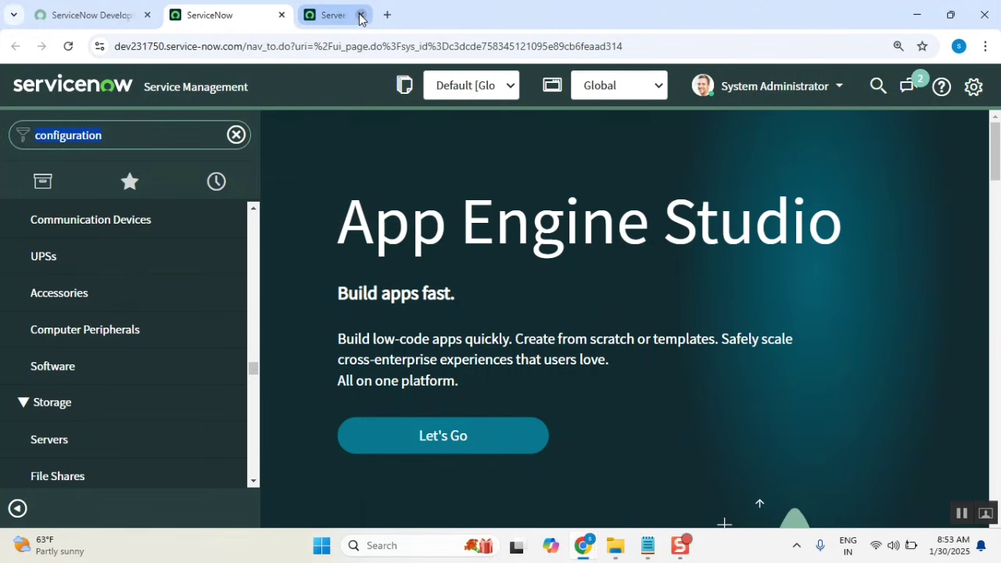
left_click(360, 15)
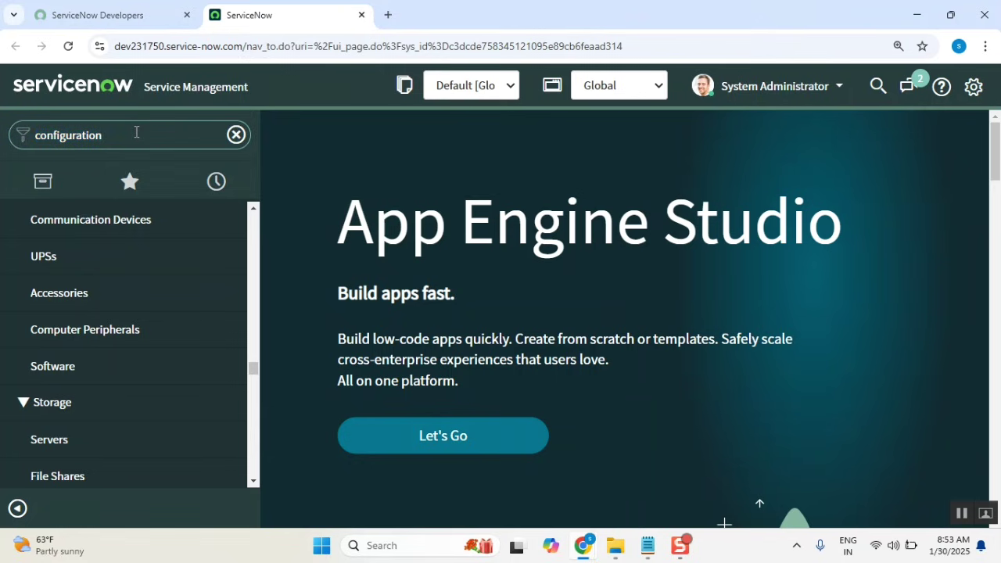
type("tables")
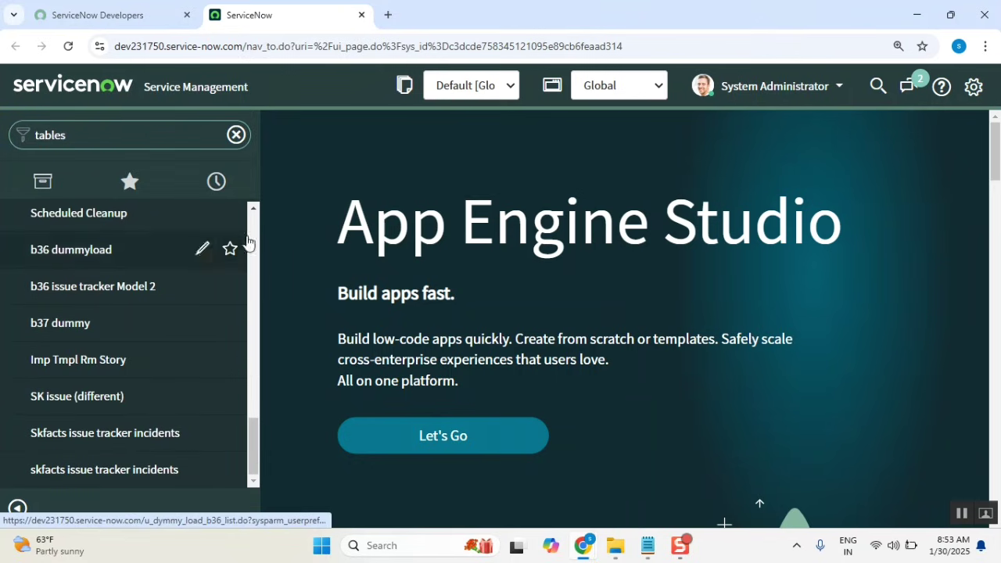
left_click_drag(251, 443, 244, 344)
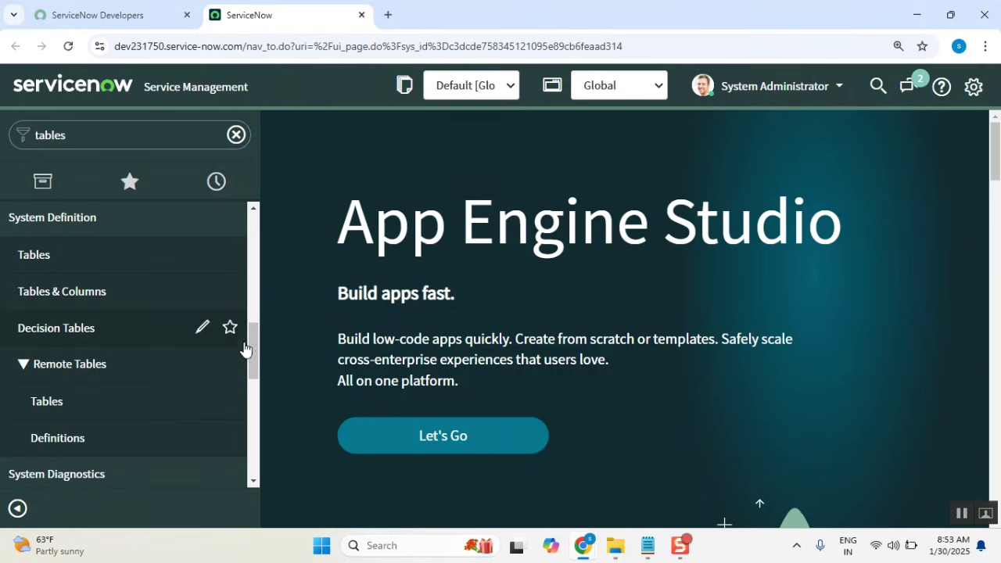
Open System Definition > Tables, clear the filter, and filter names by cmdb_ci (707 tables).
left_click(36, 252)
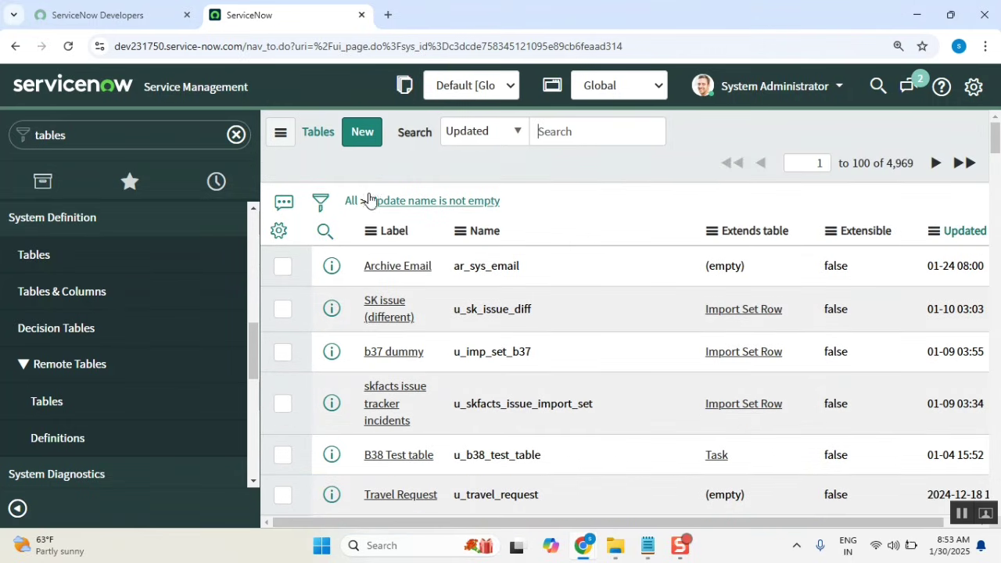
left_click(351, 203)
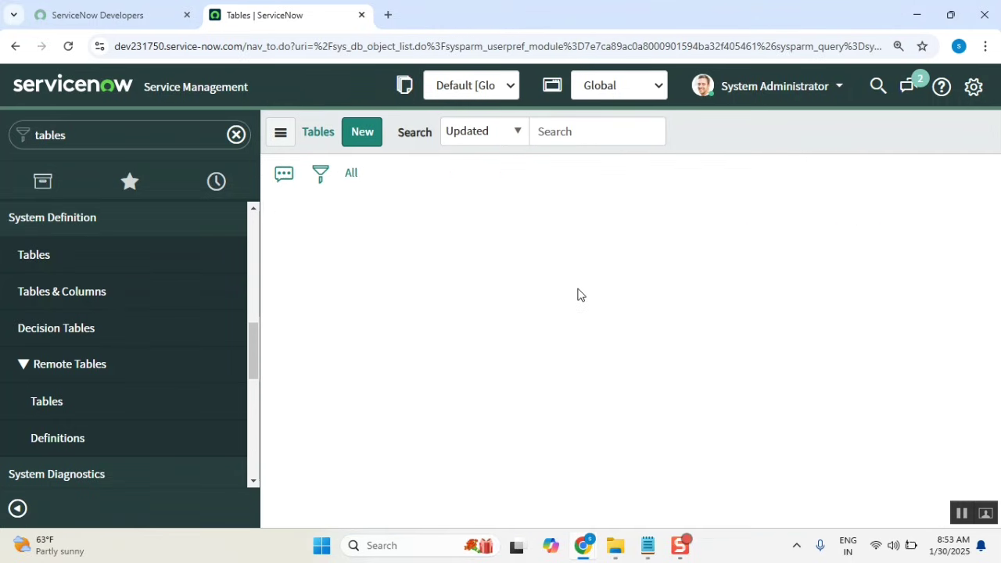
left_click(512, 267)
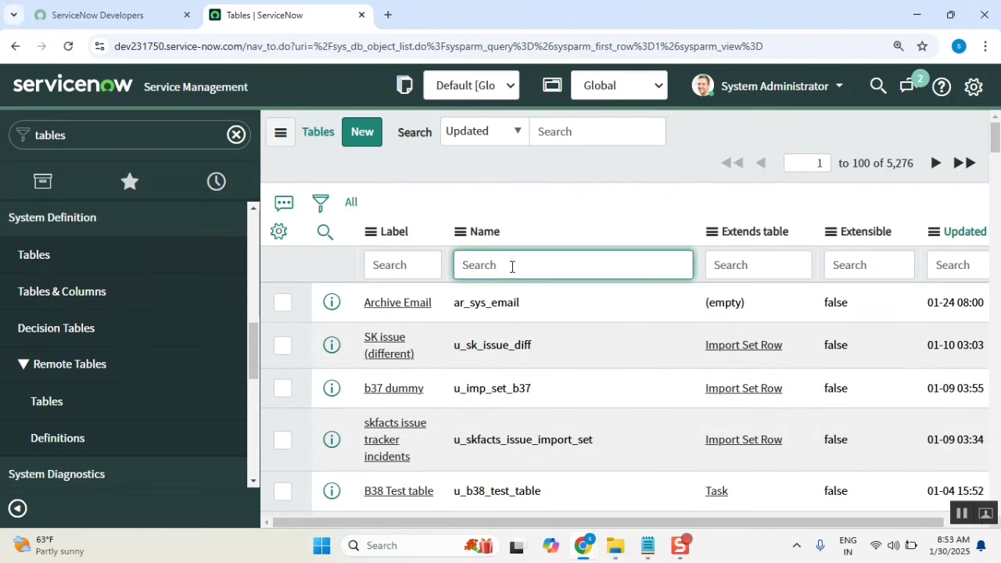
type("cmdb_ci")
key("Return")
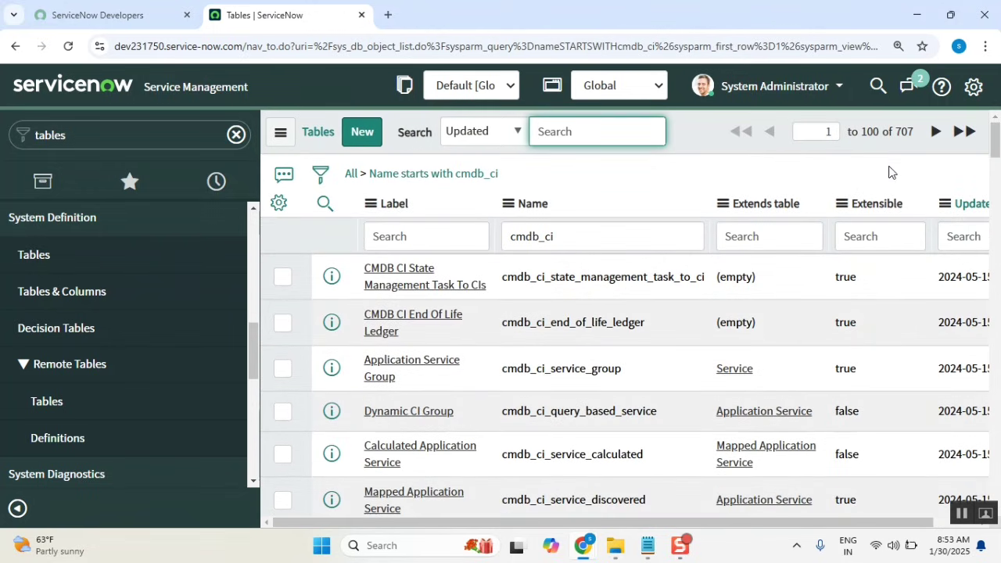
left_click(913, 134)
left_click_drag(913, 133, 894, 133)
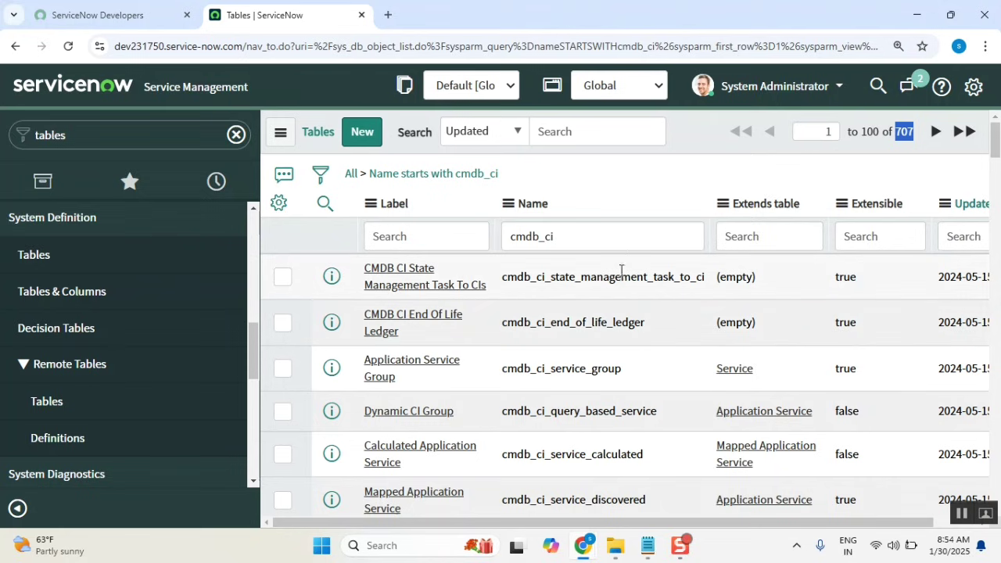
Narrow the name filter to cmdb_ci_com, showing five tables including cmdb_ci_computer.
left_click(622, 239)
type("_")
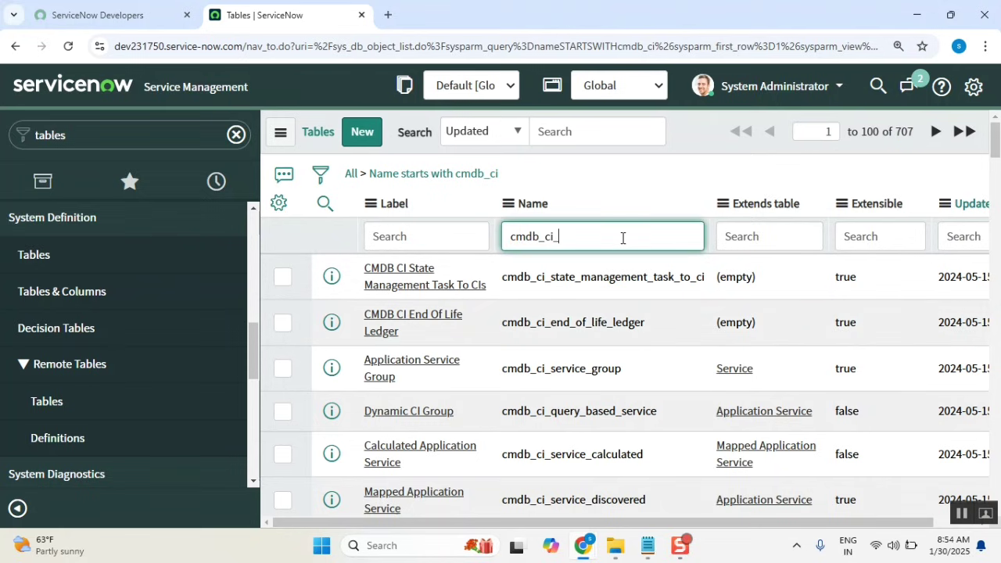
type("oom")
key("Return")
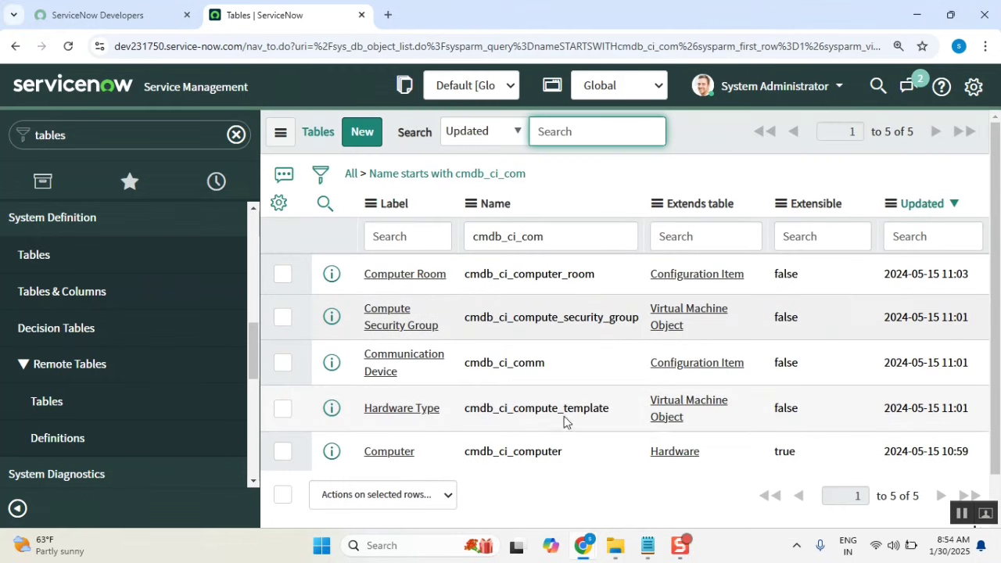
left_click_drag(569, 452, 462, 474)
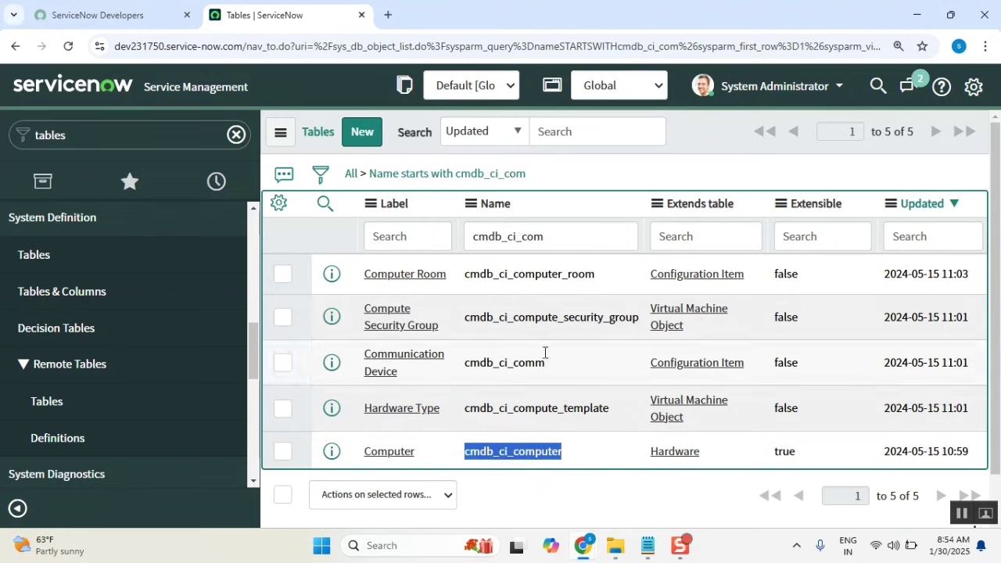
left_click(547, 237)
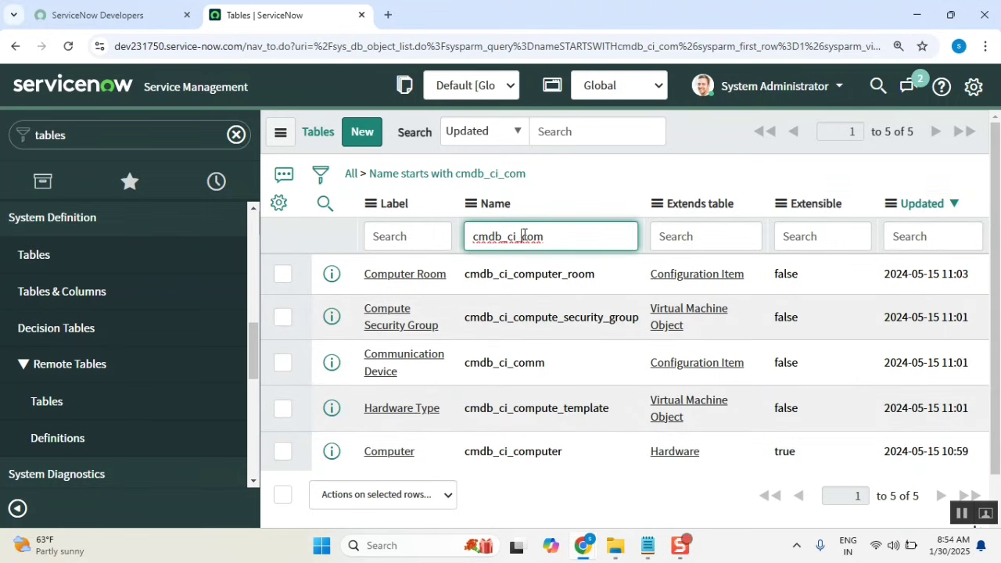
left_click_drag(521, 237, 608, 243)
Filter the Tables list Name column to cmdb_ci_app and review the matching tables.
type("app")
key("Return")
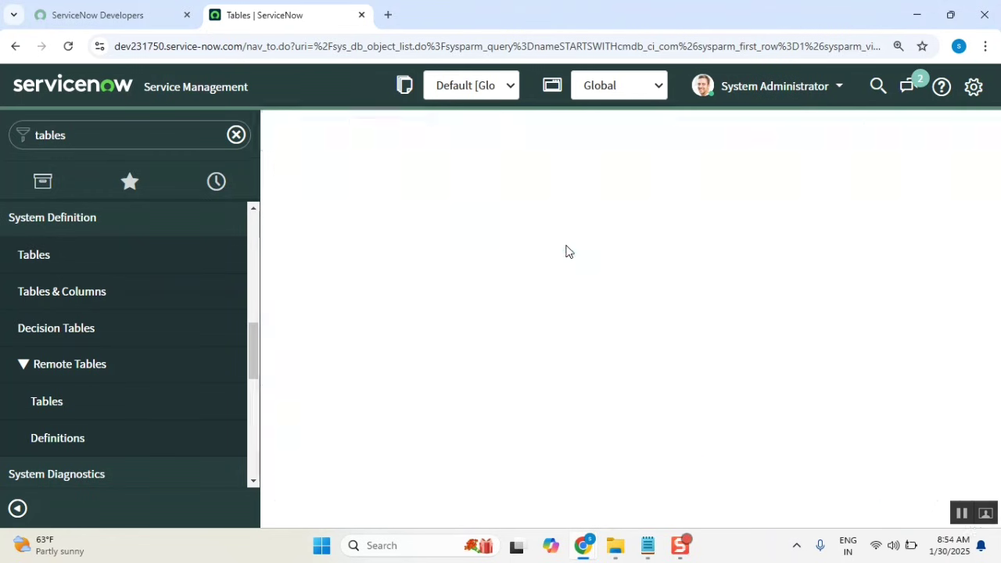
scroll(566, 249, "down", 5)
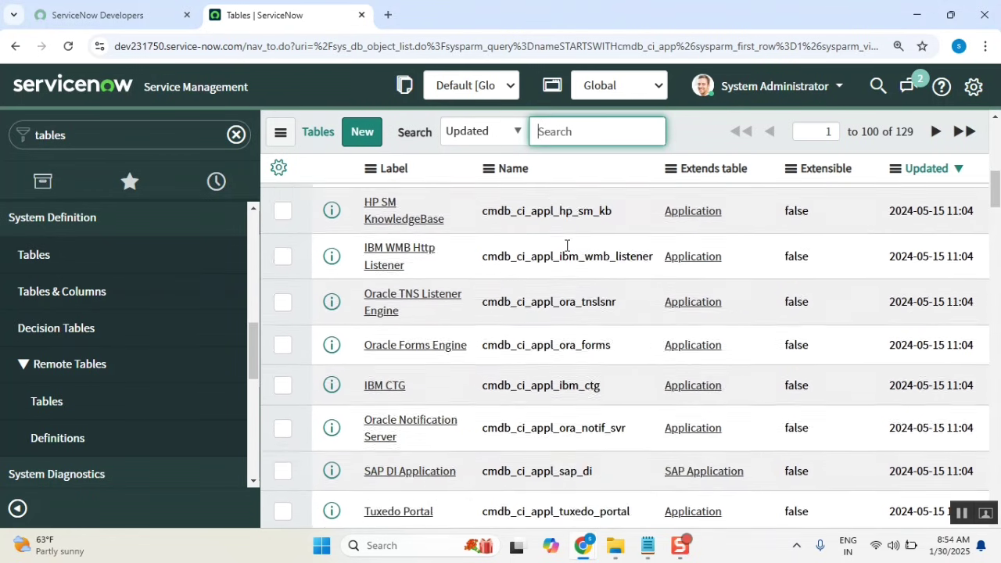
scroll(567, 246, "down", 15)
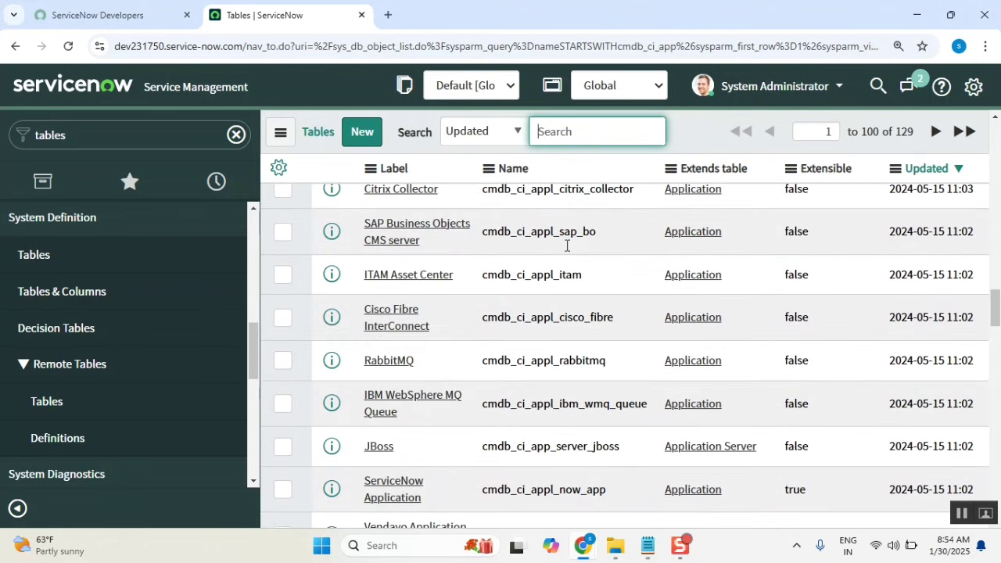
scroll(567, 245, "up", 8)
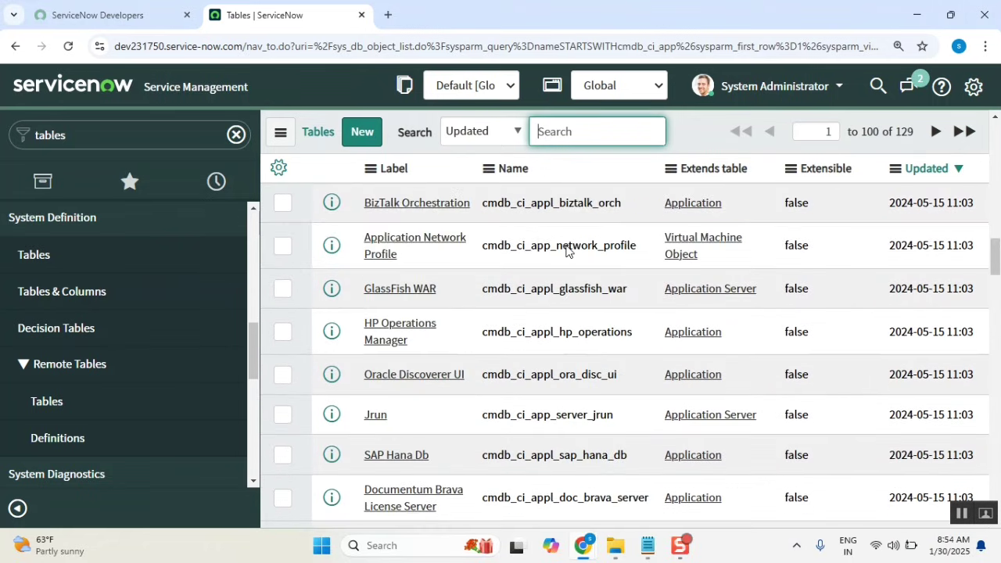
scroll(567, 249, "up", 8)
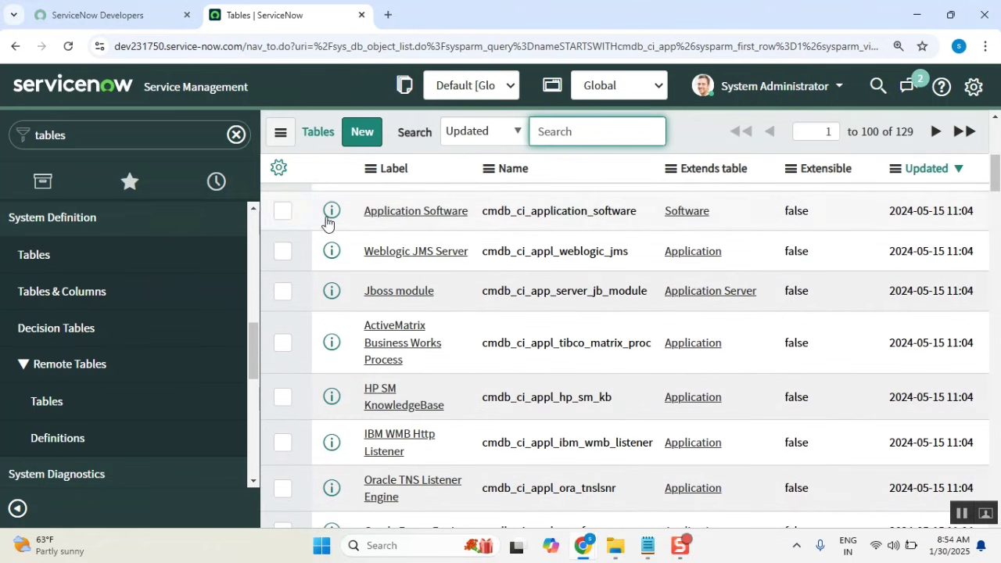
left_click_drag(240, 45, 113, 53)
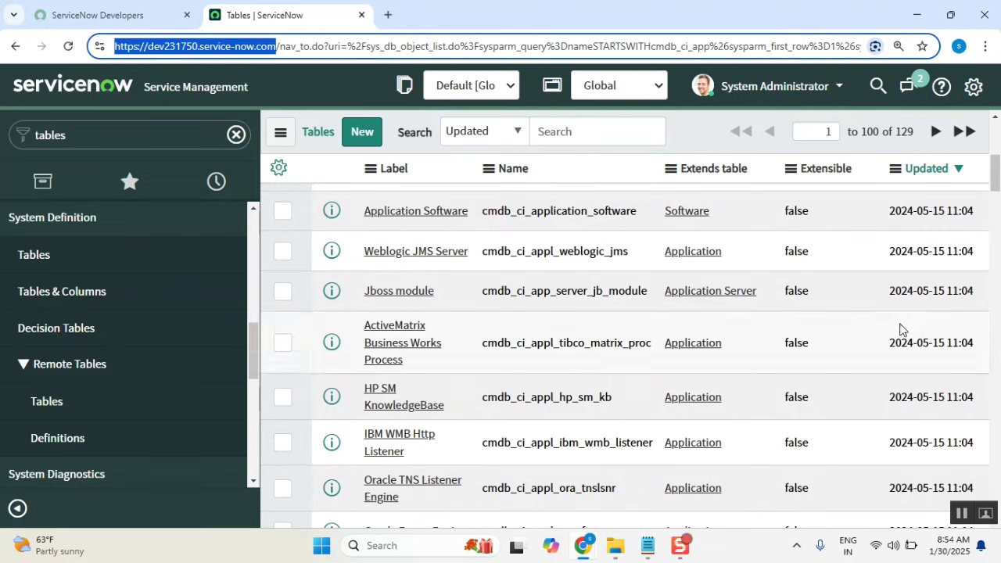
left_click_drag(995, 175, 995, 129)
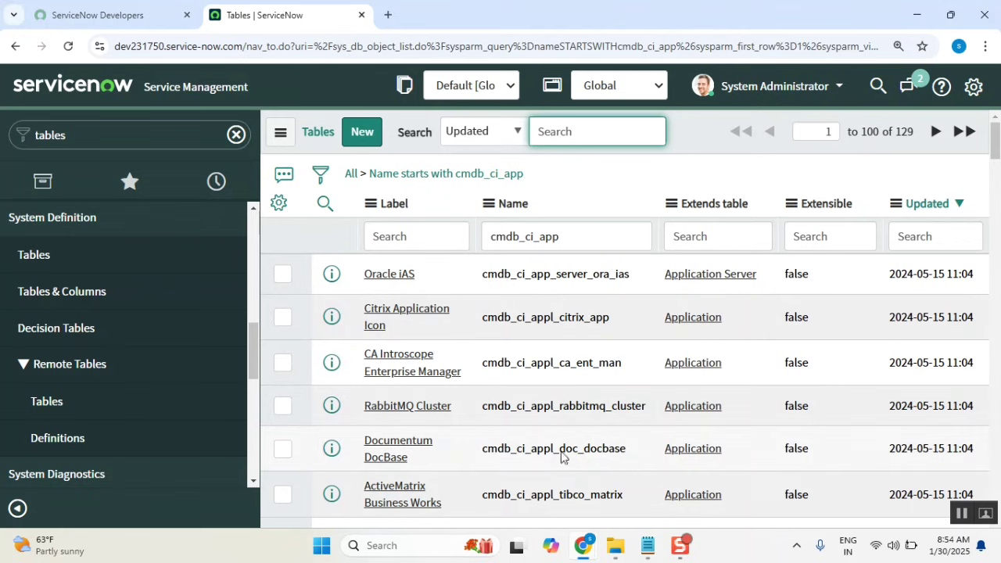
Narrow the Name filter to exactly =cmdb_ci_appl so only the Application table remains.
left_click(699, 146)
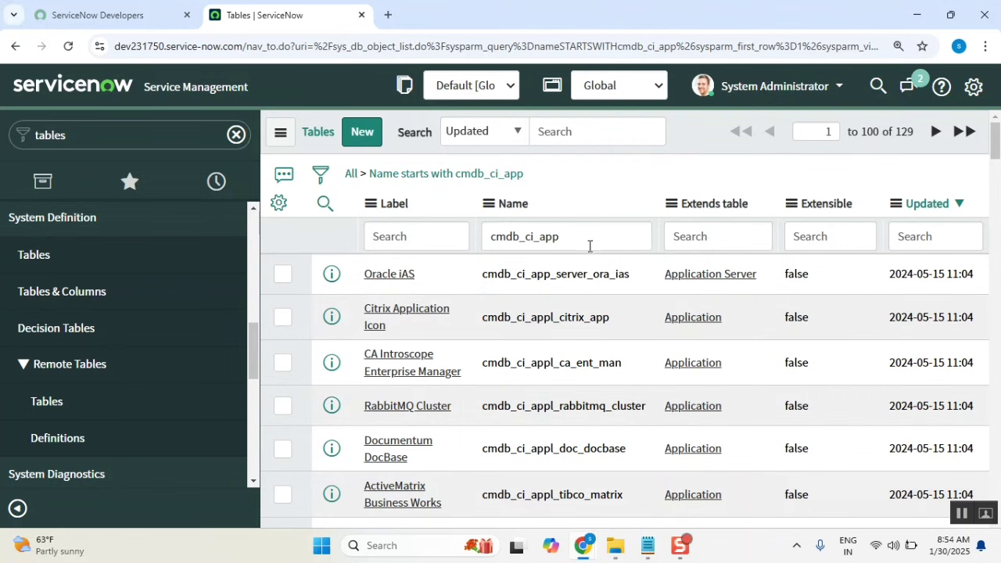
left_click_drag(590, 245, 571, 235)
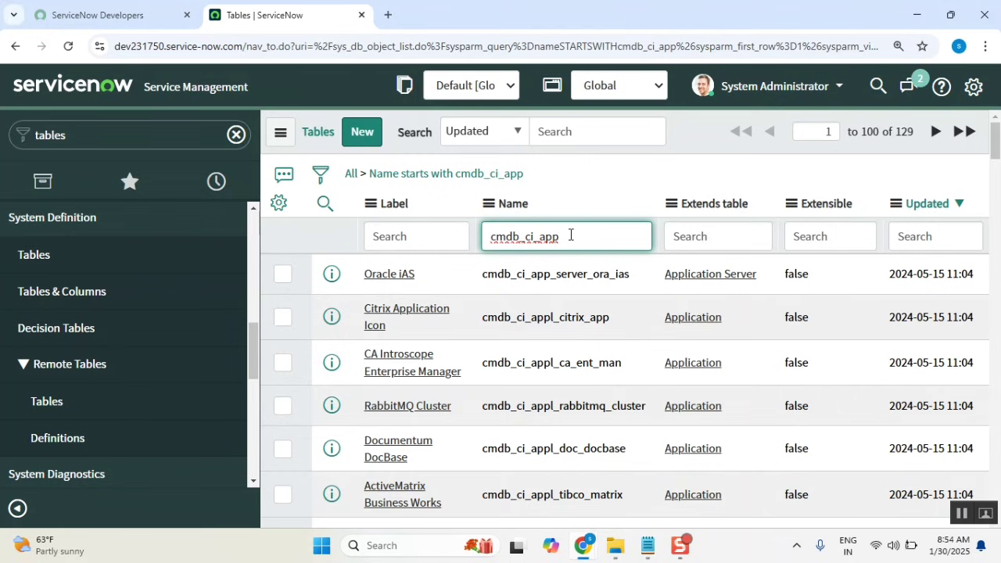
type("l")
key("Return")
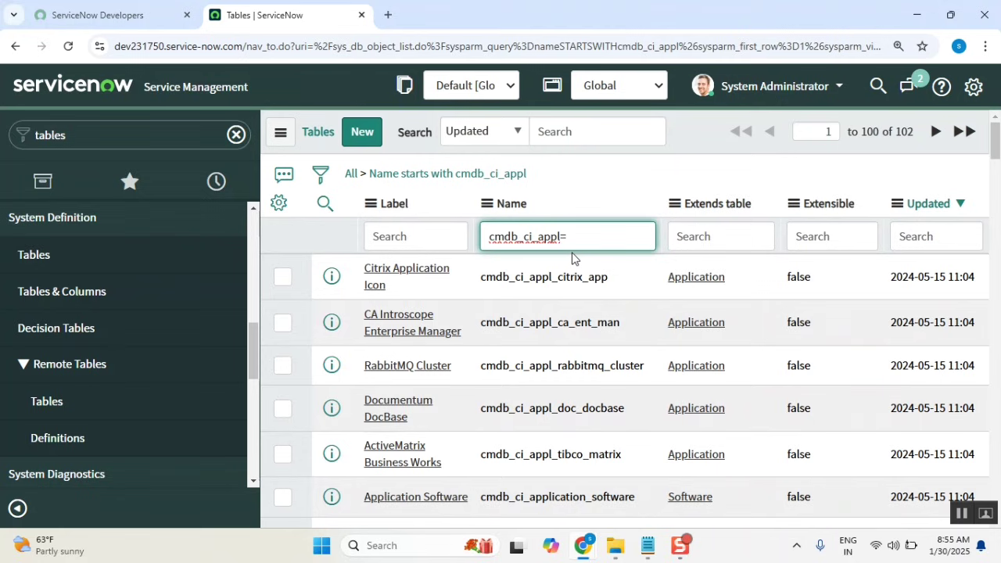
key("BackSpace")
key("Home")
type("=")
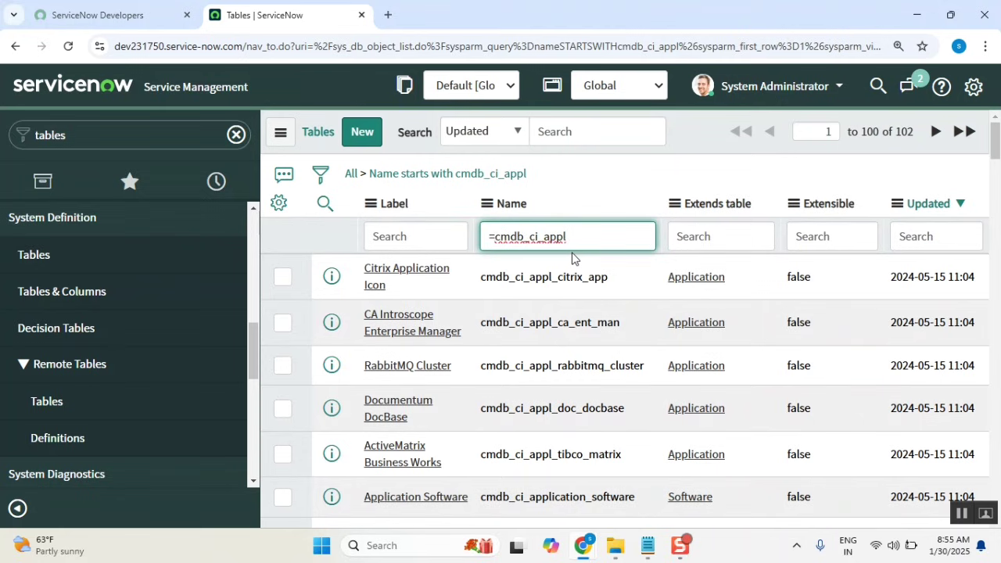
key("Return")
left_click_drag(554, 276, 472, 292)
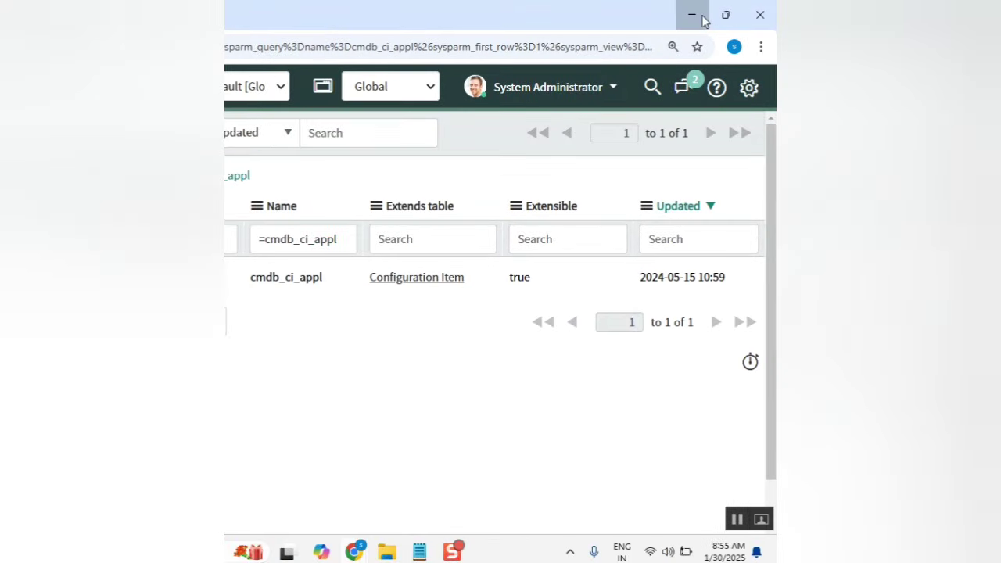
Return to the Class_9_Tables_.txt notes in Notepad and look over the ASSET MANAGMENT field list.
left_click(917, 15)
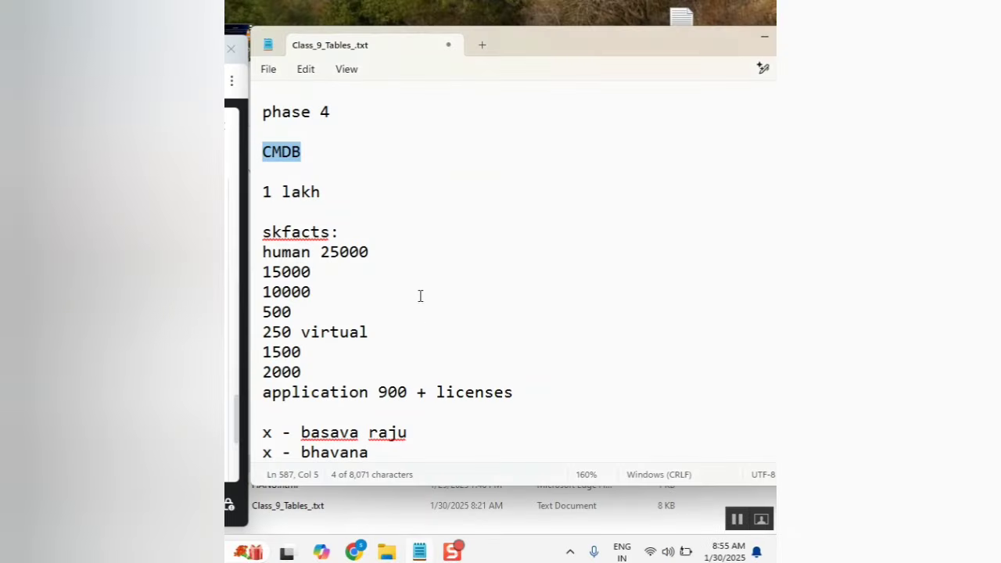
left_click(421, 296)
scroll(425, 290, "down", 1)
scroll(425, 290, "up", 5)
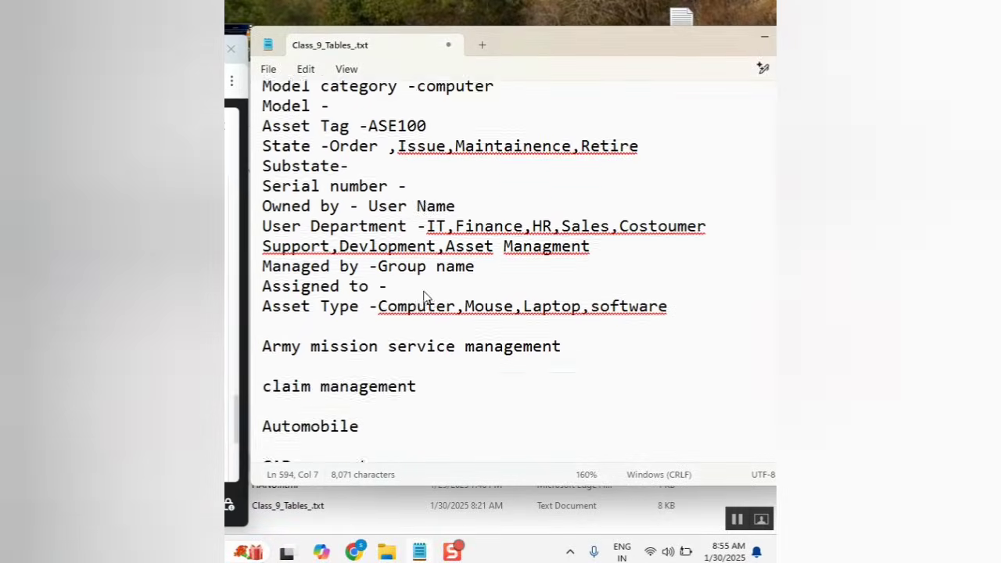
scroll(425, 296, "up", 4)
scroll(425, 296, "down", 3)
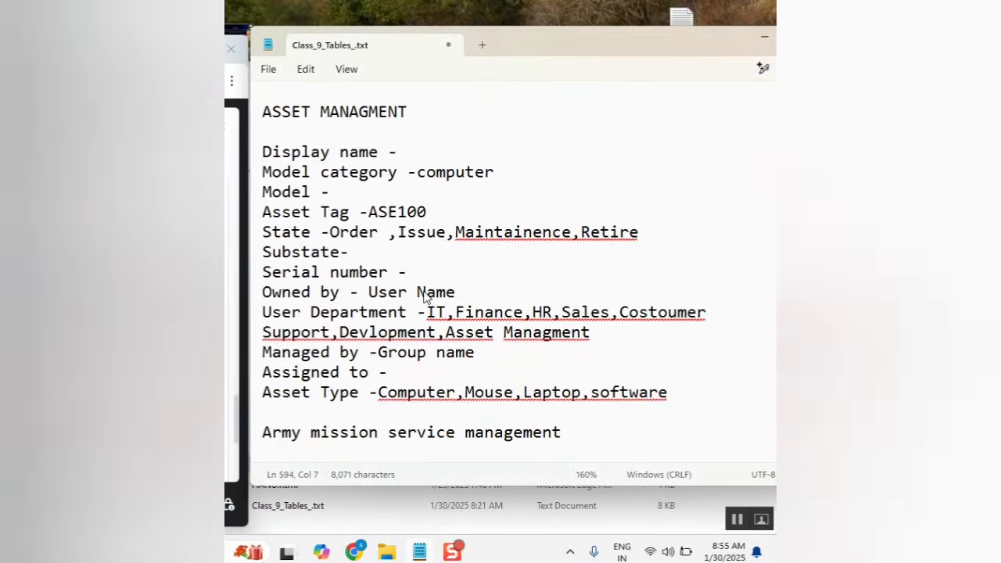